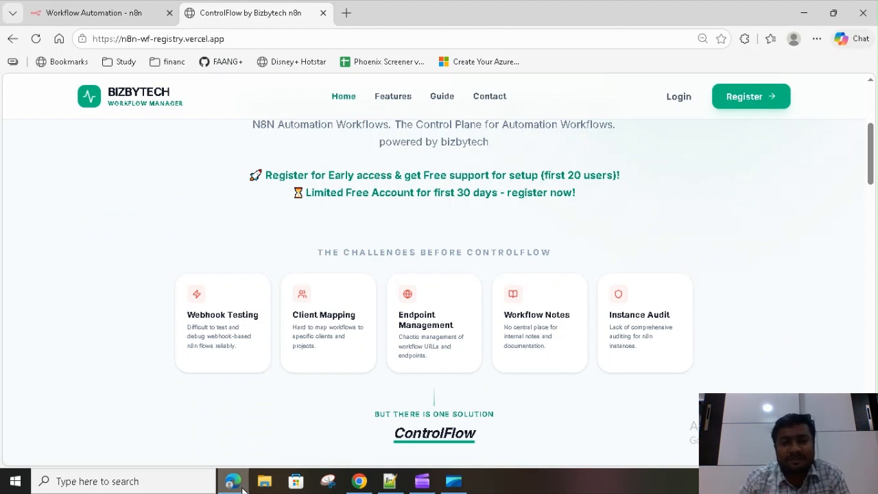
# - Open ControlFlow's Features page from the top navigation bar
pyautogui.click(397, 102)
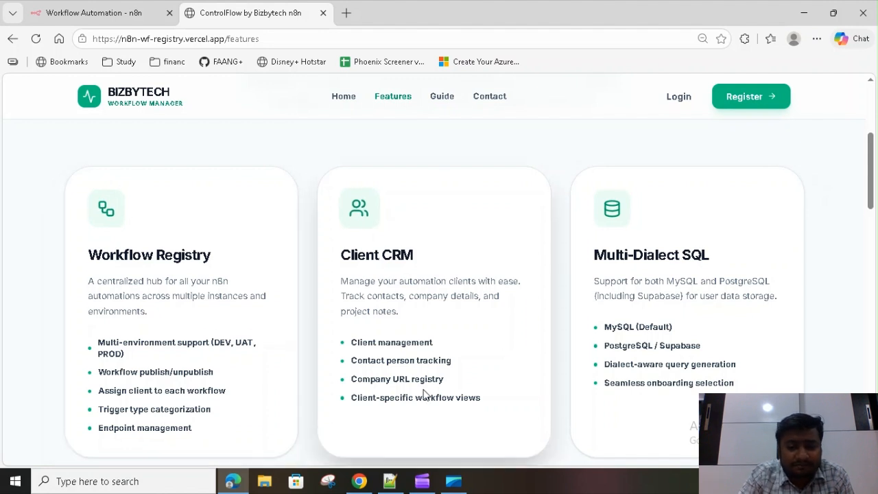
# - Scroll the Features page down to the Data Table Sync, Test Payloads and Security & Audit cards
pyautogui.scroll(-1, 423, 388)
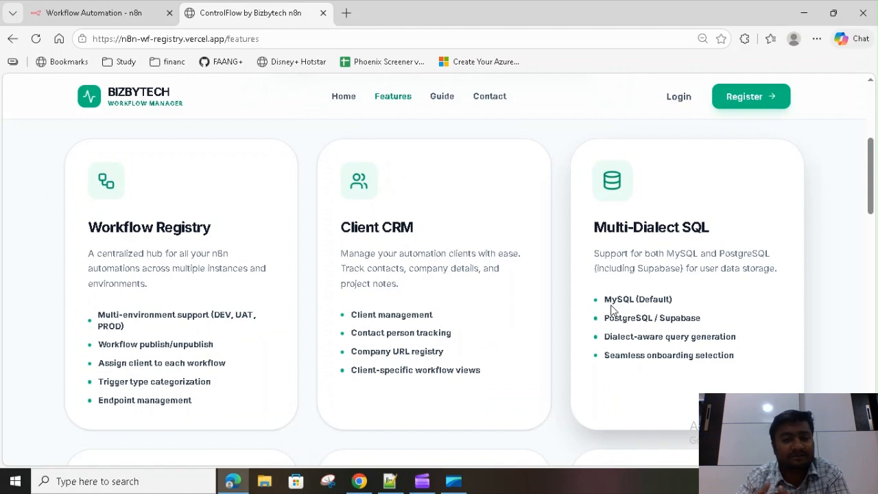
pyautogui.scroll(-4, 613, 309)
pyautogui.scroll(5, 612, 309)
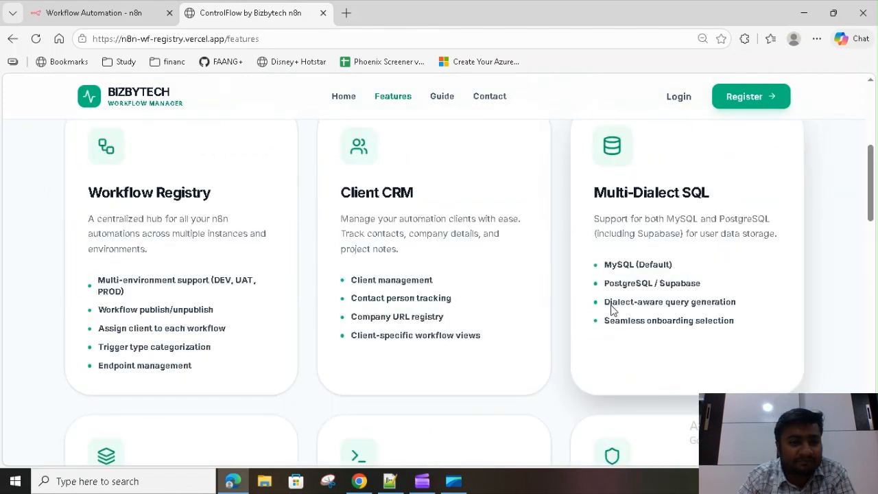
pyautogui.scroll(-5, 613, 309)
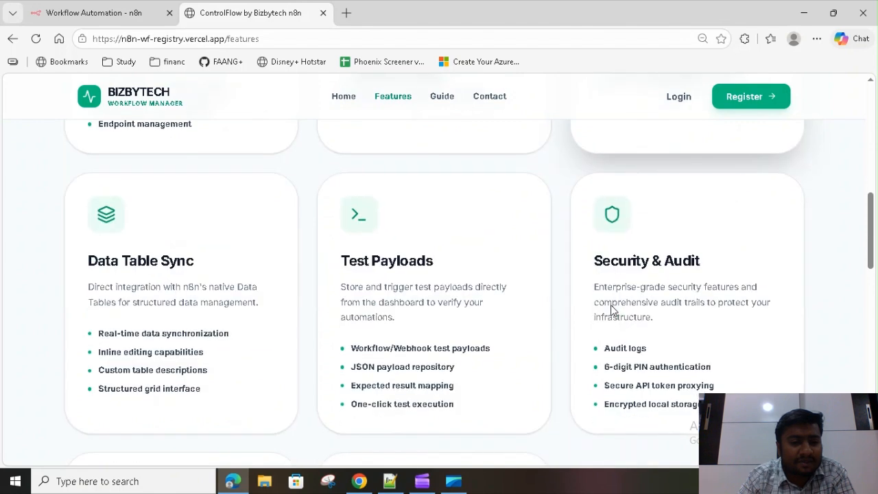
pyautogui.scroll(-2, 227, 334)
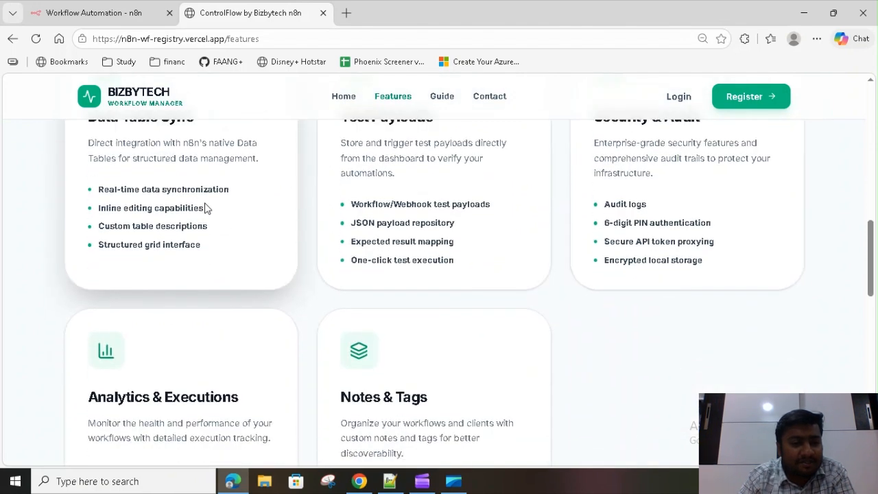
pyautogui.scroll(3, 204, 209)
pyautogui.scroll(-1, 157, 295)
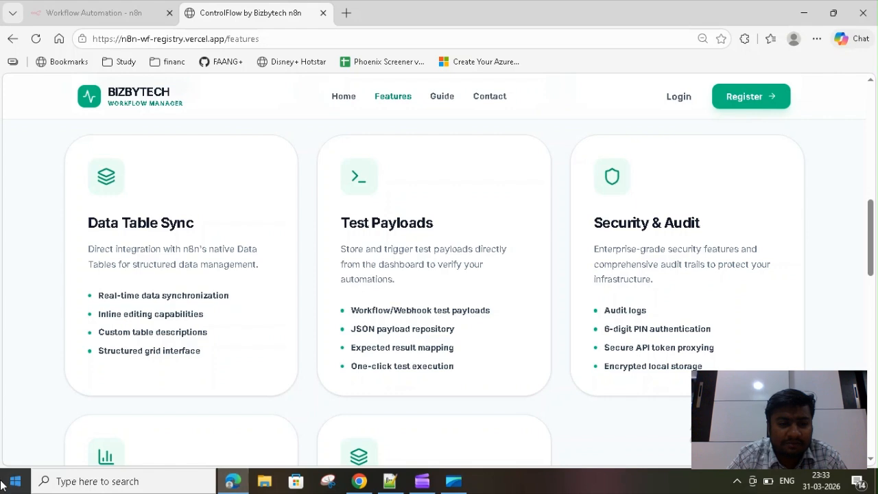
# - Scroll further down to the Analytics & Executions and Notes & Tags feature cards
pyautogui.scroll(-6, 103, 363)
pyautogui.scroll(3, 121, 380)
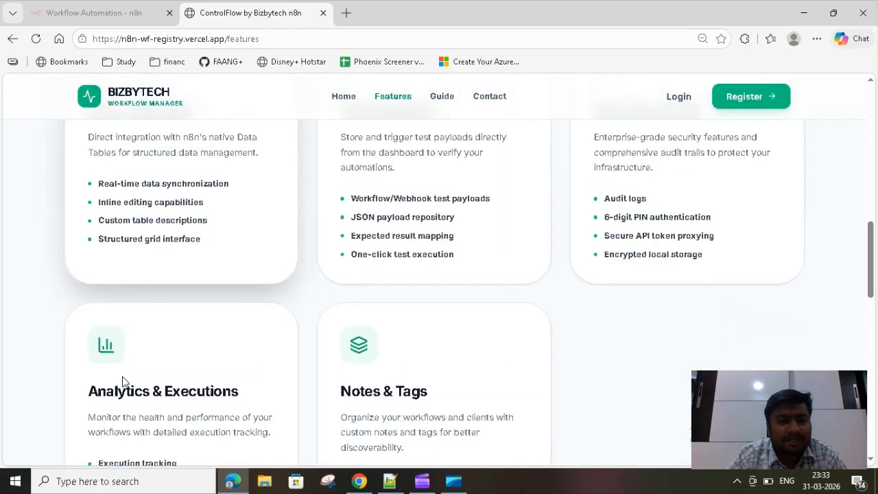
pyautogui.scroll(-3, 123, 382)
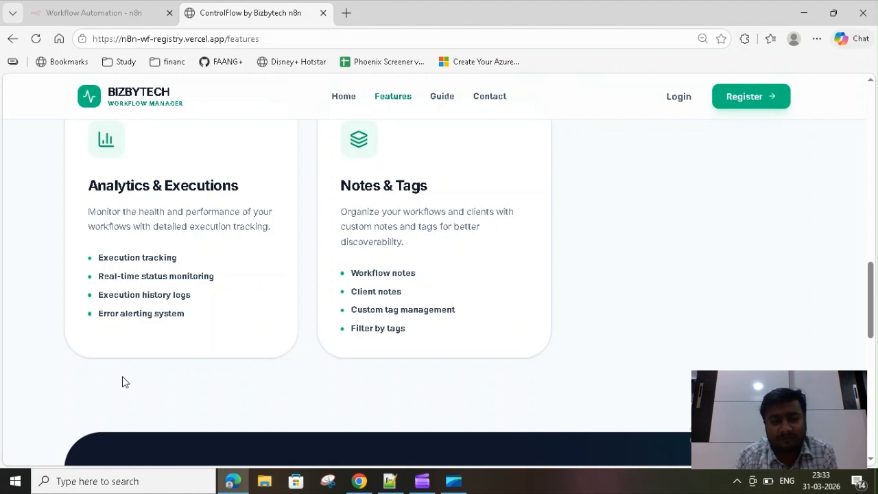
pyautogui.scroll(-3, 122, 380)
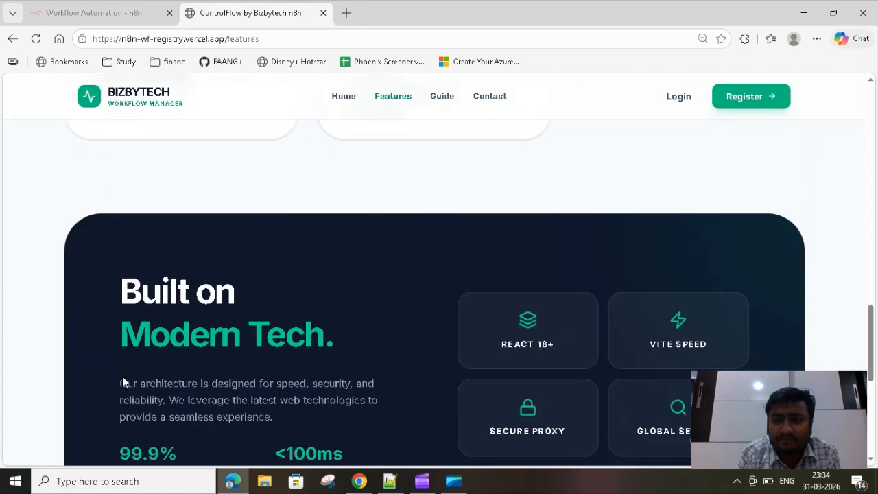
pyautogui.scroll(4, 122, 381)
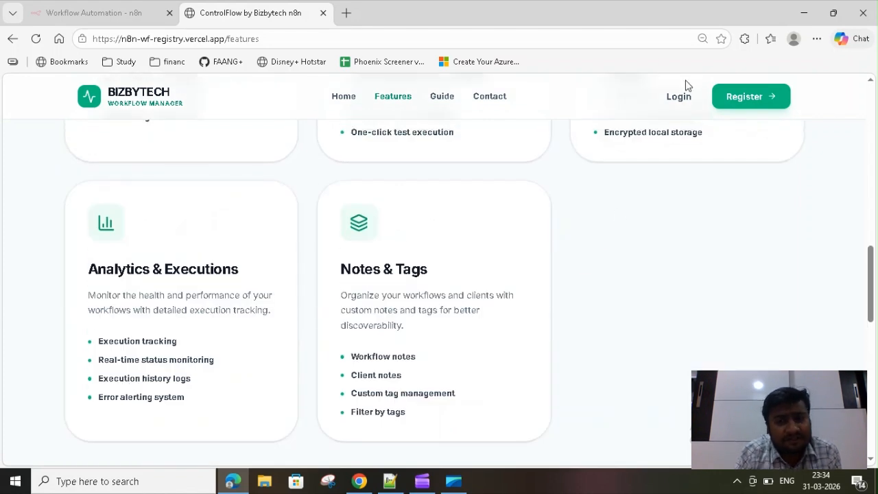
# - Open the Register form and select its Full Name and Email fields
pyautogui.click(736, 96)
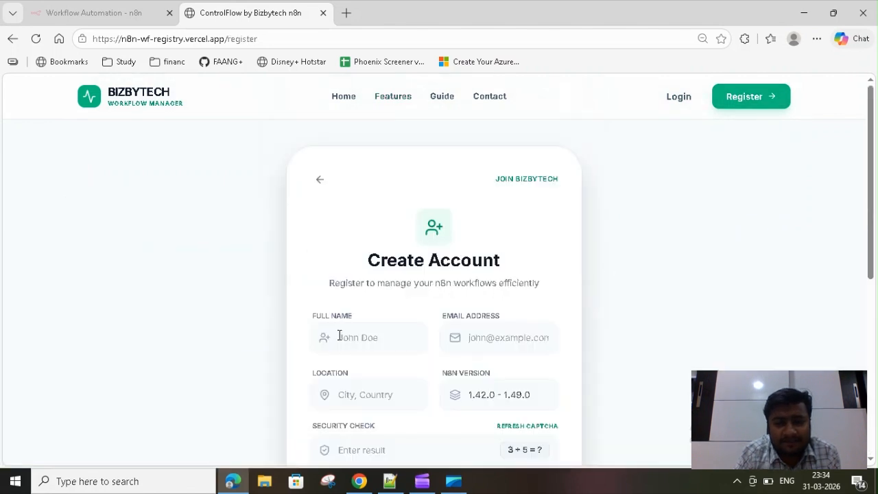
pyautogui.click(339, 335)
pyautogui.click(470, 336)
pyautogui.scroll(-1, 625, 275)
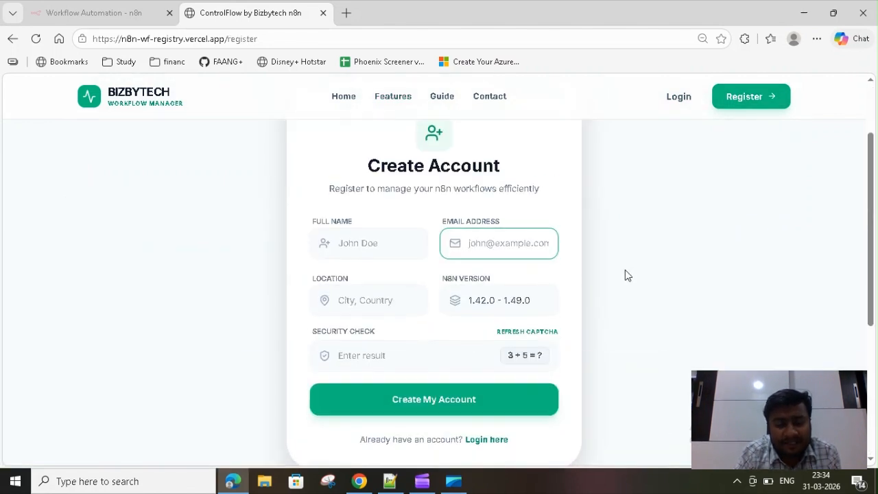
# - Set the N8N Version to 1.60.0+ and select the Security Check field
pyautogui.click(539, 310)
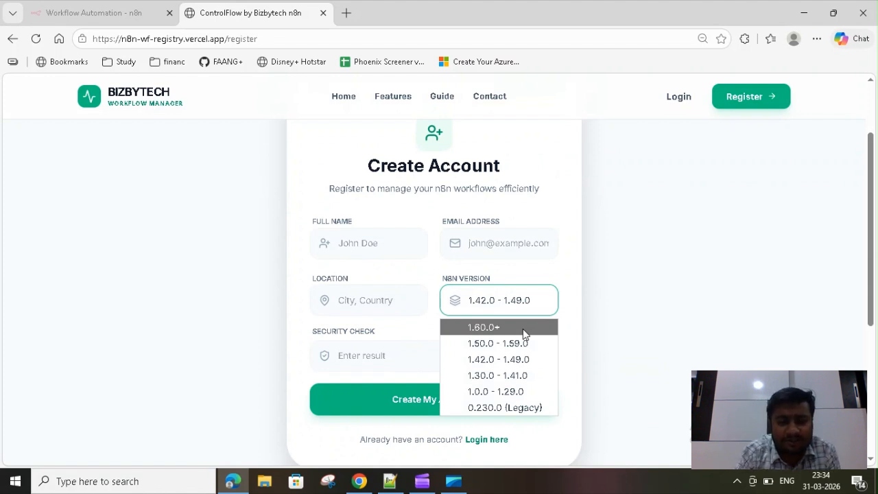
pyautogui.click(523, 328)
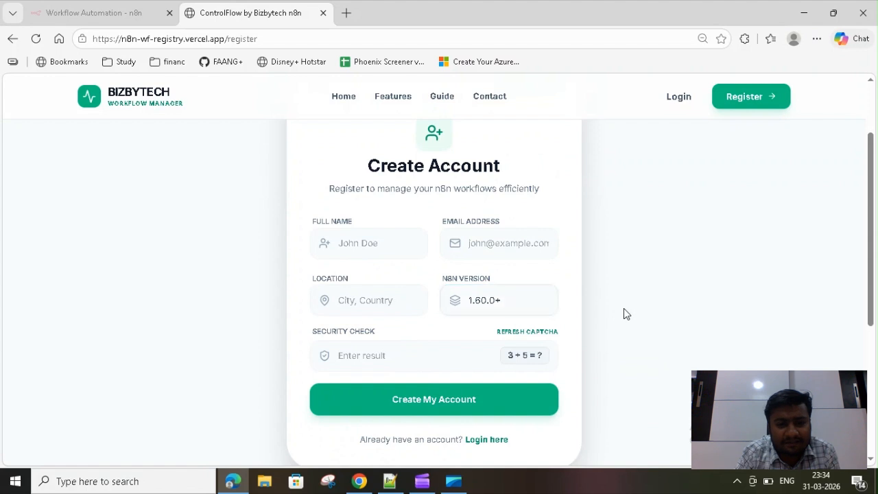
pyautogui.click(444, 342)
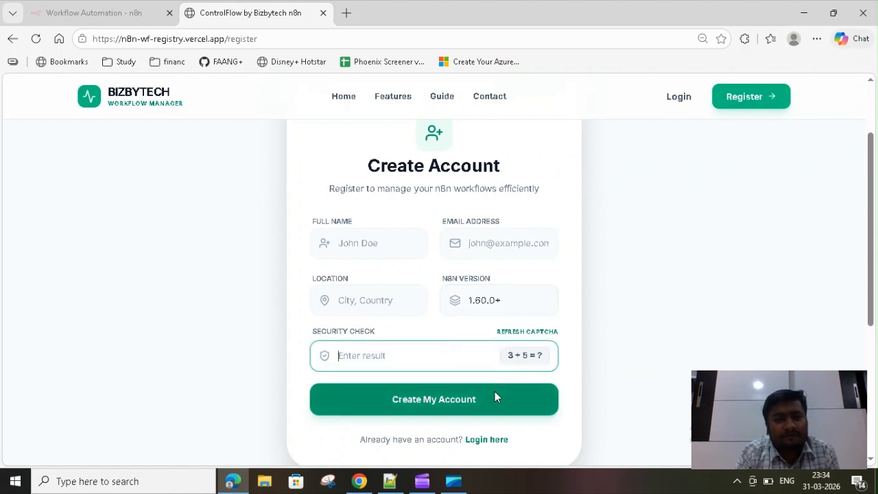
pyautogui.click(288, 343)
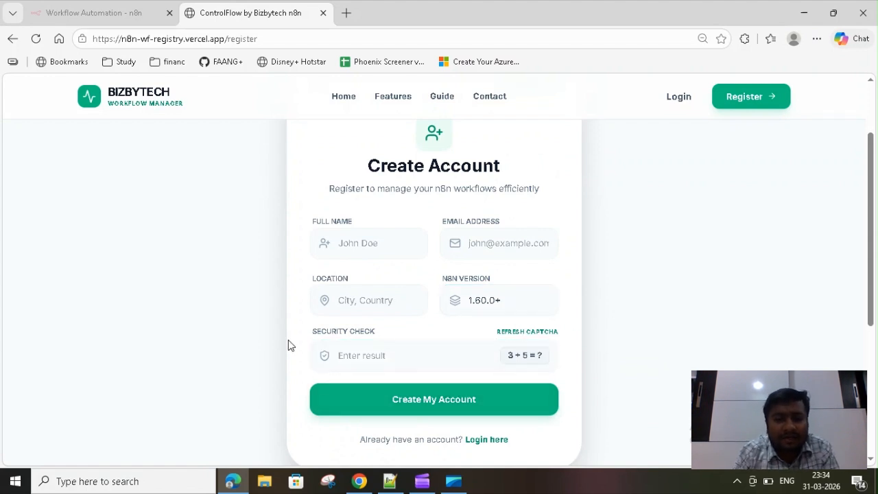
pyautogui.hotkey('alt', 'Tab')
pyautogui.hotkey('alt', 'Tab')
pyautogui.hotkey('alt', 'Tab')
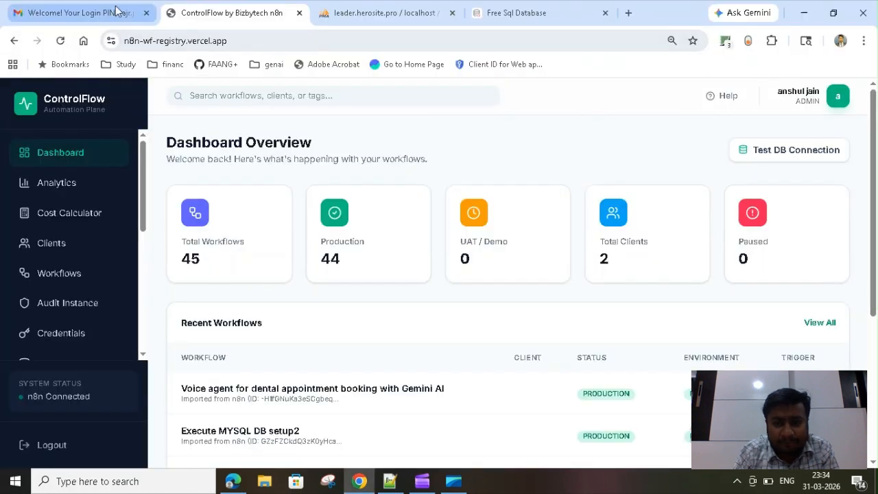
# - Check the login PIN e-mail in Gmail, then sign in to ControlFlow with the autofilled credentials
pyautogui.click(120, 13)
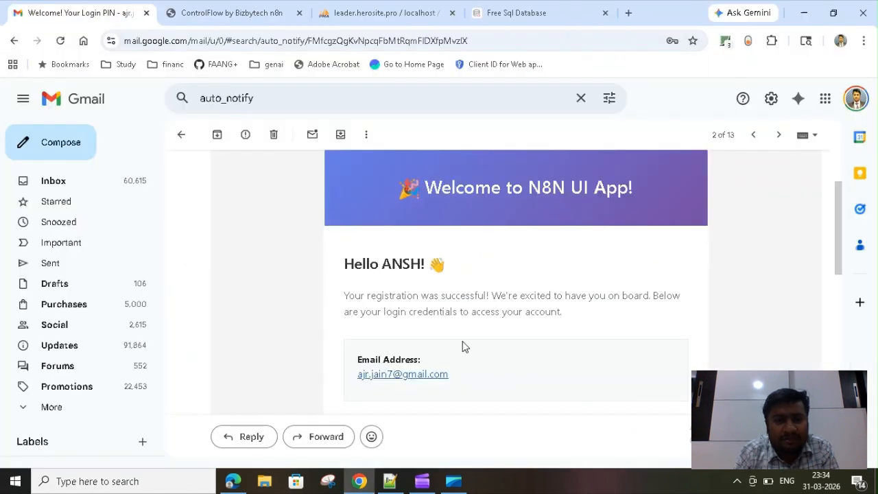
pyautogui.hotkey('alt', 'Tab')
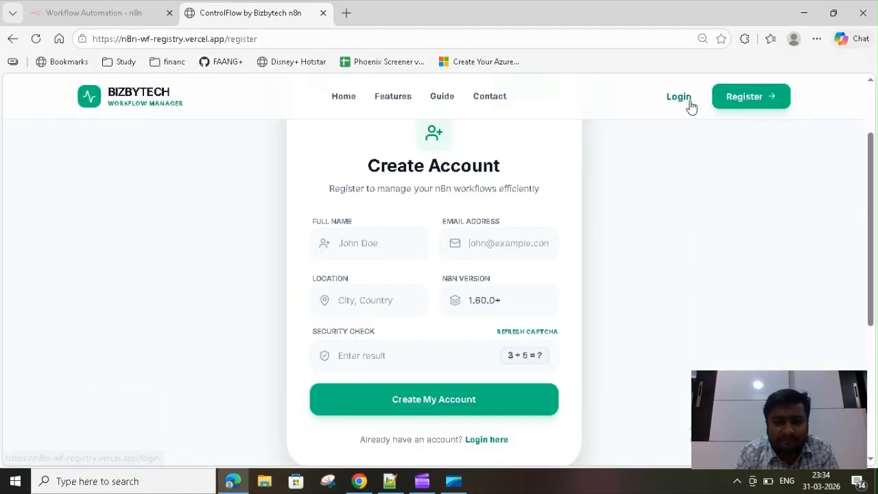
pyautogui.click(686, 100)
pyautogui.click(441, 271)
pyautogui.press('Tab')
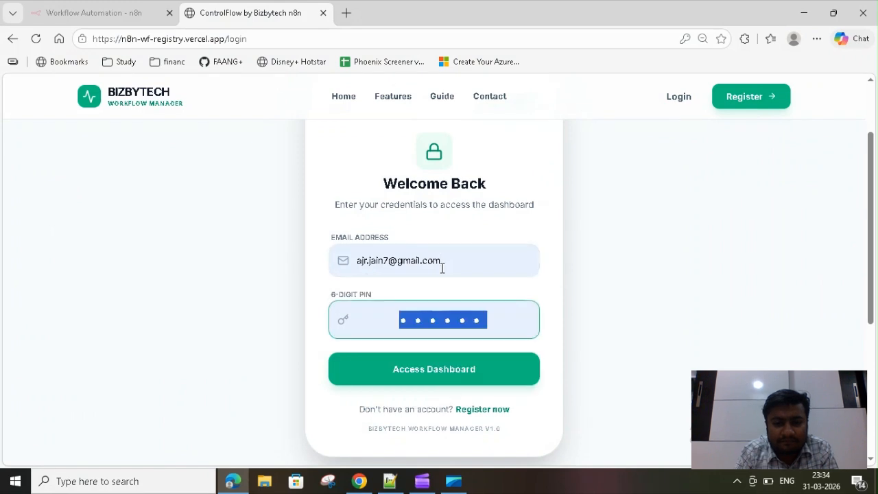
pyautogui.click(473, 362)
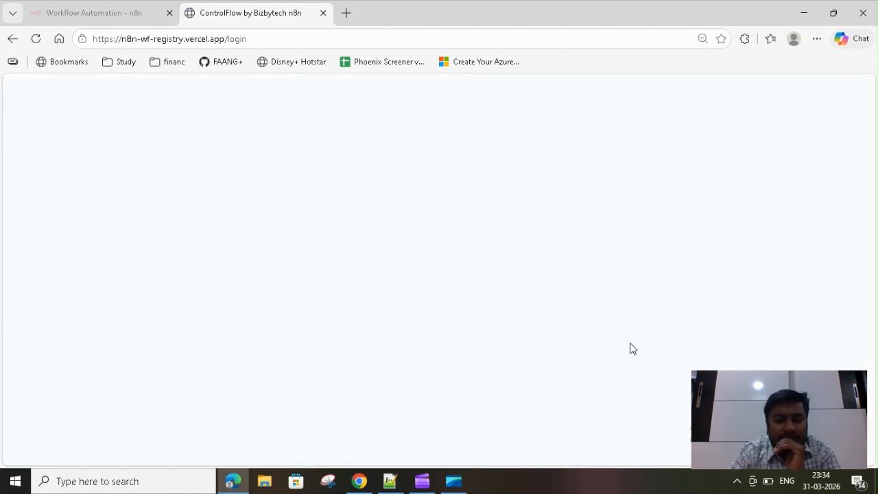
pyautogui.click(389, 482)
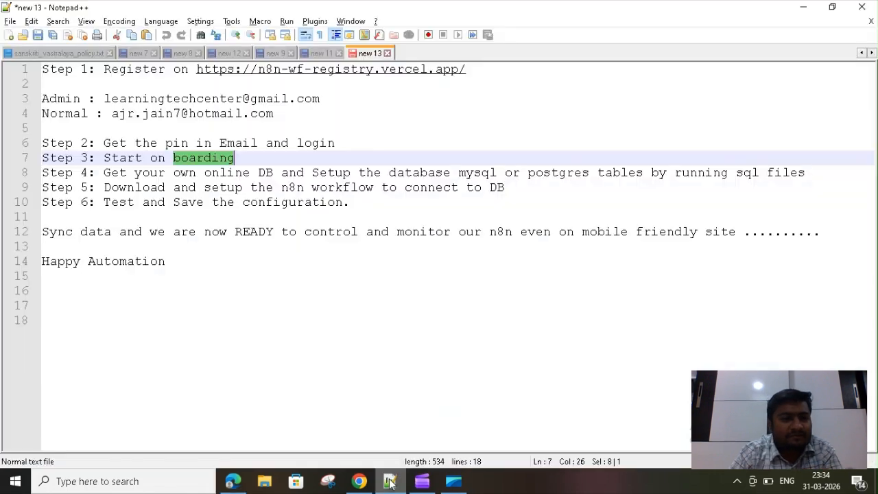
# - Review the Admin and Normal account lines and the Step 2 PIN and Step 3 onboarding notes
pyautogui.click(193, 84)
pyautogui.click(194, 98)
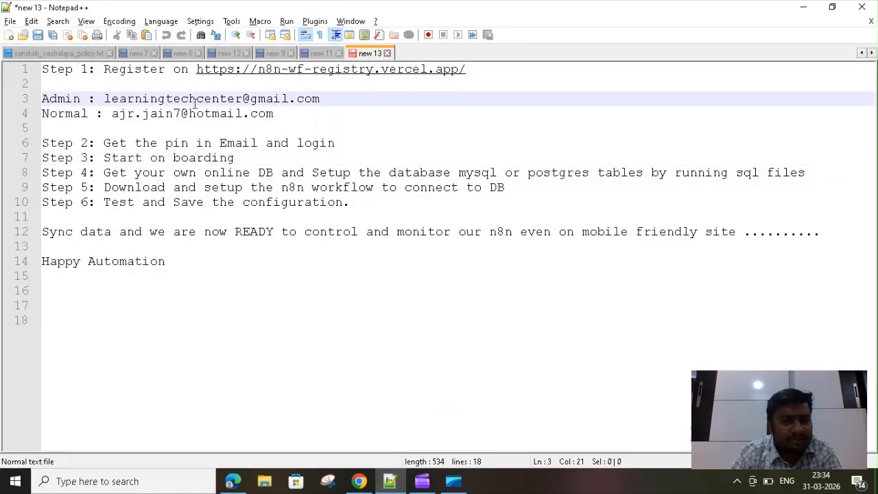
pyautogui.click(194, 112)
pyautogui.click(205, 142)
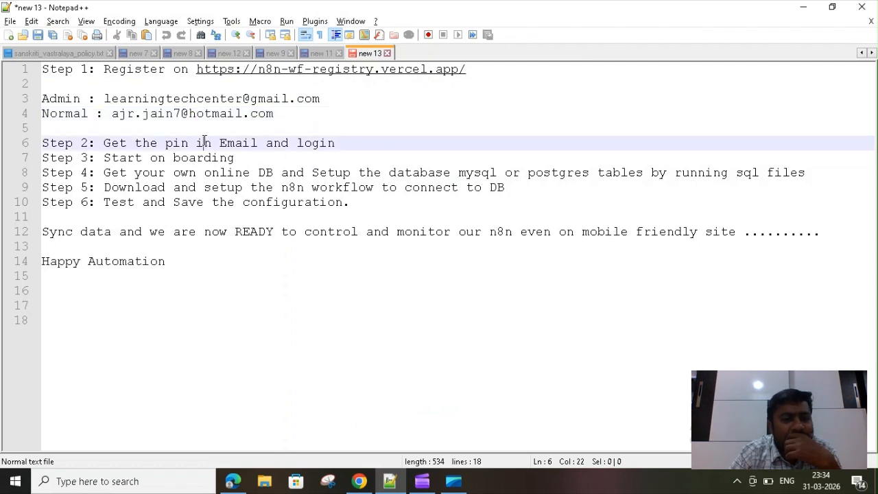
pyautogui.click(199, 157)
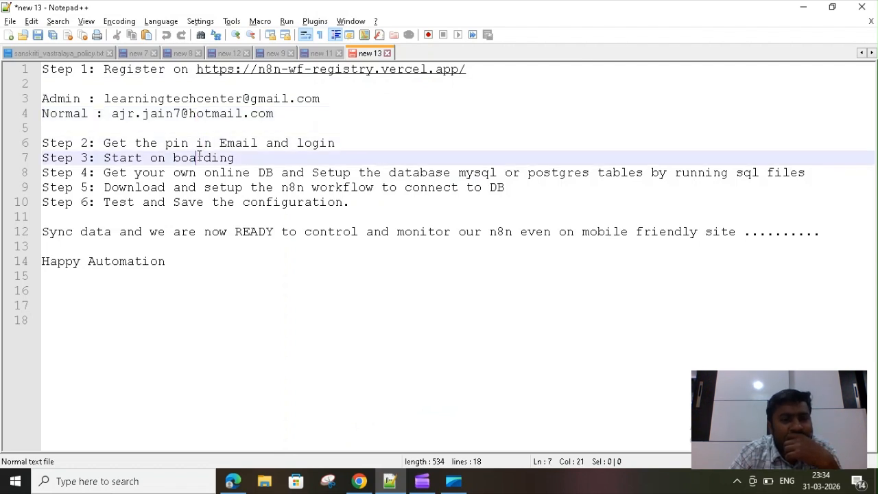
pyautogui.click(337, 142)
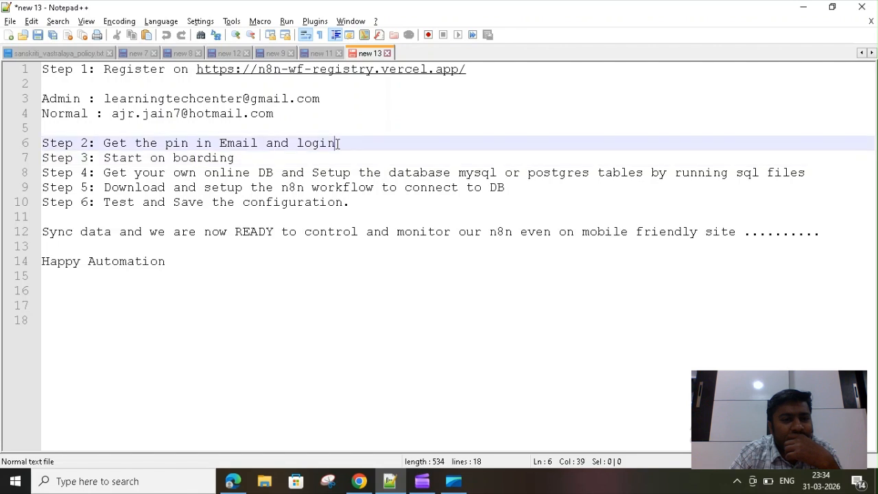
# - Highlight 'boarding' and 'online DB and' in the Step 3–4 notes, then close Notepad++
pyautogui.doubleClick(184, 160)
pyautogui.click(221, 172)
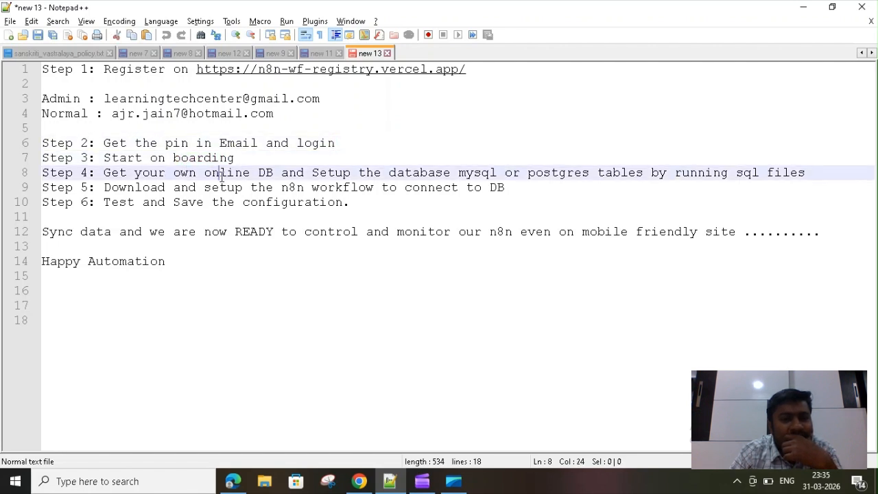
pyautogui.moveTo(203, 172); pyautogui.dragTo(305, 172)
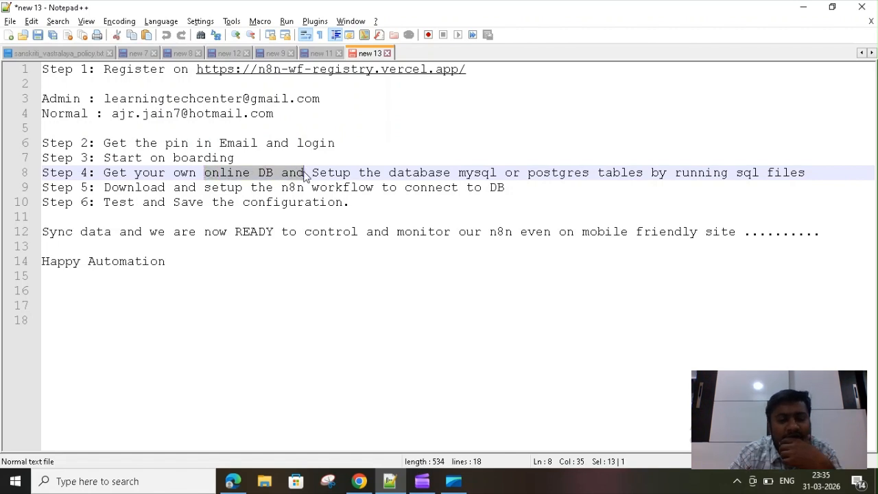
pyautogui.click(304, 173)
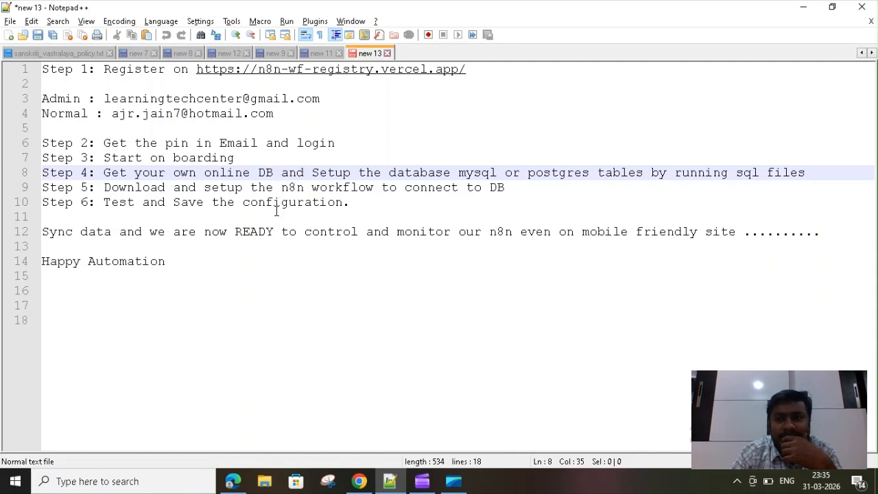
pyautogui.click(855, 8)
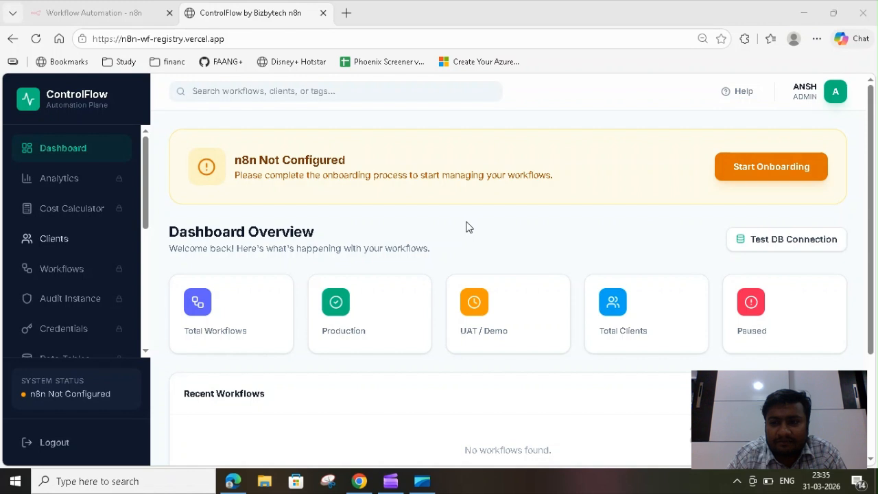
# - Start onboarding, keep MySQL (Default) as the database type and scroll to the schema SQL
pyautogui.click(755, 167)
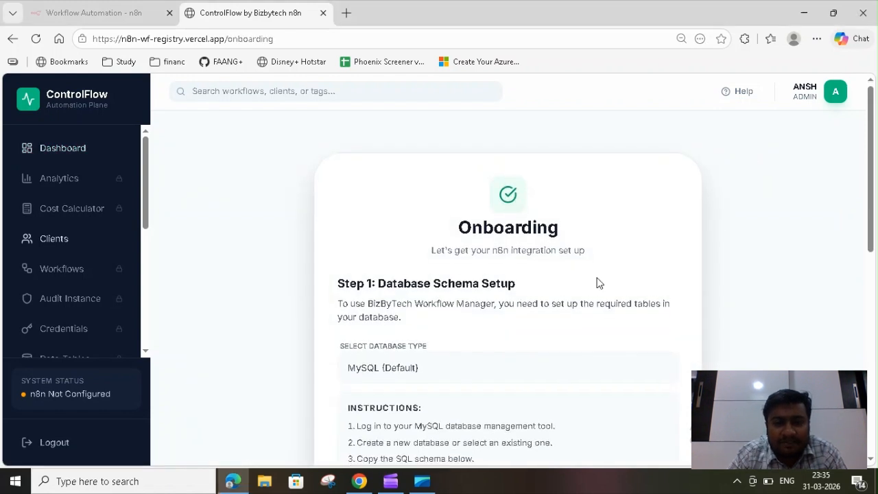
pyautogui.scroll(-2, 597, 282)
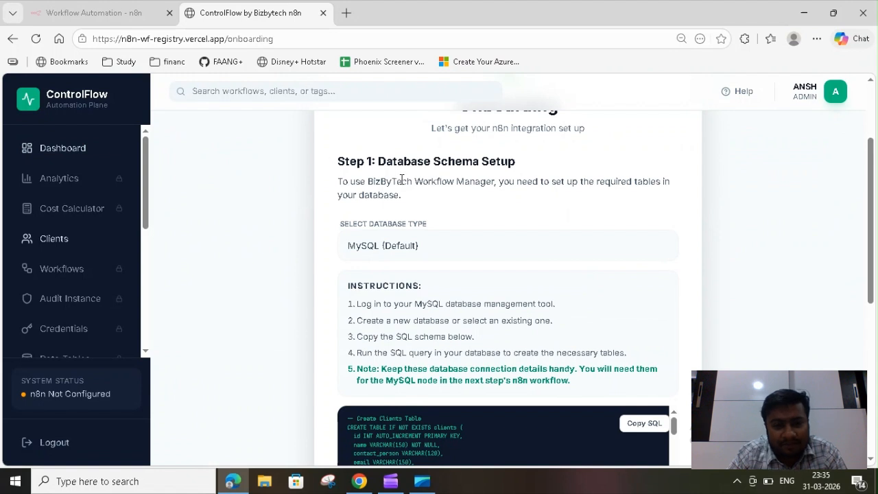
pyautogui.click(408, 248)
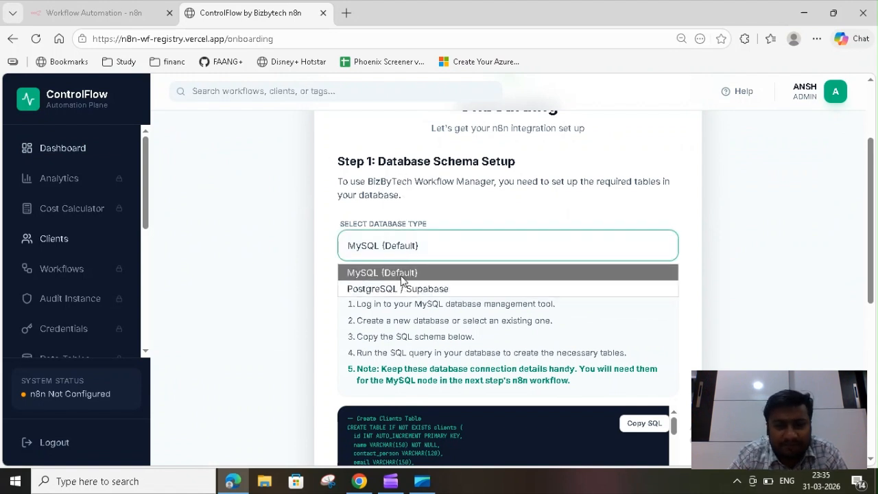
pyautogui.click(403, 280)
pyautogui.tripleClick(526, 259)
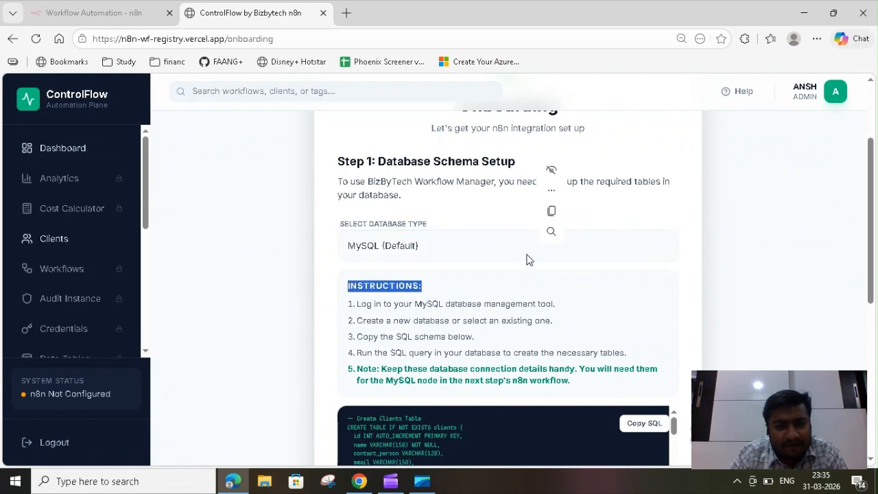
pyautogui.click(714, 295)
pyautogui.scroll(-2, 715, 295)
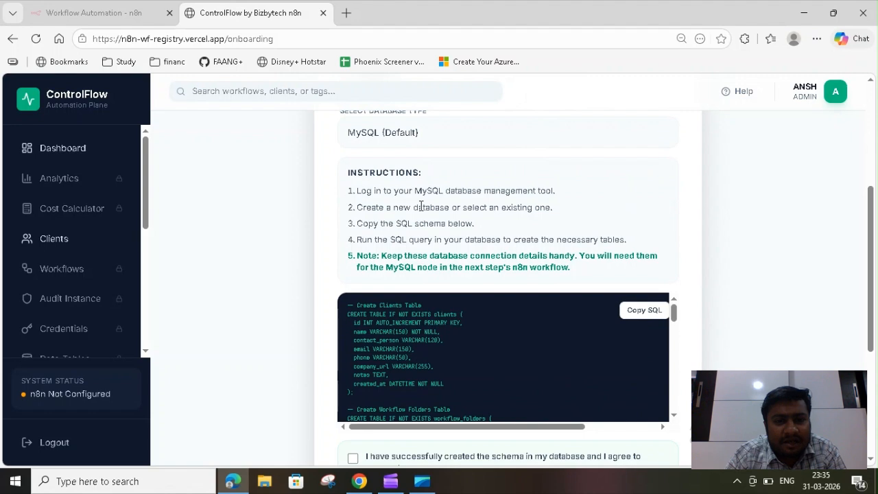
pyautogui.hotkey('alt', 'Tab')
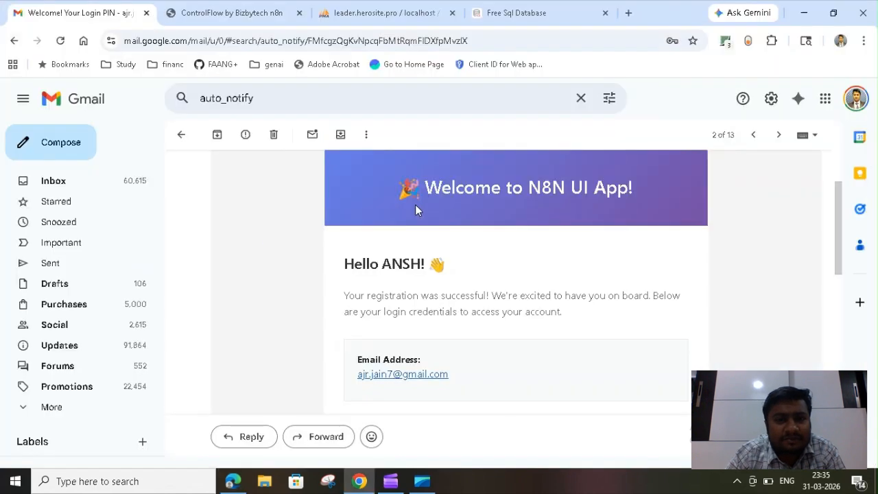
# - Open the SQL editor for uvuytecv_n8n_controlflow in phpMyAdmin and close the Free Sql Database tab
pyautogui.click(365, 9)
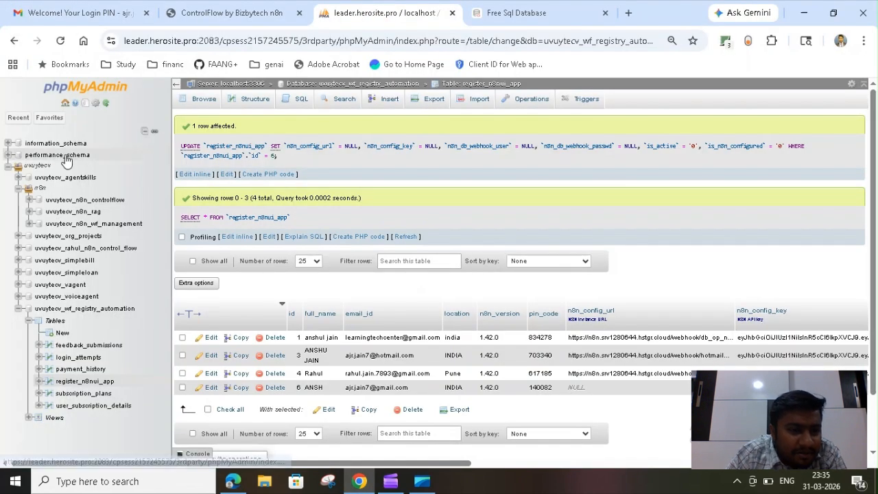
pyautogui.click(98, 202)
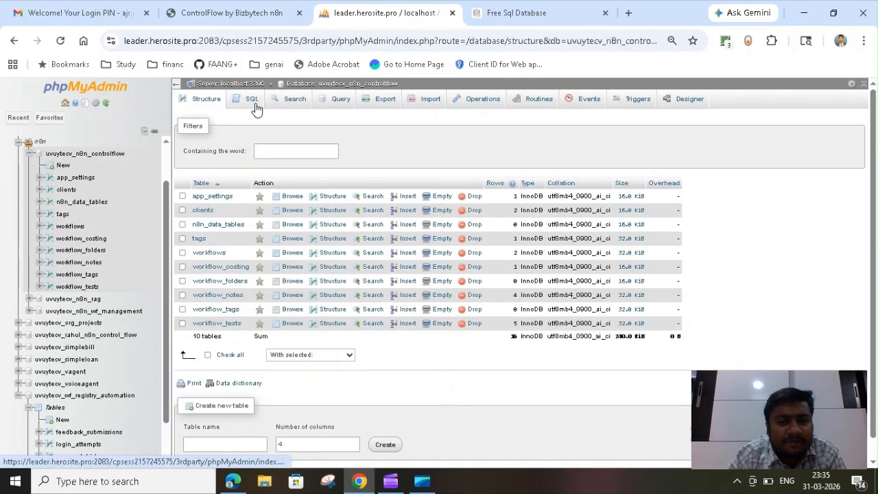
pyautogui.click(248, 101)
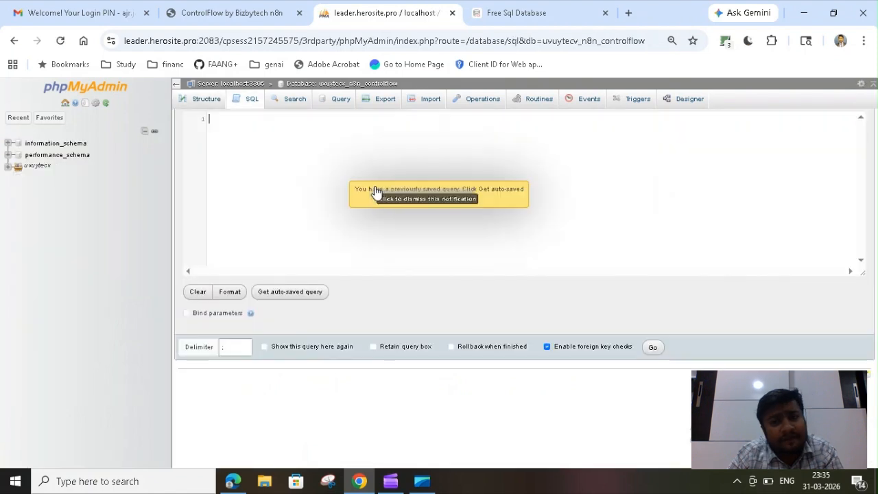
pyautogui.click(544, 20)
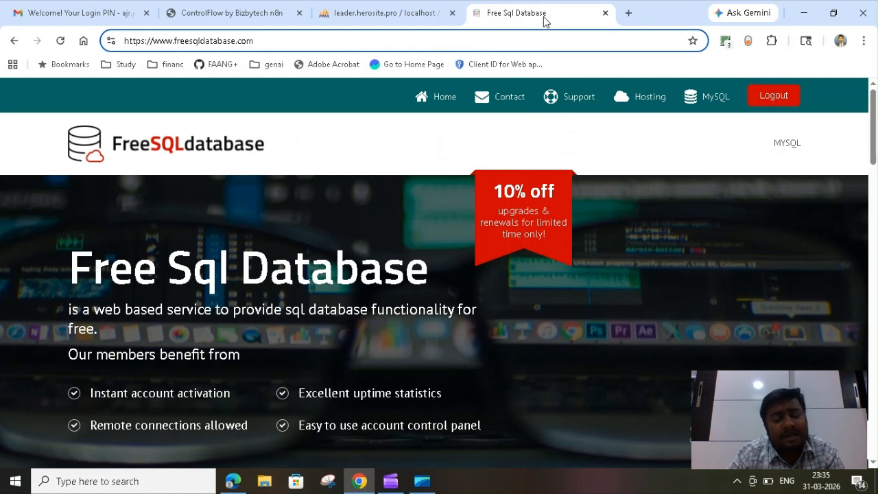
pyautogui.click(604, 14)
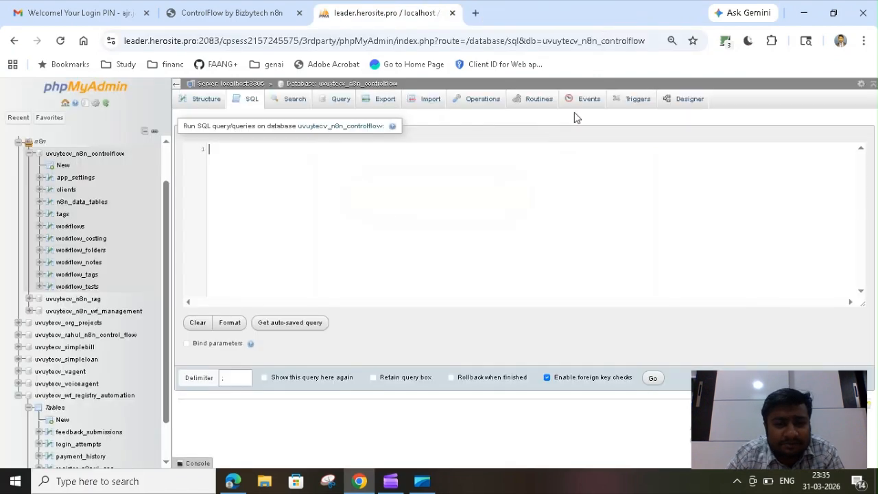
# - Copy ControlFlow's SQL schema, paste it into the query, then discard it for the database overview
pyautogui.hotkey('alt', 'Tab')
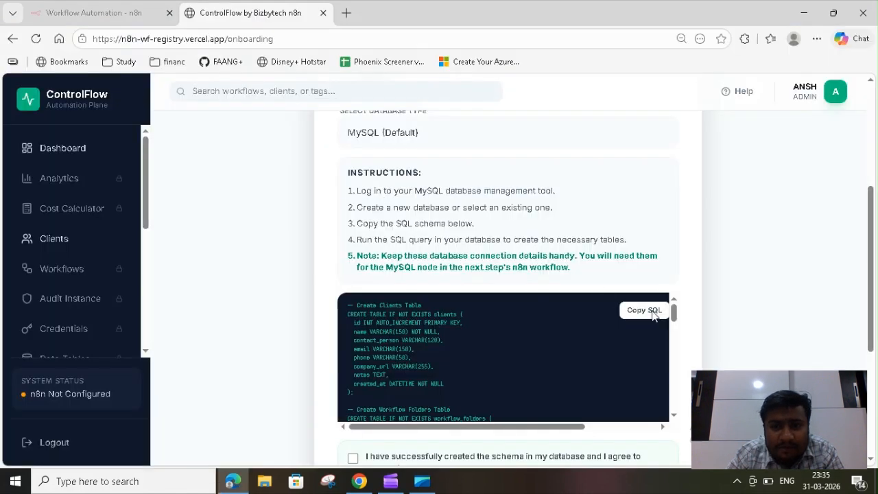
pyautogui.click(645, 310)
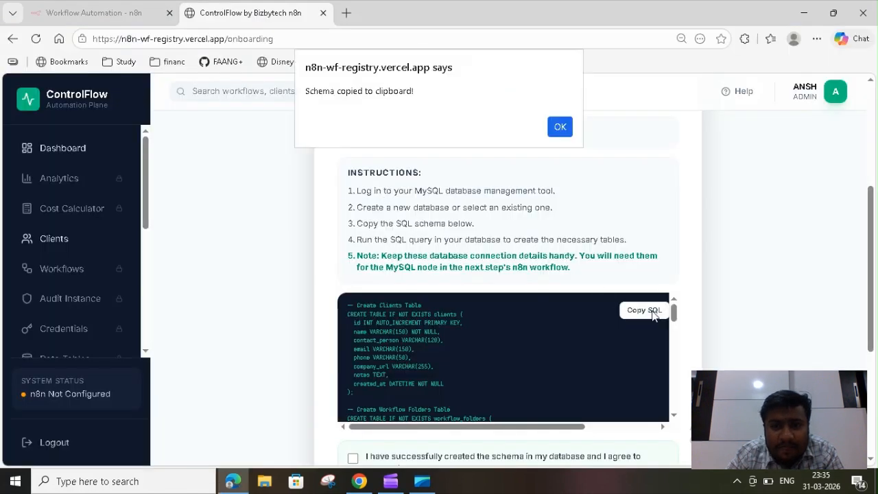
pyautogui.click(559, 127)
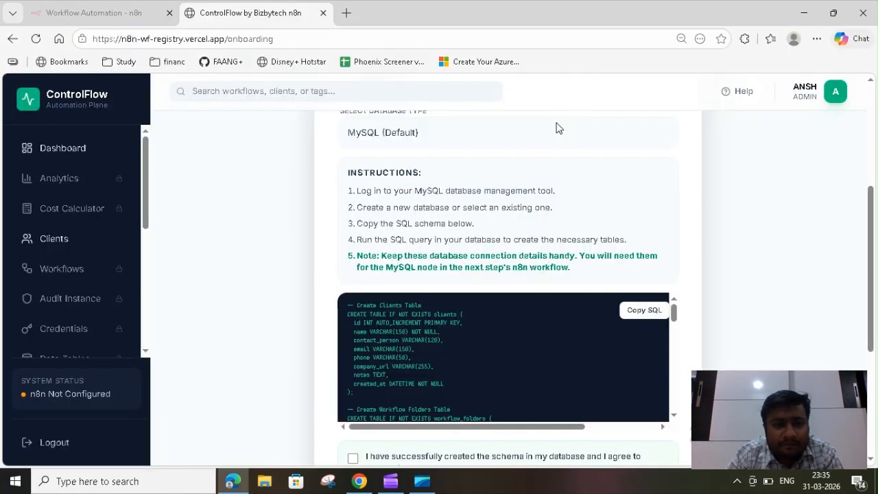
pyautogui.hotkey('alt', 'Tab')
pyautogui.hotkey('ctrl', 'v')
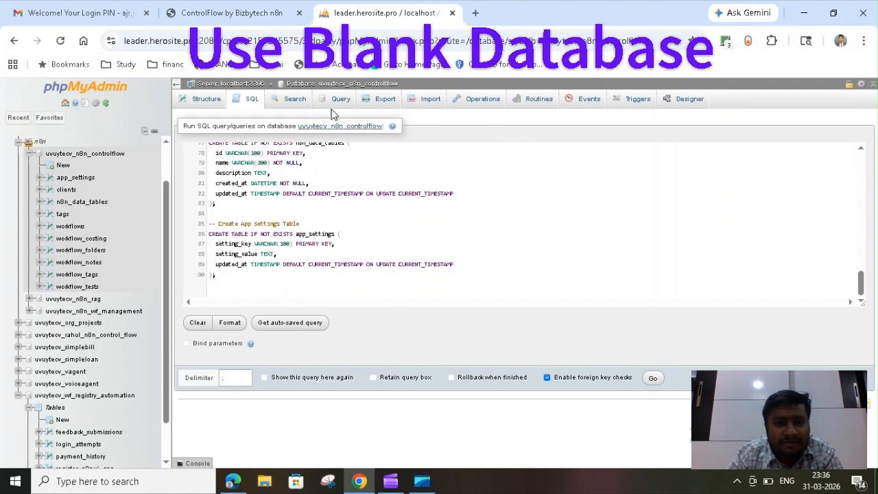
pyautogui.click(355, 86)
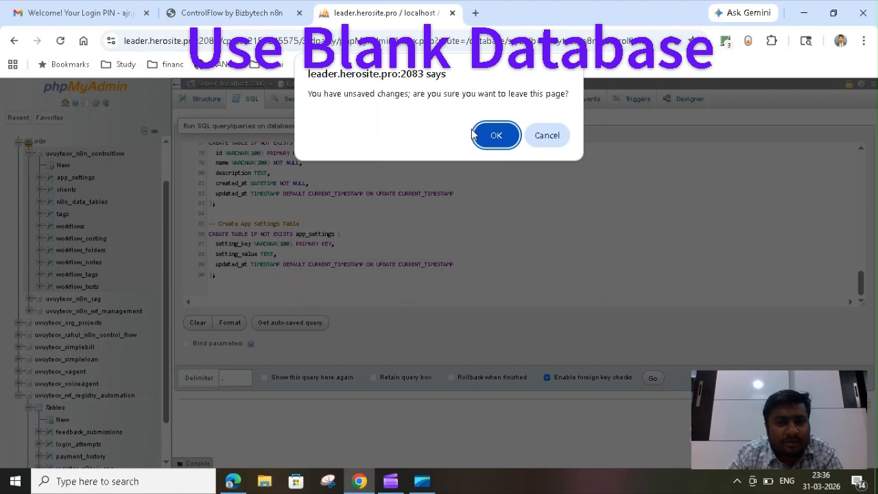
pyautogui.press('Return')
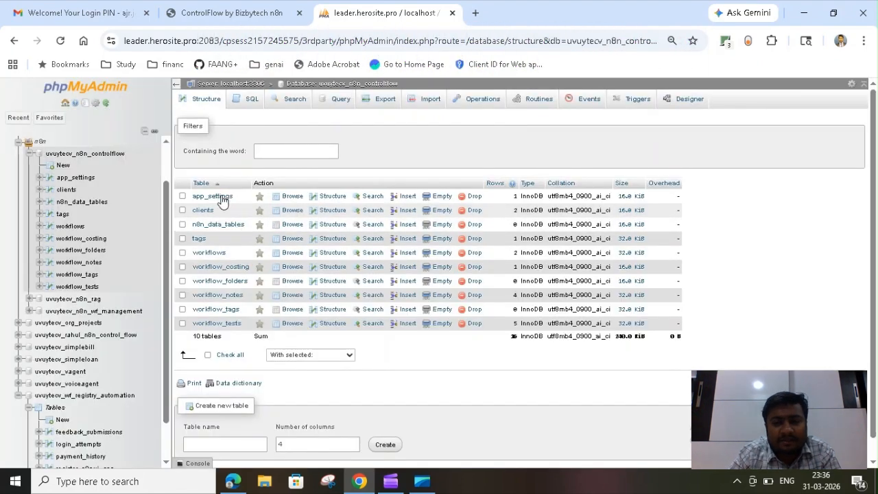
# - Confirm the schema was created and advance onboarding to Step 2, Create n8n Workflow
pyautogui.hotkey('alt', 'Tab')
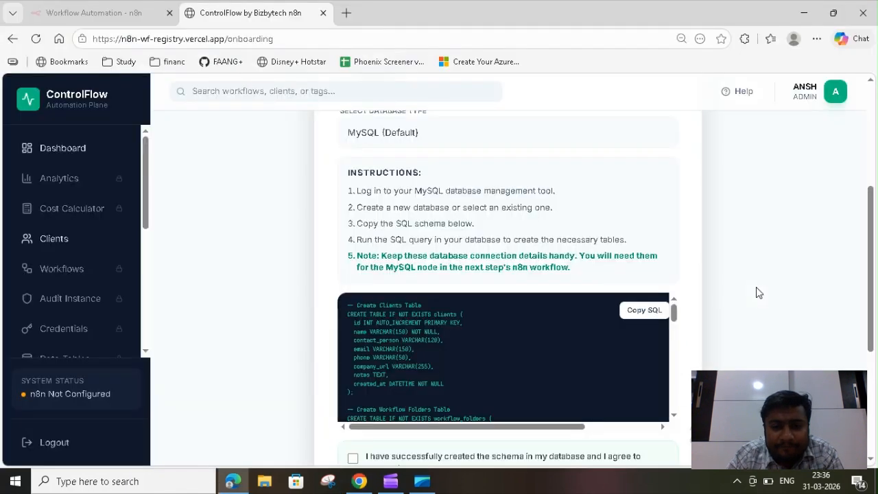
pyautogui.scroll(-4, 572, 284)
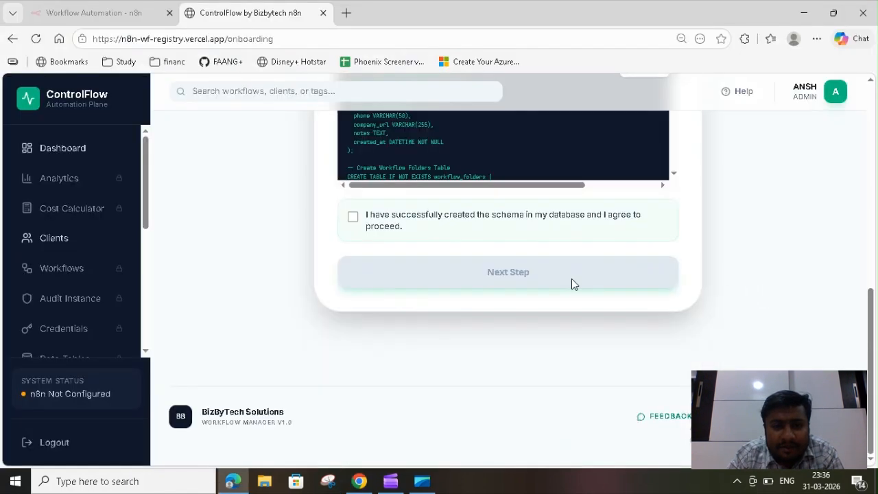
pyautogui.click(352, 218)
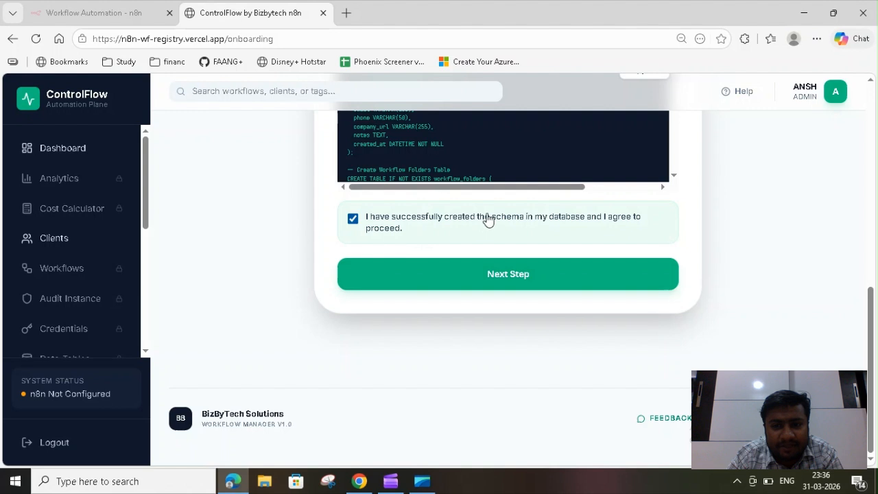
pyautogui.click(474, 274)
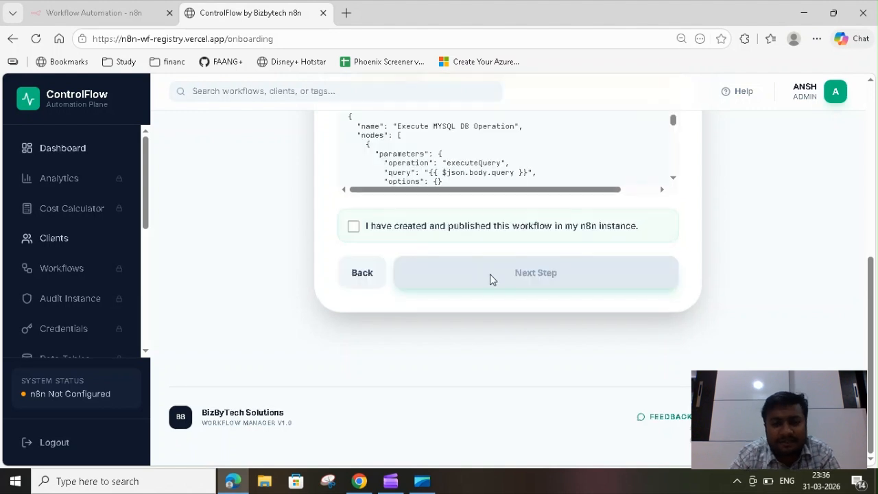
pyautogui.scroll(5, 792, 300)
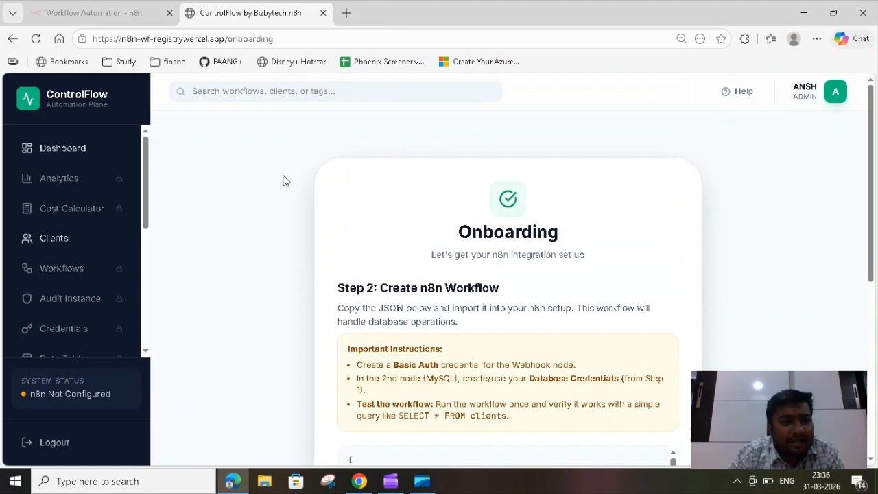
pyautogui.click(112, 13)
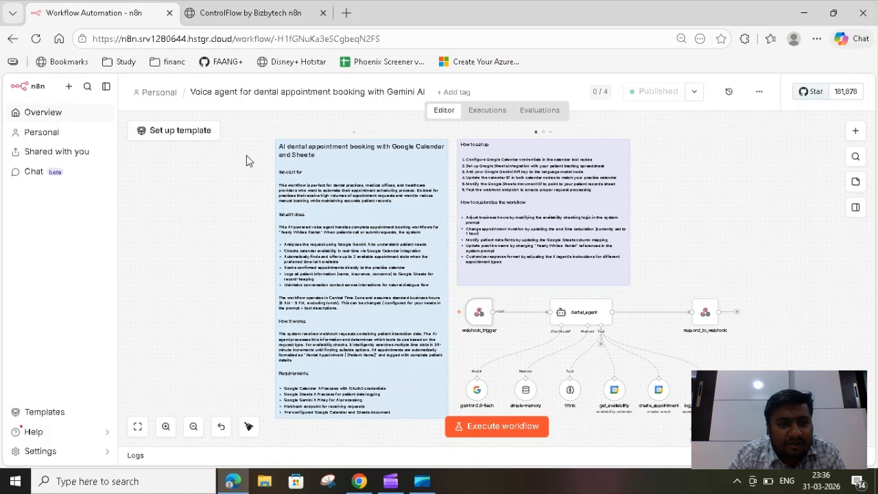
# - Create a new blank n8n workflow from the Overview page and return to the ControlFlow tab
pyautogui.click(74, 114)
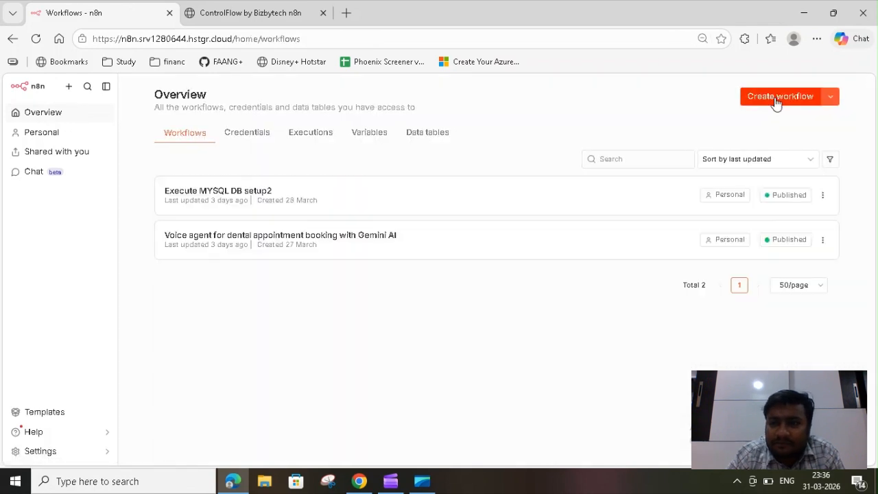
pyautogui.click(775, 100)
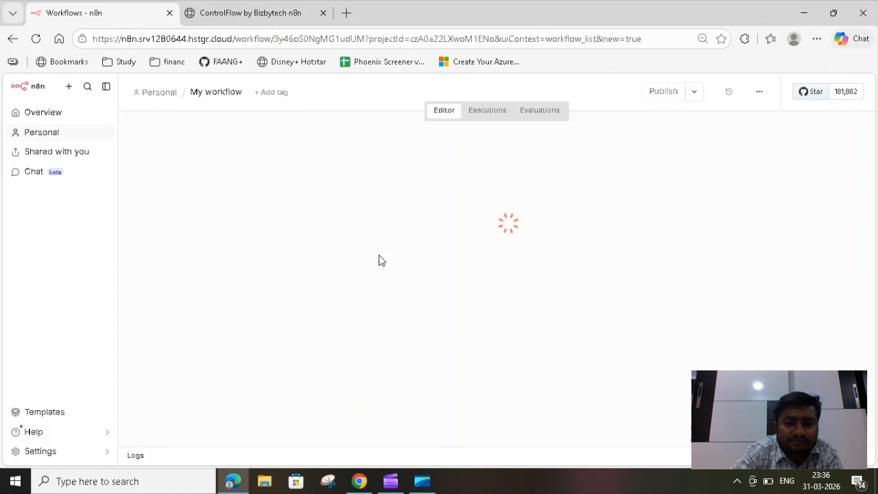
pyautogui.hotkey('ctrl', 'Tab')
# - Read the Basic Auth credential note, copy the Step 2 workflow JSON, and return to n8n
pyautogui.scroll(-2, 381, 261)
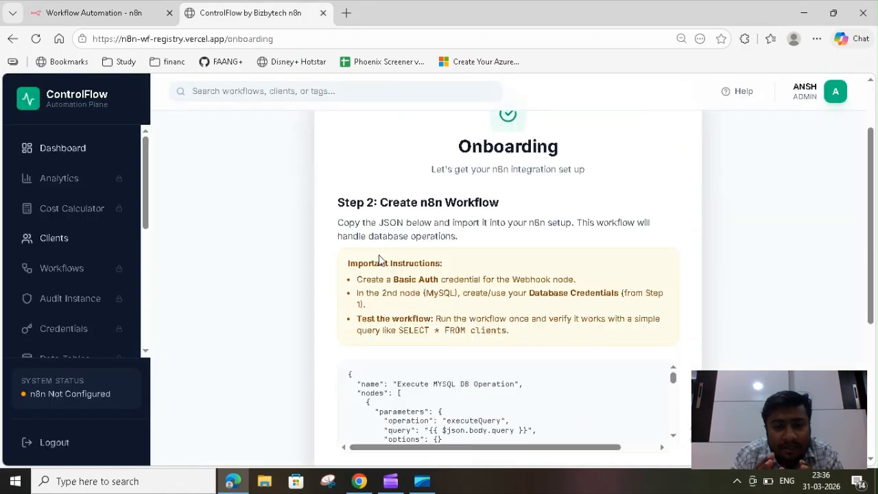
pyautogui.scroll(-1, 379, 259)
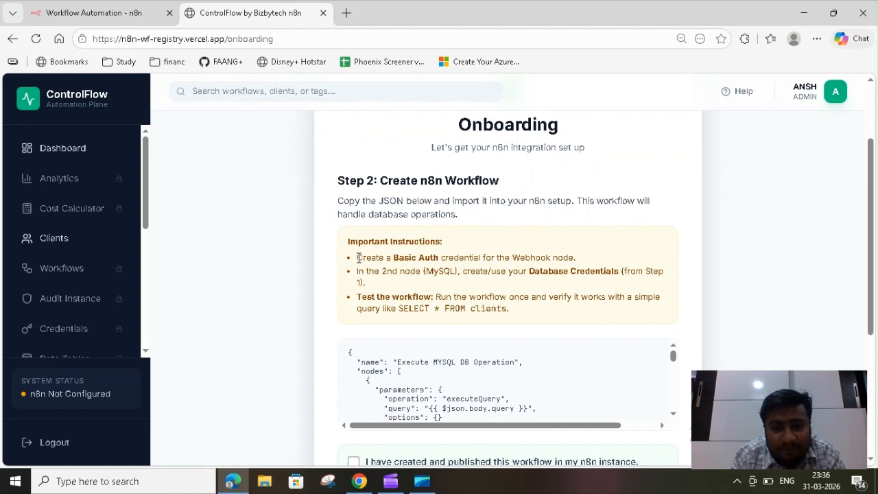
pyautogui.moveTo(357, 257); pyautogui.dragTo(567, 255)
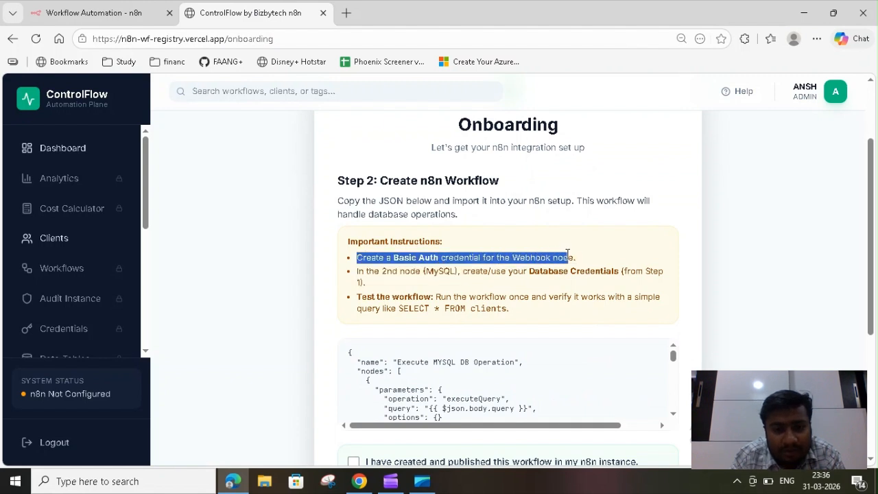
pyautogui.click(423, 256)
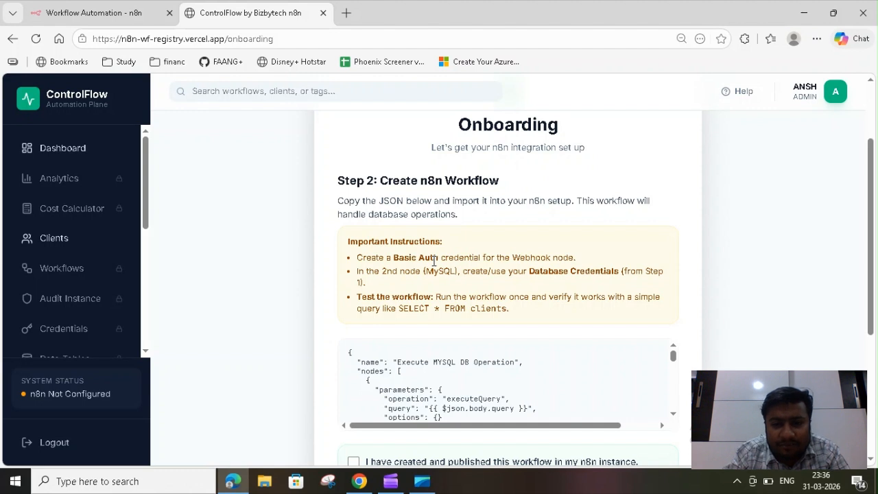
pyautogui.scroll(-2, 433, 260)
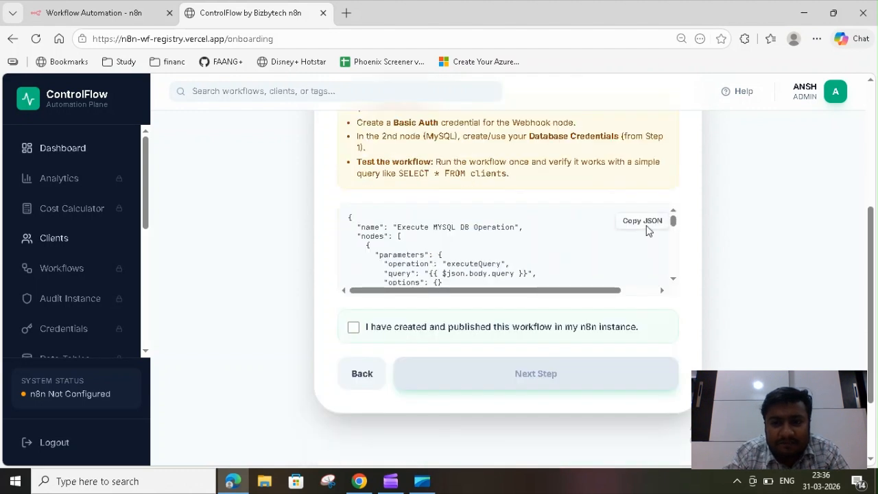
pyautogui.click(645, 225)
pyautogui.click(560, 128)
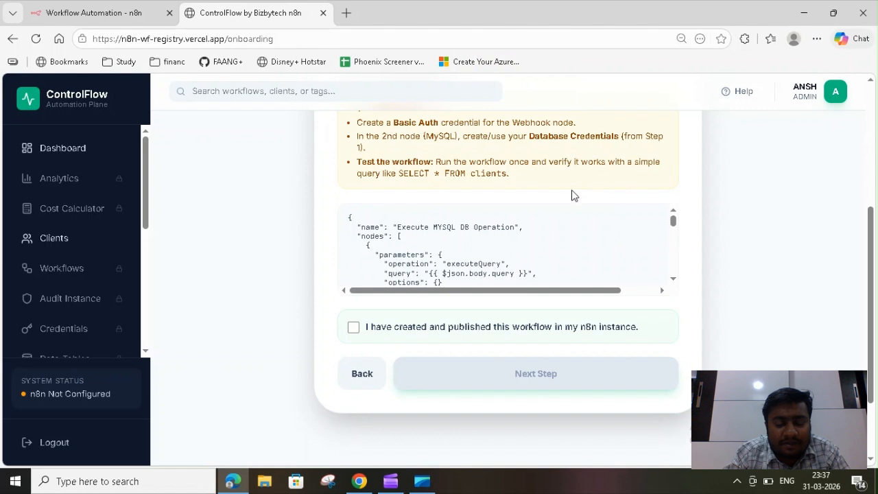
pyautogui.hotkey('alt', 'Tab')
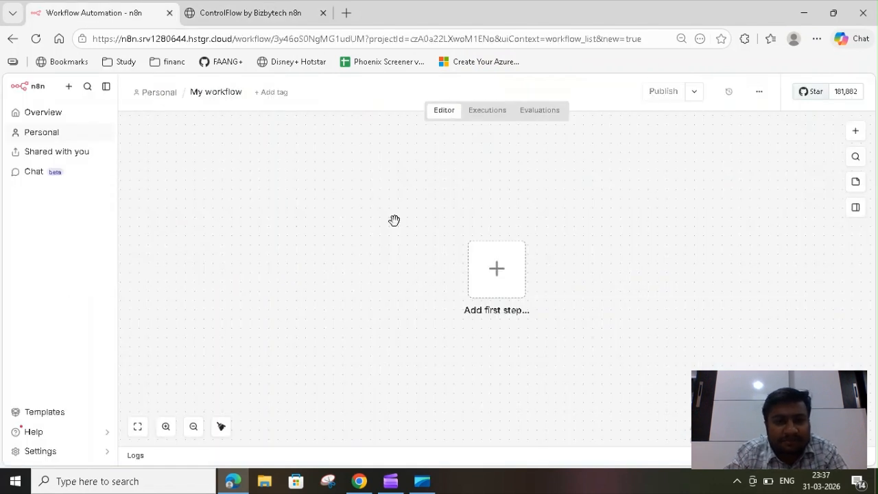
# - Paste the workflow as three nodes and name it 'controlflow to mysql db connector'
pyautogui.hotkey('ctrl', 'v')
pyautogui.click(242, 92)
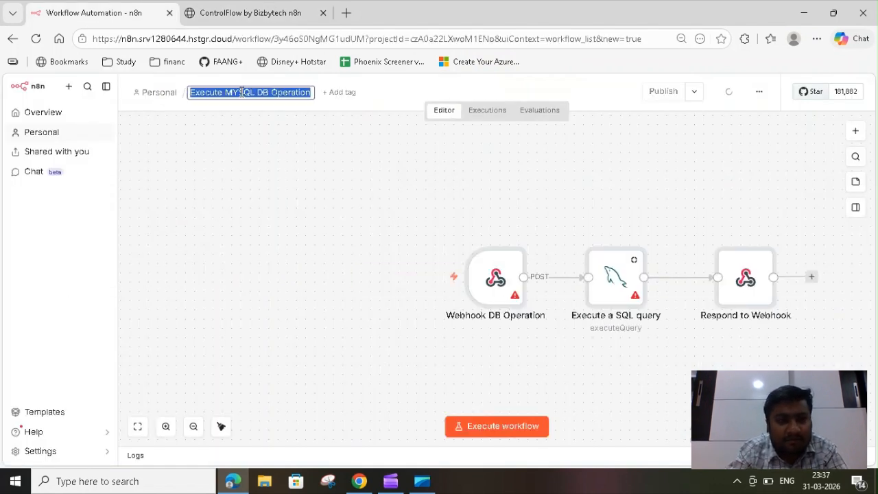
pyautogui.write('controlfl')
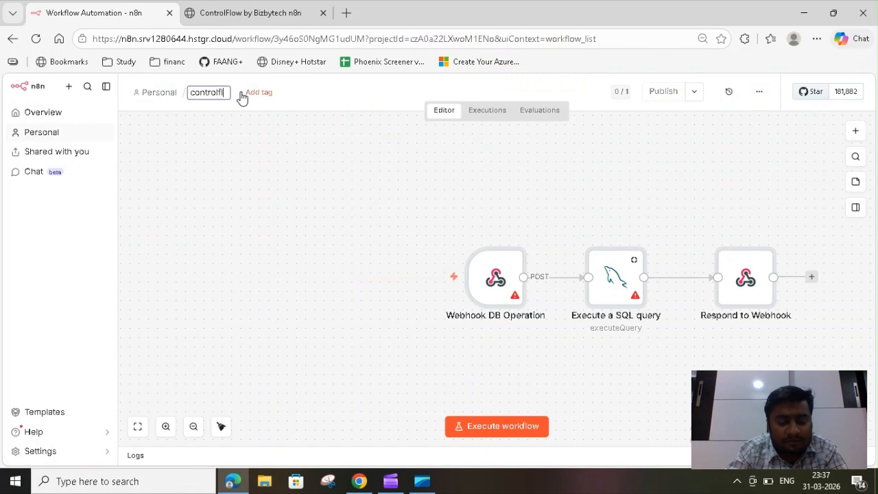
pyautogui.write('ow to my')
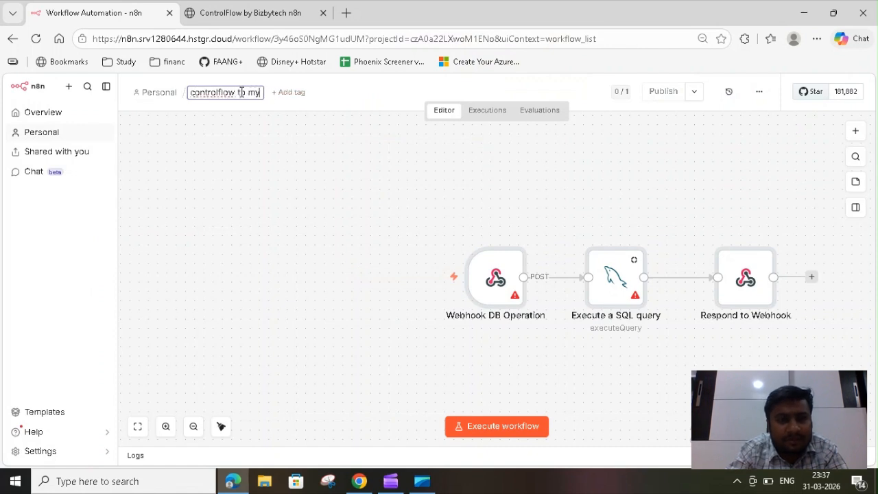
pyautogui.write('sql db con')
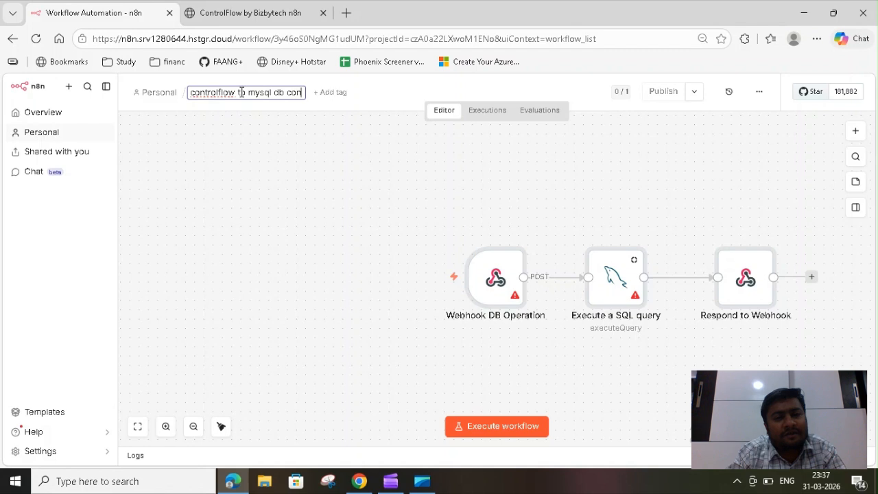
pyautogui.write('nector')
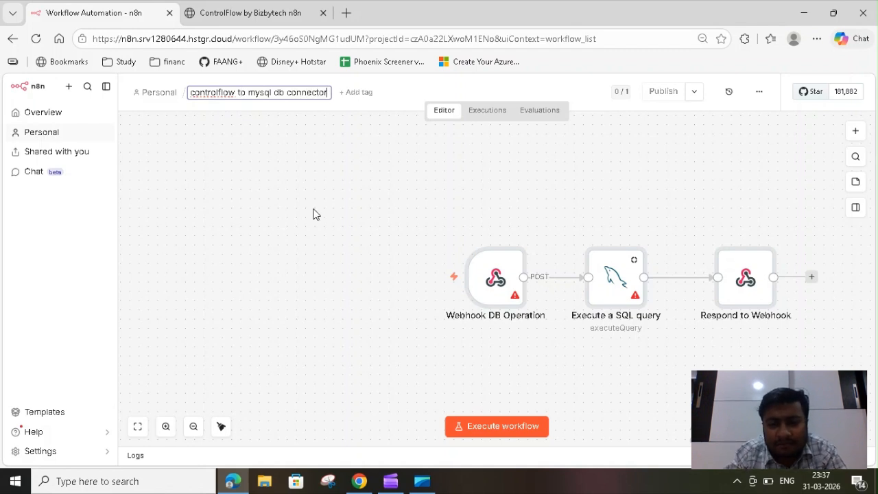
pyautogui.click(313, 215)
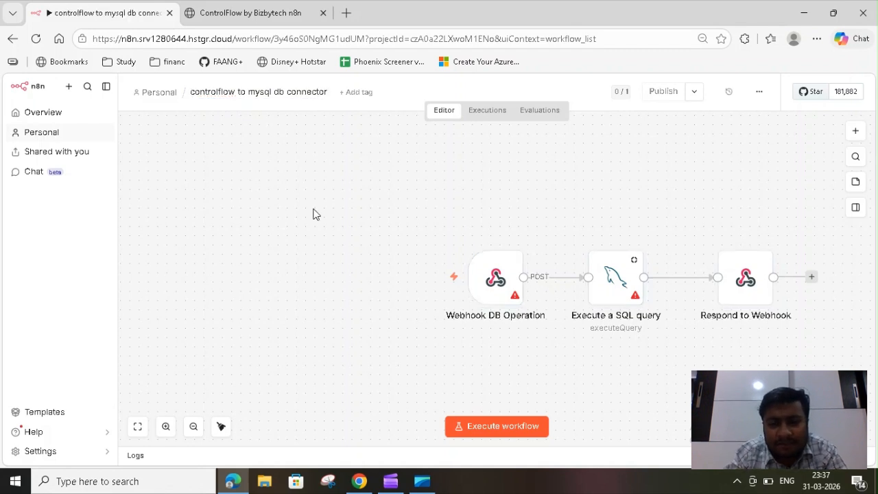
# - Inspect the Webhook DB Operation node's n8n_controlflow_webhook Basic Auth credential
pyautogui.click(504, 288)
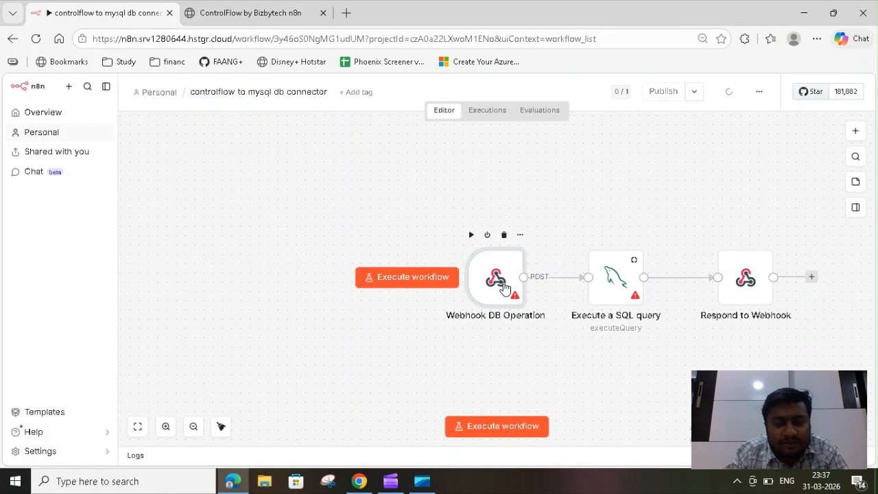
pyautogui.doubleClick(504, 289)
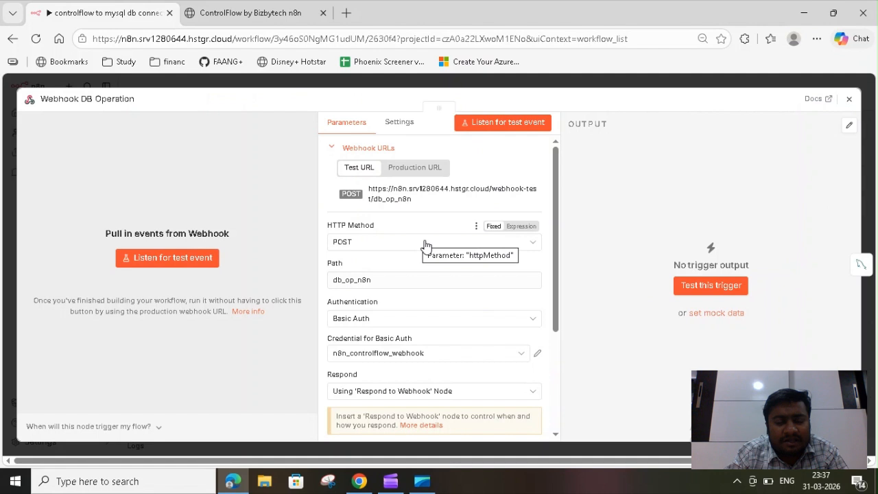
pyautogui.scroll(-3, 432, 244)
pyautogui.scroll(2, 446, 229)
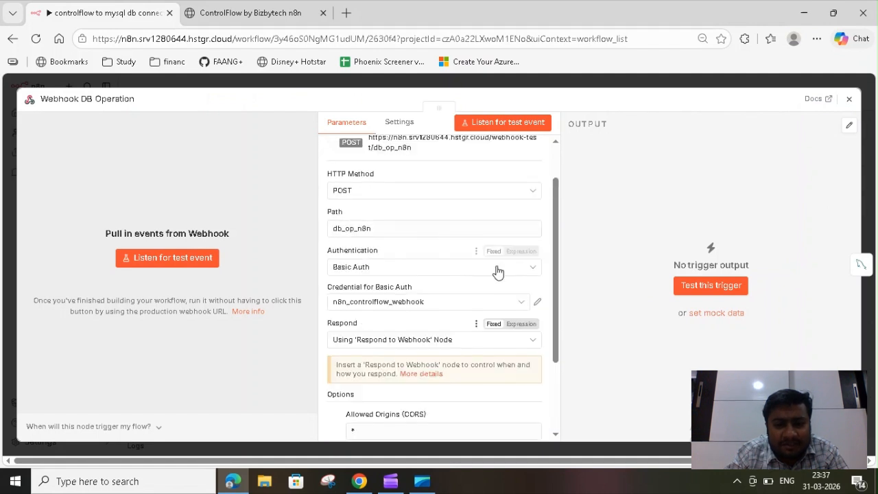
pyautogui.click(539, 306)
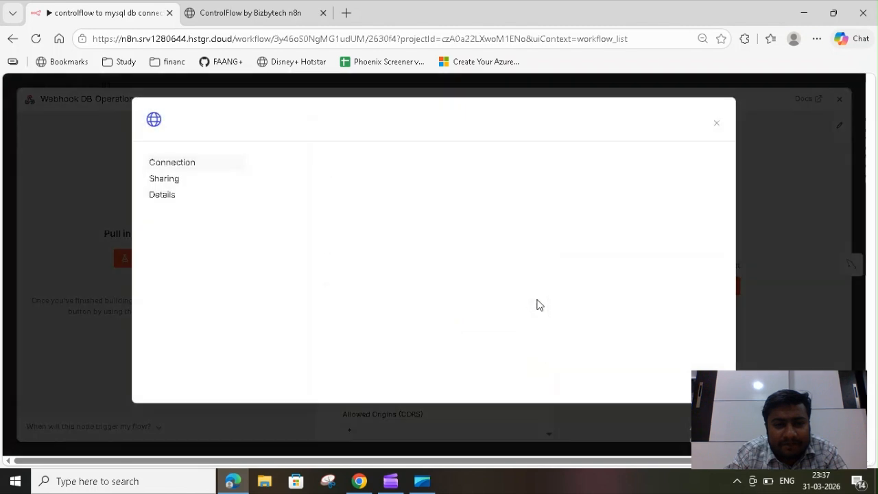
pyautogui.press('Escape')
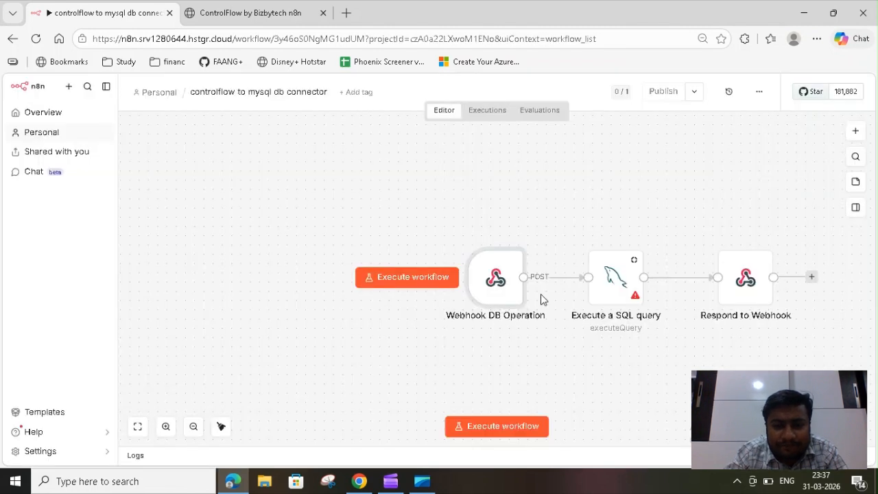
# - Browse the available Basic Auth credentials and discard a new credential without saving
pyautogui.doubleClick(506, 300)
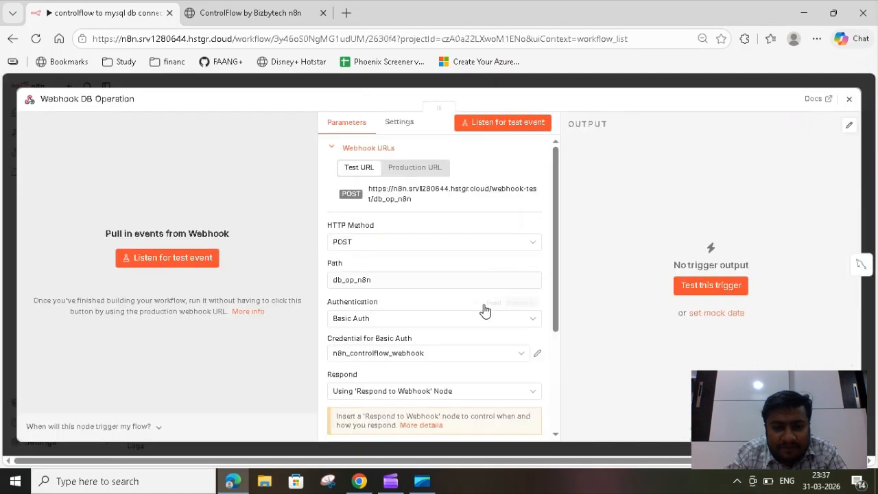
pyautogui.scroll(-2, 485, 310)
pyautogui.scroll(-1, 485, 311)
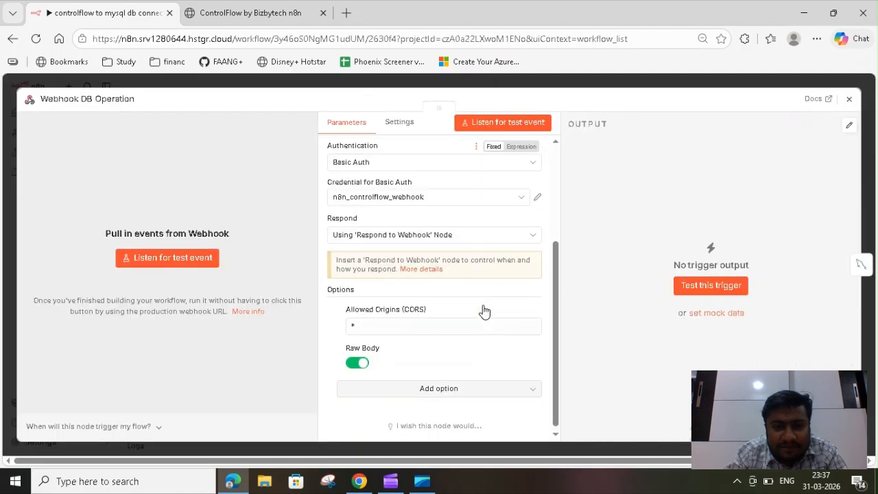
pyautogui.click(521, 200)
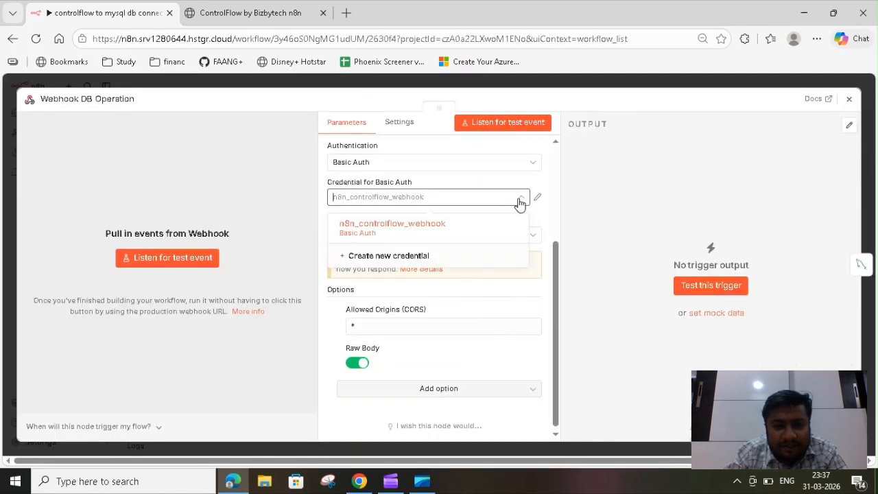
pyautogui.click(425, 259)
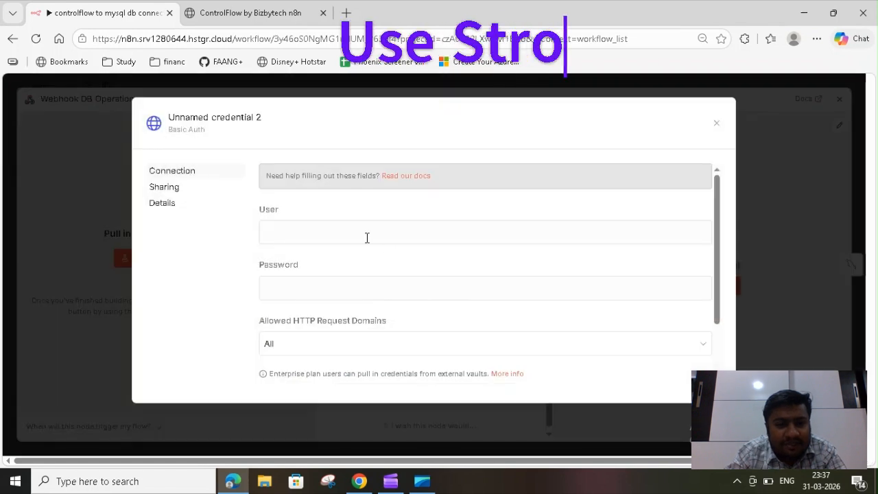
pyautogui.click(352, 286)
pyautogui.scroll(-2, 411, 278)
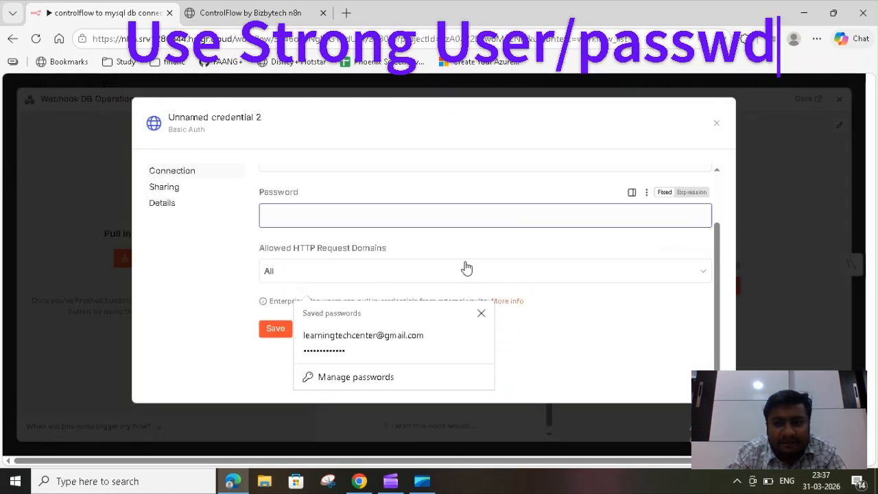
pyautogui.click(717, 126)
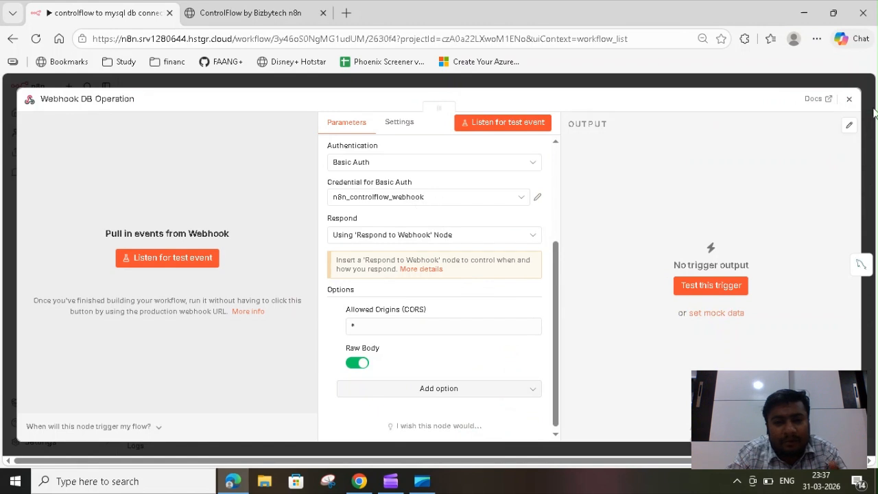
pyautogui.click(849, 98)
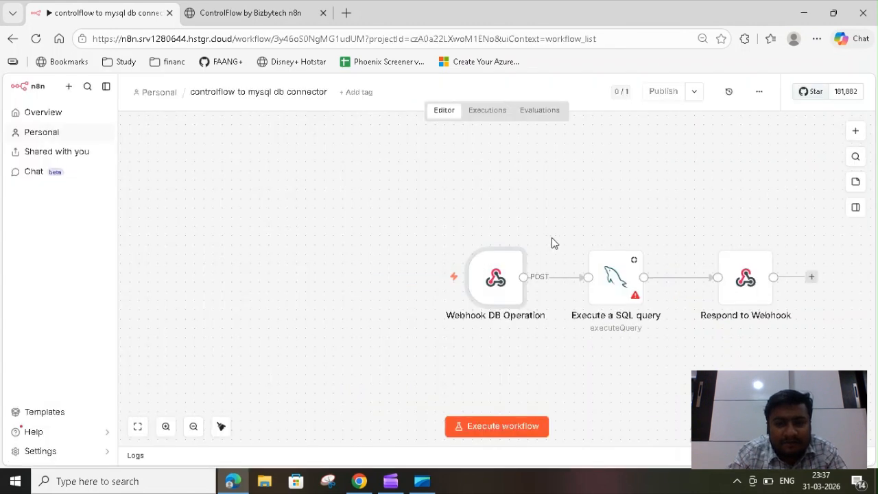
# - Set the webhook Path to db_op_n8n_abcdemo and copy the production webhook URL
pyautogui.doubleClick(494, 279)
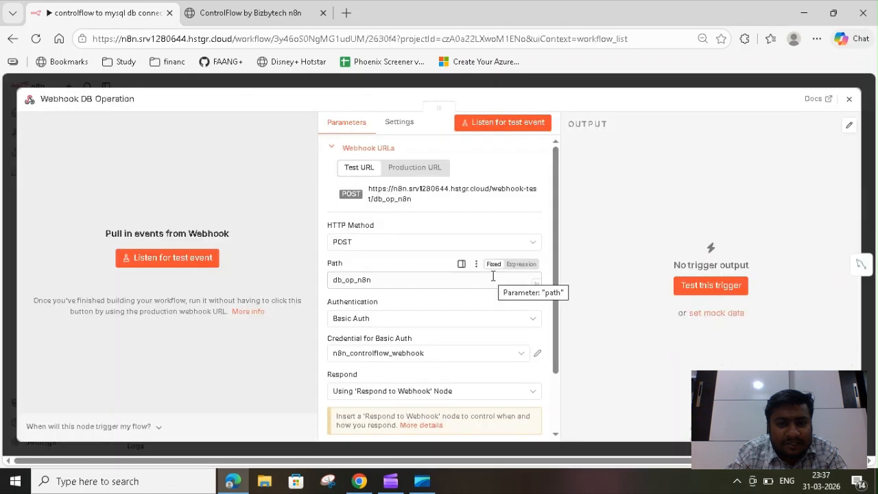
pyautogui.click(406, 172)
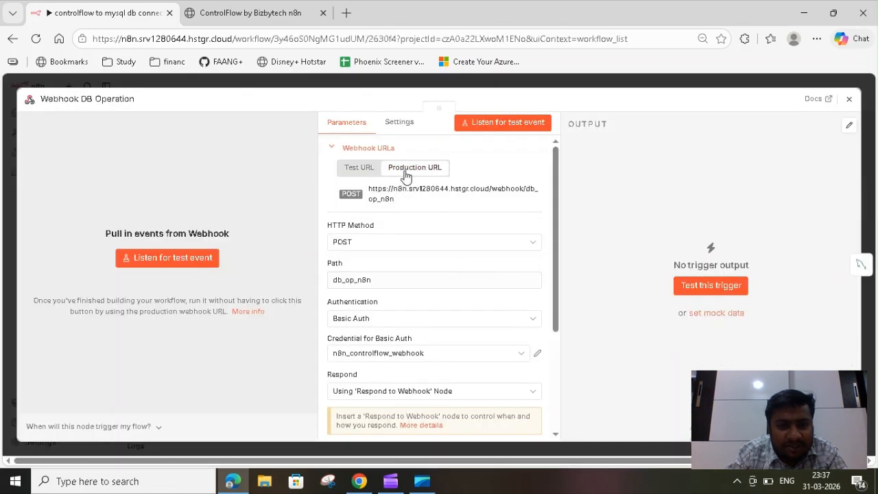
pyautogui.click(376, 281)
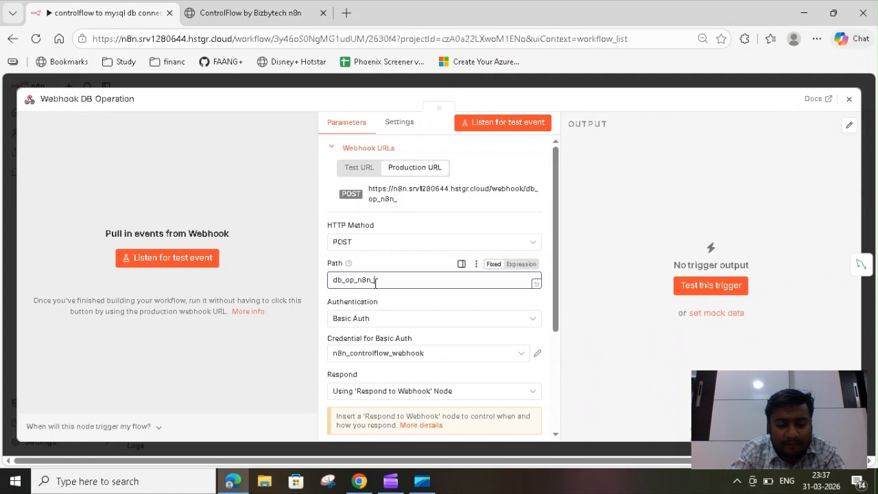
pyautogui.press('BackSpace')
pyautogui.press('BackSpace')
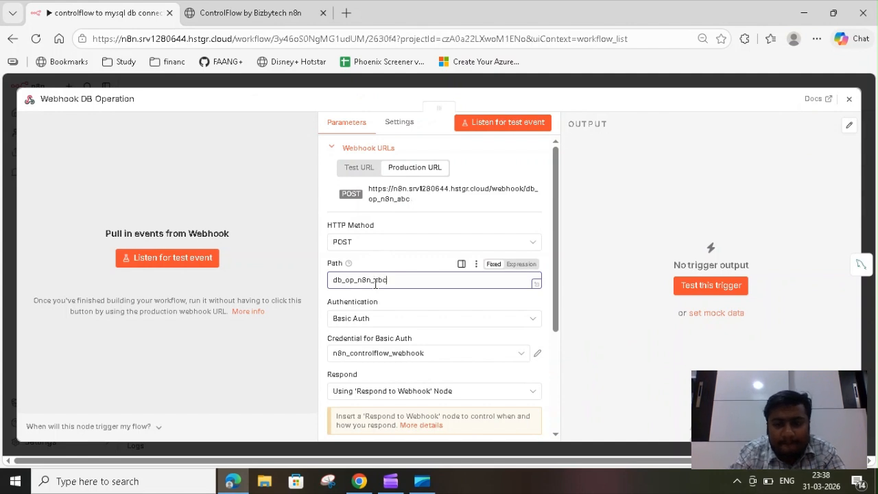
pyautogui.click(655, 208)
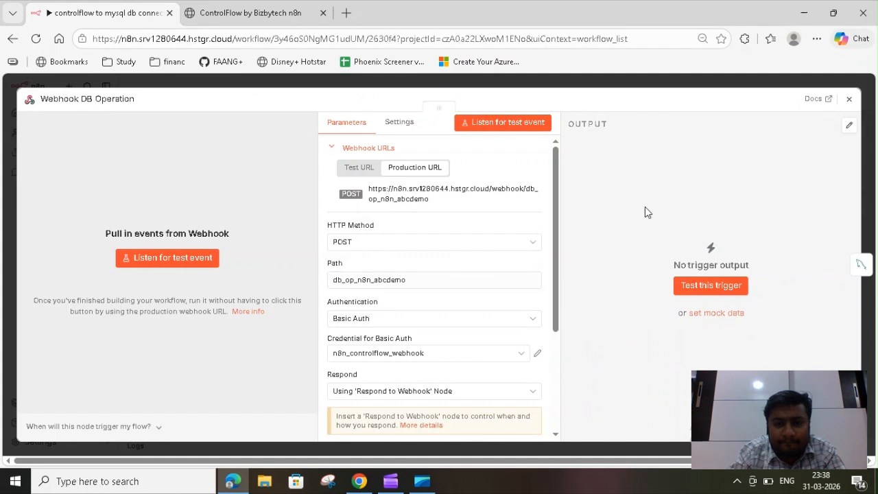
pyautogui.click(509, 192)
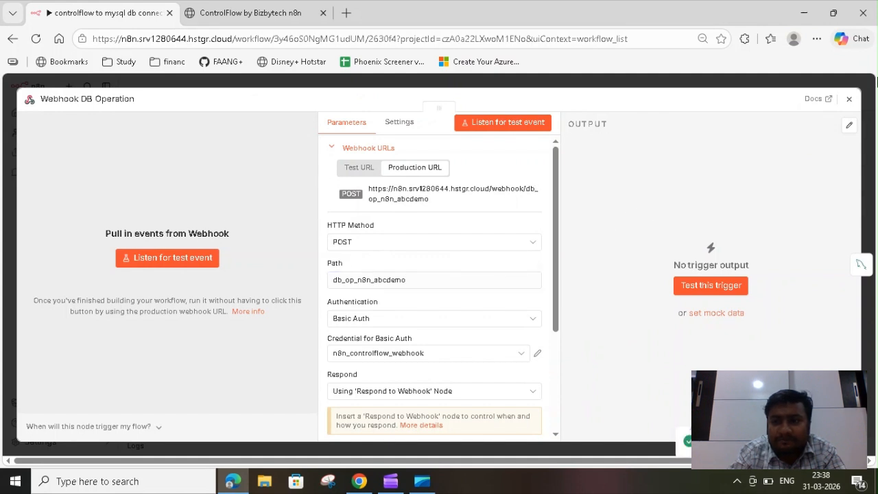
pyautogui.click(849, 99)
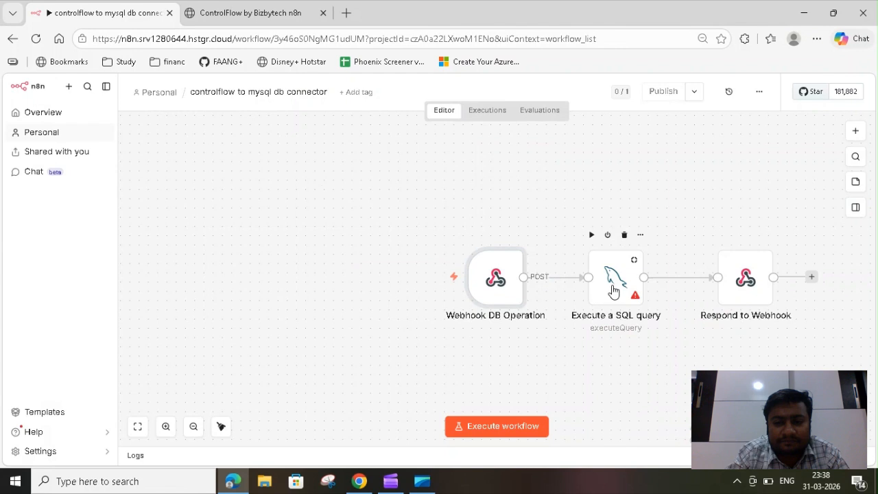
# - Verify the SQL node's MySQL credential, controlflow ltc admin, connects successfully
pyautogui.doubleClick(614, 290)
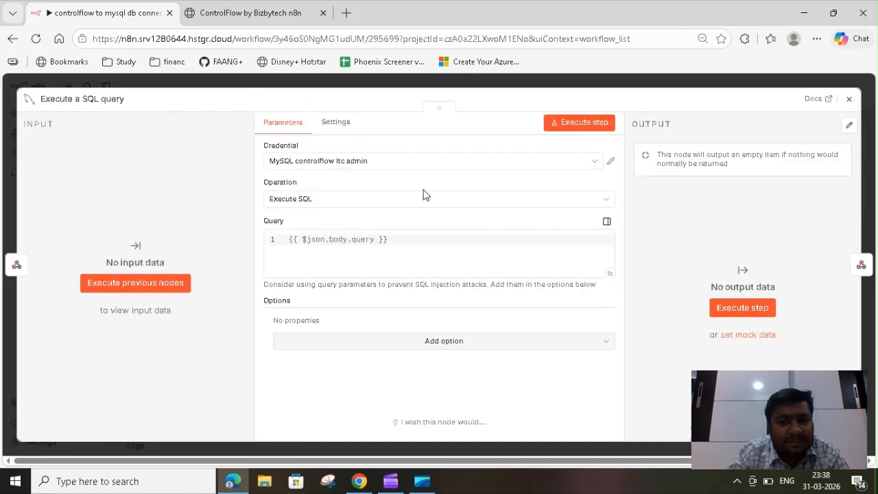
pyautogui.click(611, 164)
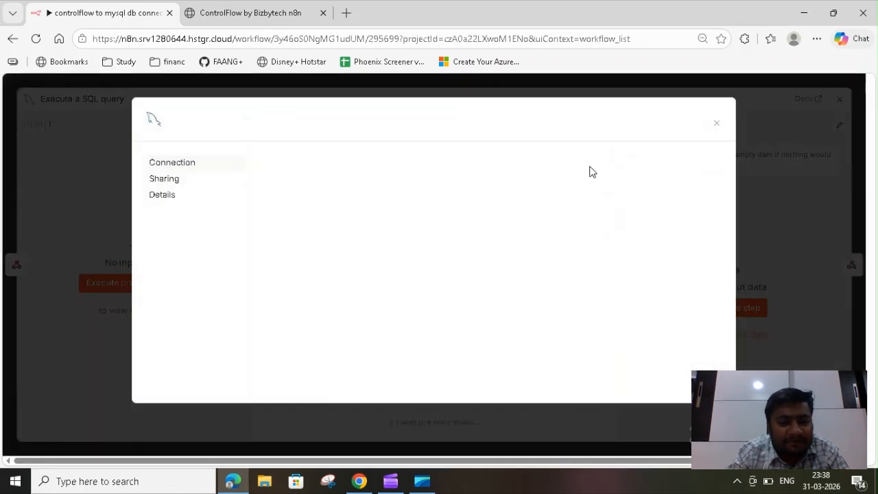
pyautogui.hotkey('alt', 'Tab')
pyautogui.press('Tab')
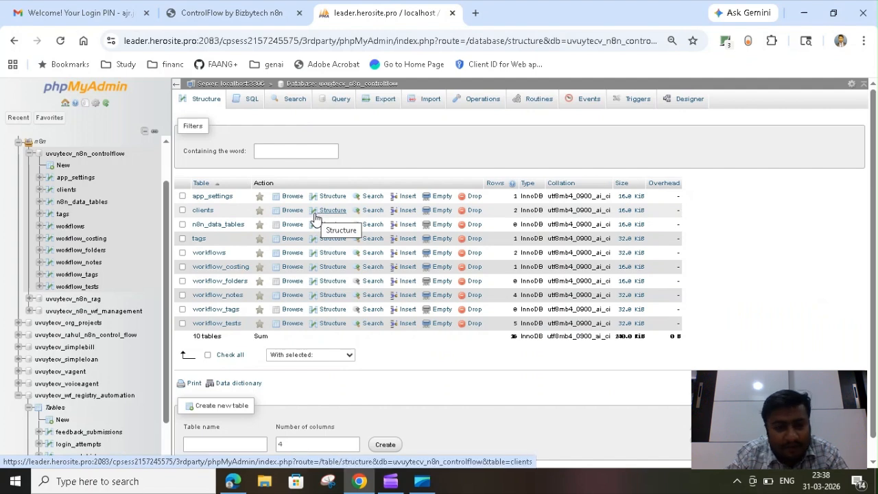
pyautogui.hotkey('alt', 'Tab')
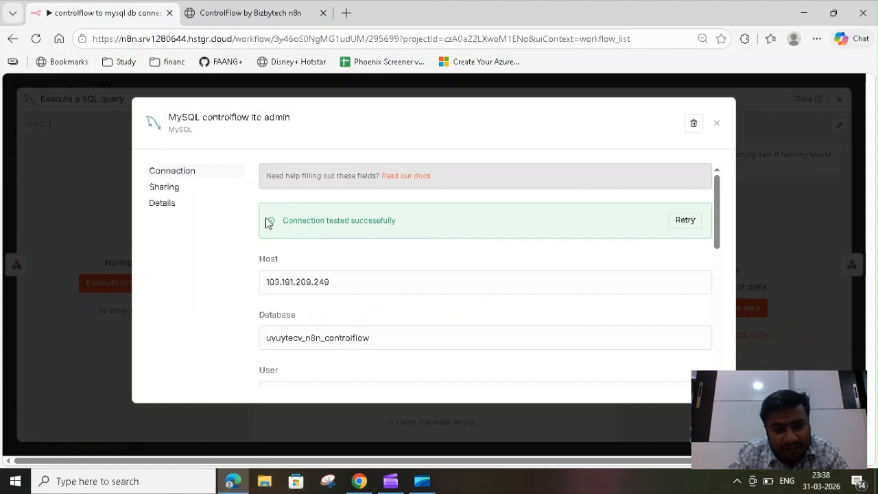
pyautogui.scroll(-5, 432, 325)
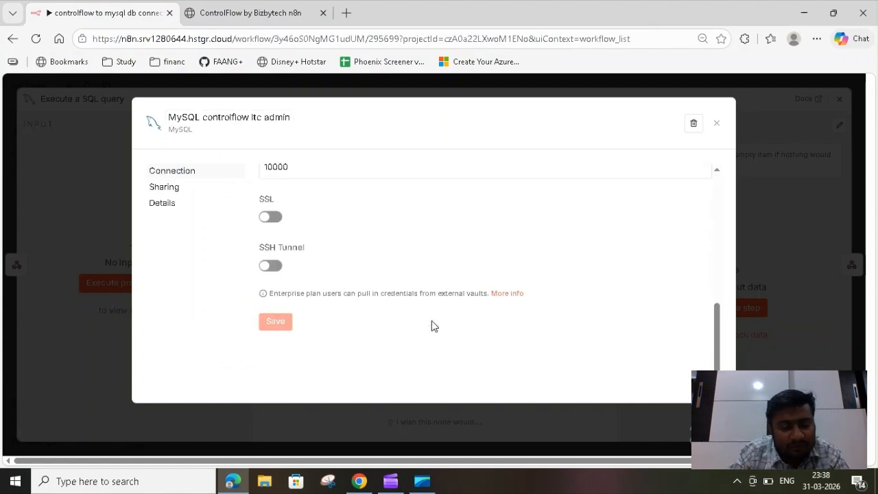
pyautogui.scroll(5, 432, 326)
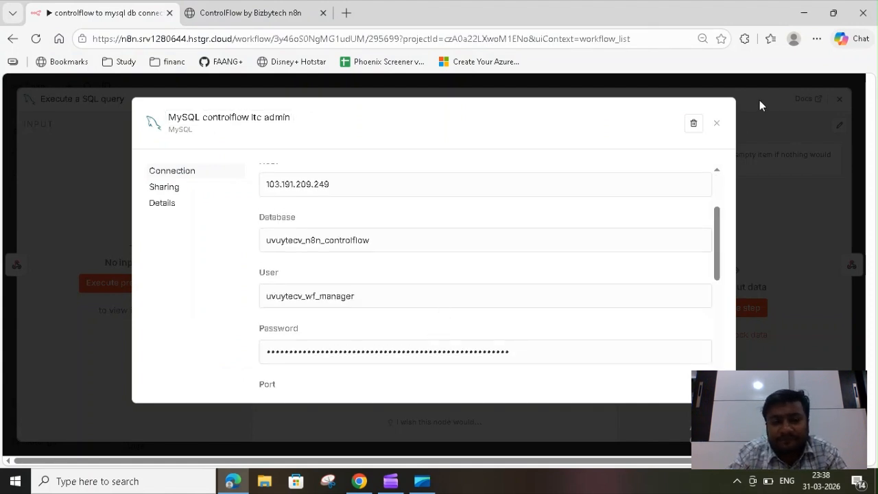
pyautogui.click(716, 124)
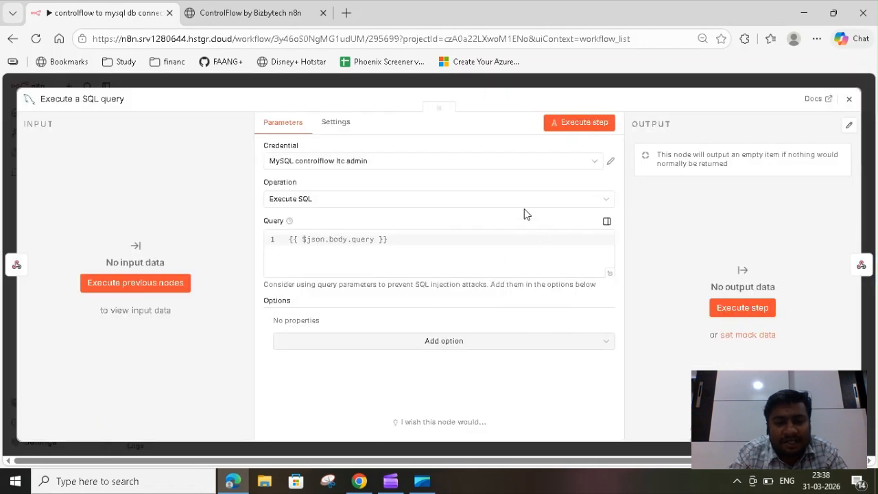
pyautogui.click(849, 99)
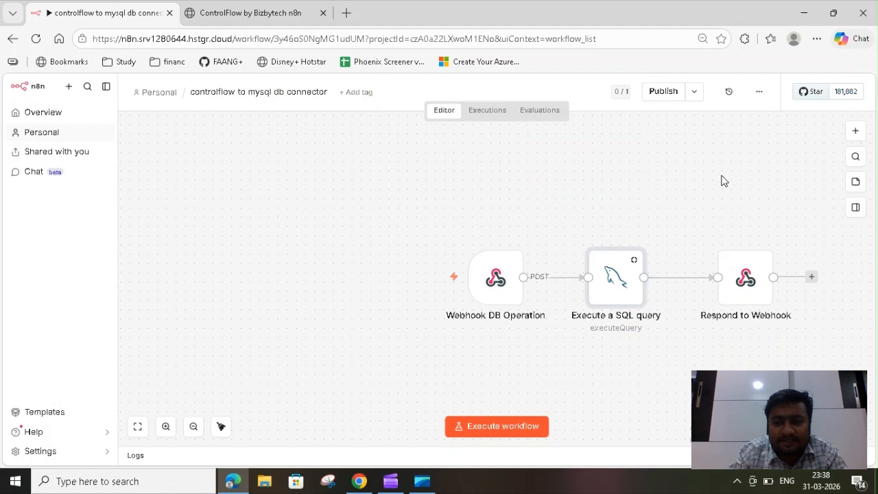
# - Check the Respond to Webhook node, then return to the ControlFlow onboarding page
pyautogui.doubleClick(733, 282)
pyautogui.press('Escape')
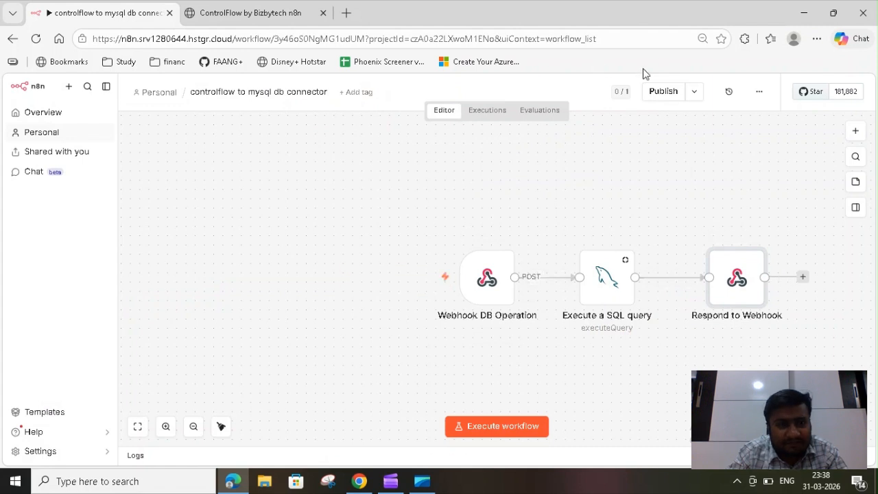
pyautogui.click(281, 7)
# - Review the Step 2 instructions and tick 'I have created and published this workflow'
pyautogui.scroll(4, 405, 240)
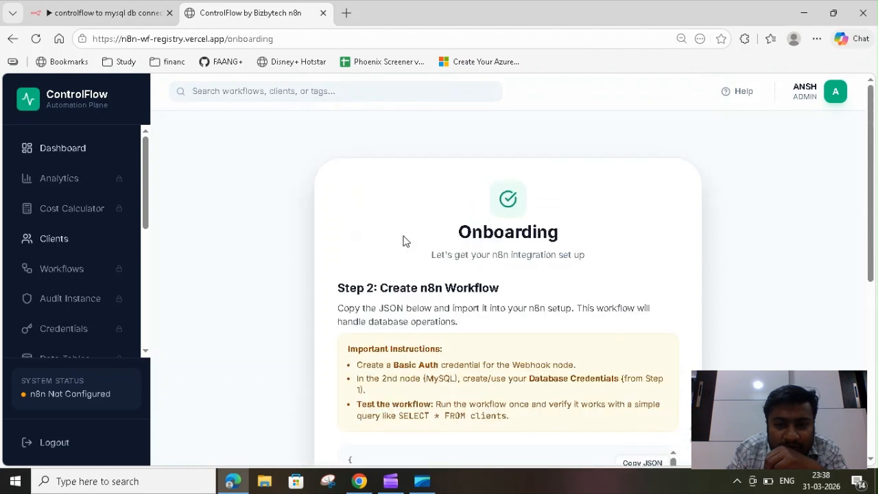
pyautogui.scroll(-1, 406, 242)
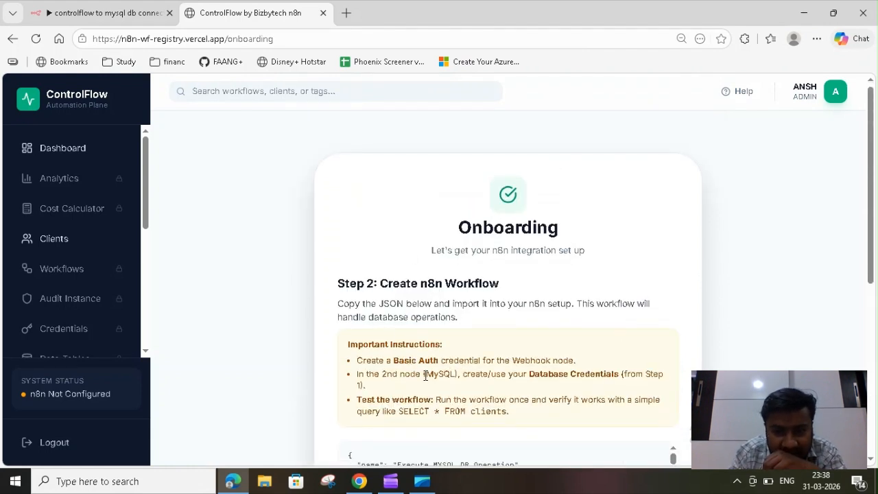
pyautogui.moveTo(424, 376); pyautogui.dragTo(549, 388)
pyautogui.click(549, 388)
pyautogui.scroll(-3, 548, 388)
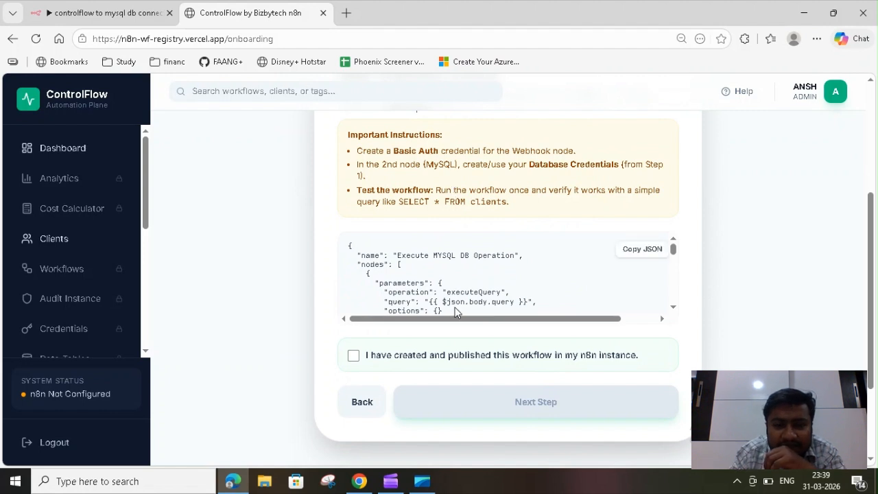
pyautogui.scroll(-5, 468, 291)
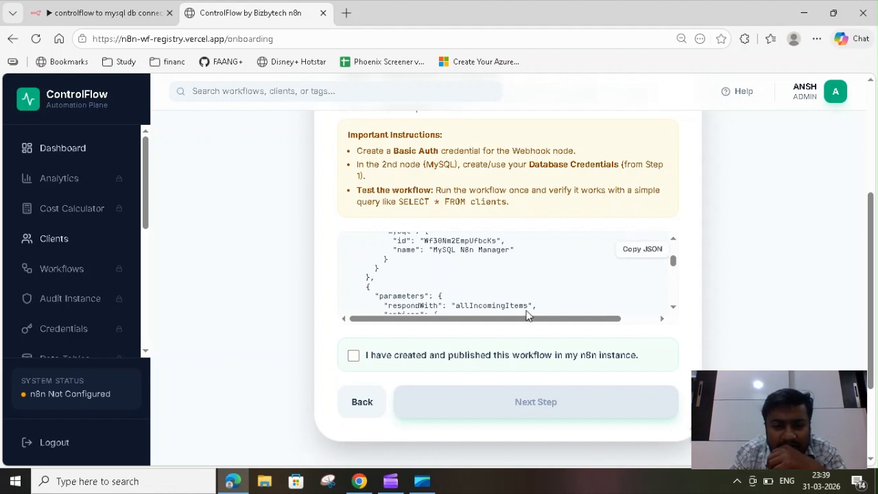
pyautogui.click(353, 356)
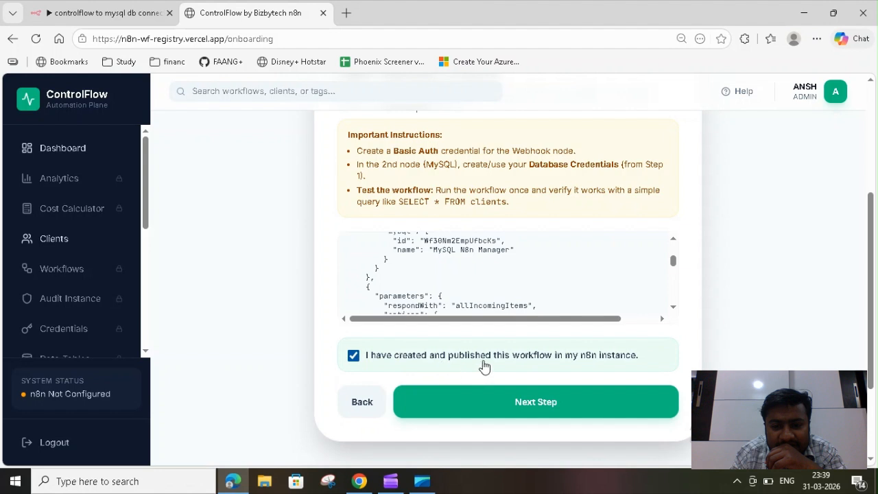
# - On Step 3, fill N8N Webhook URL with the db_op_n8n_controlflow1 URL from clipboard history
pyautogui.click(547, 407)
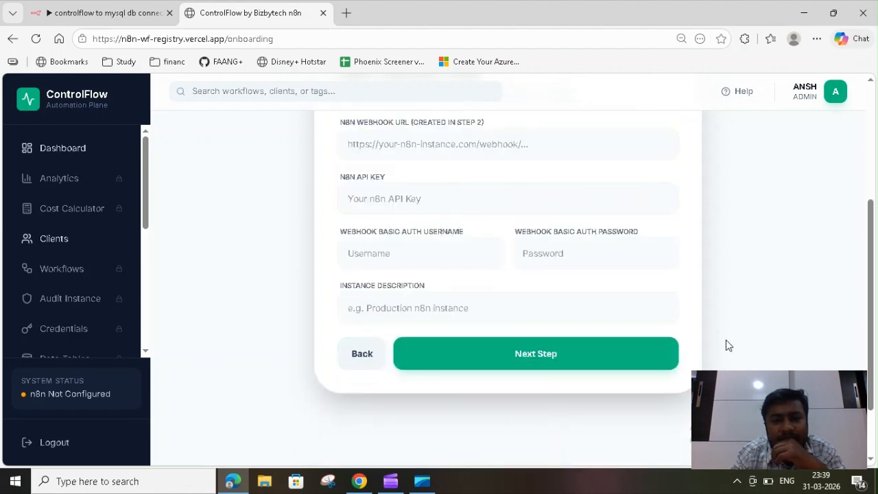
pyautogui.scroll(3, 664, 281)
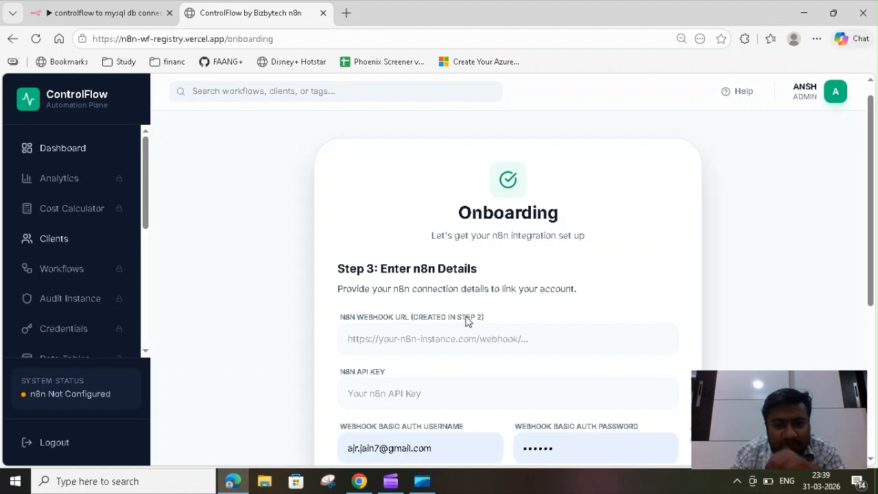
pyautogui.click(464, 341)
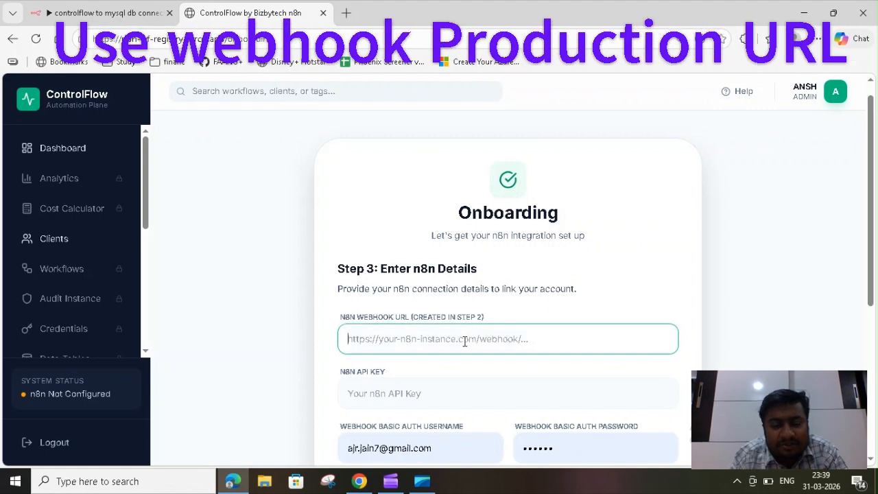
pyautogui.press('super+v')
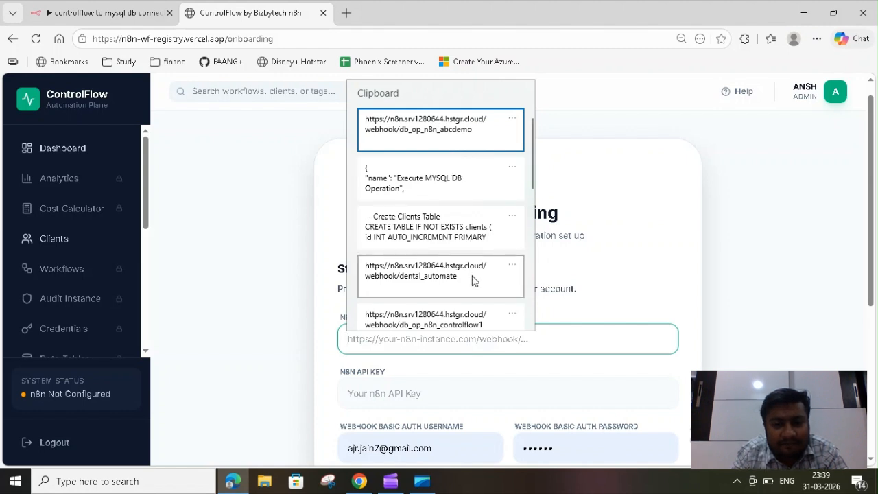
pyautogui.click(470, 325)
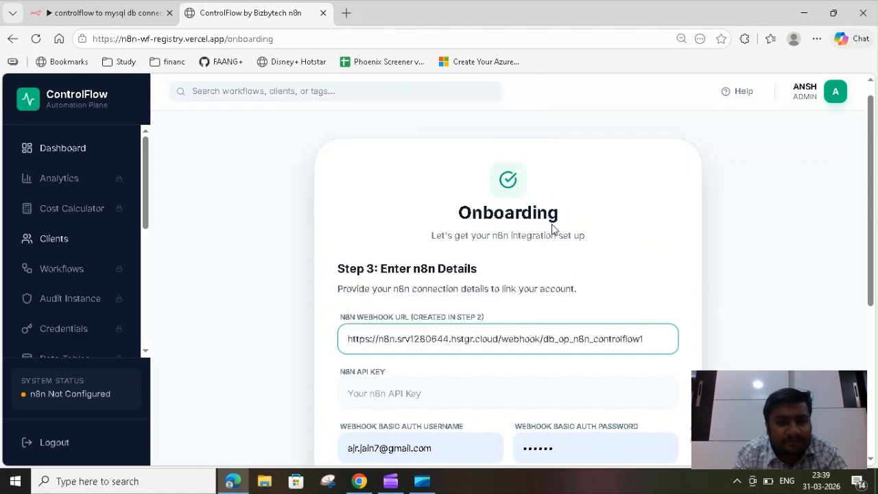
pyautogui.click(62, 12)
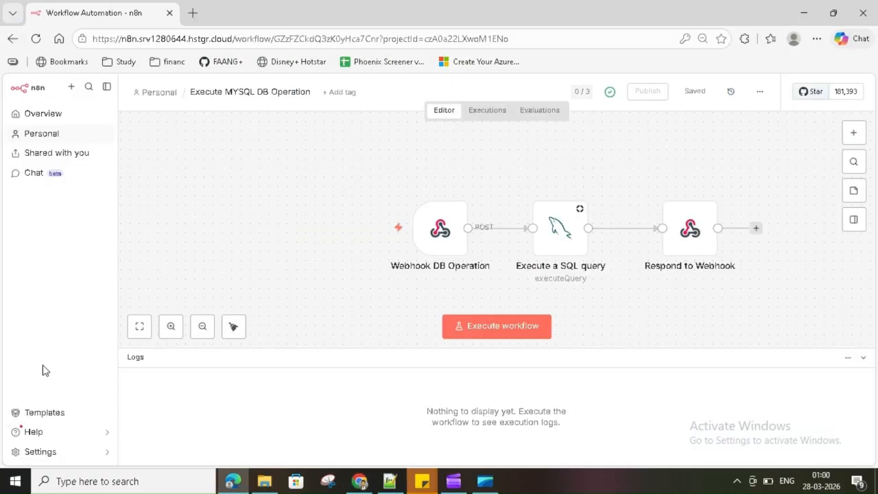
# - Create the n8n API key n8n_ajr_controlflowkey, expiring Apr 26 2026, and copy its value
pyautogui.click(78, 453)
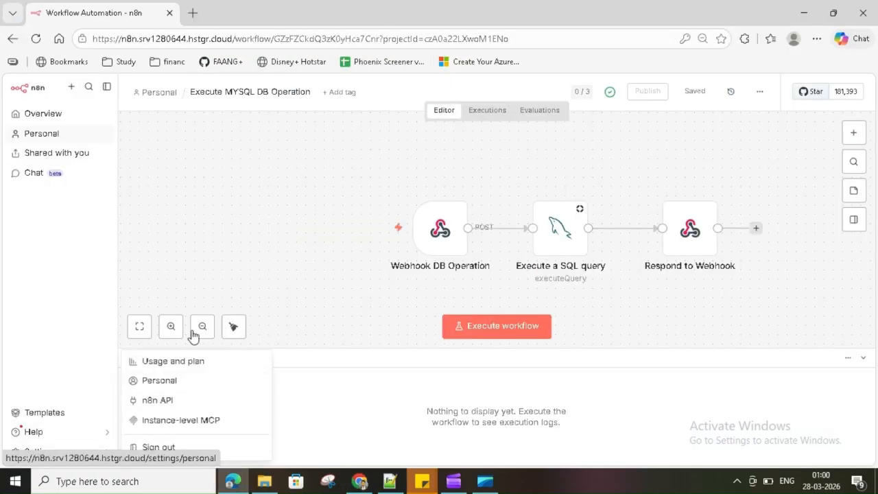
pyautogui.click(183, 402)
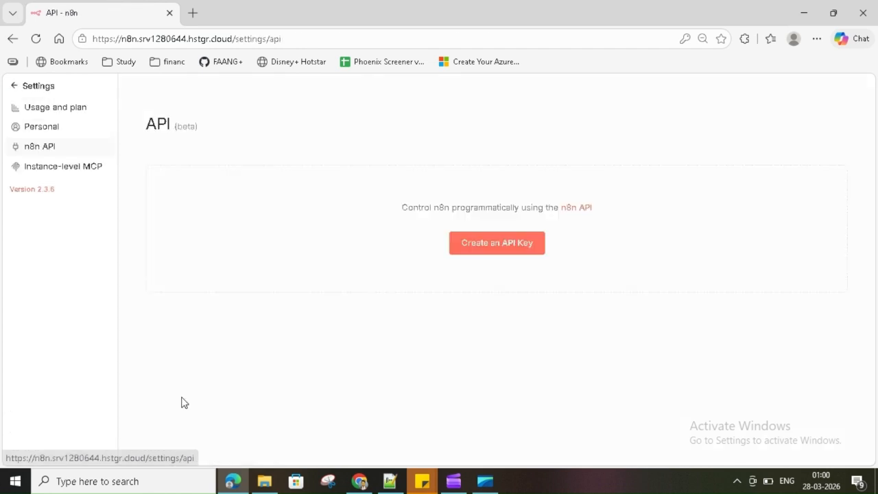
pyautogui.click(500, 249)
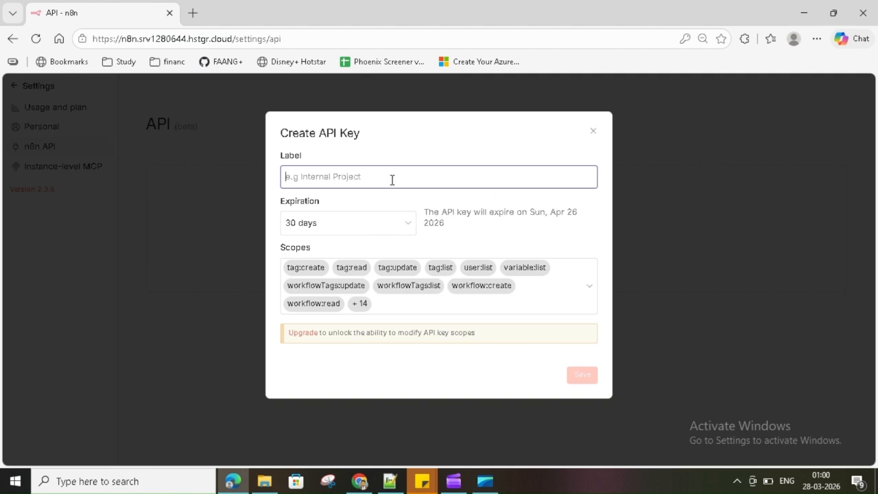
pyautogui.write('n8n_ajr_controlflowkey')
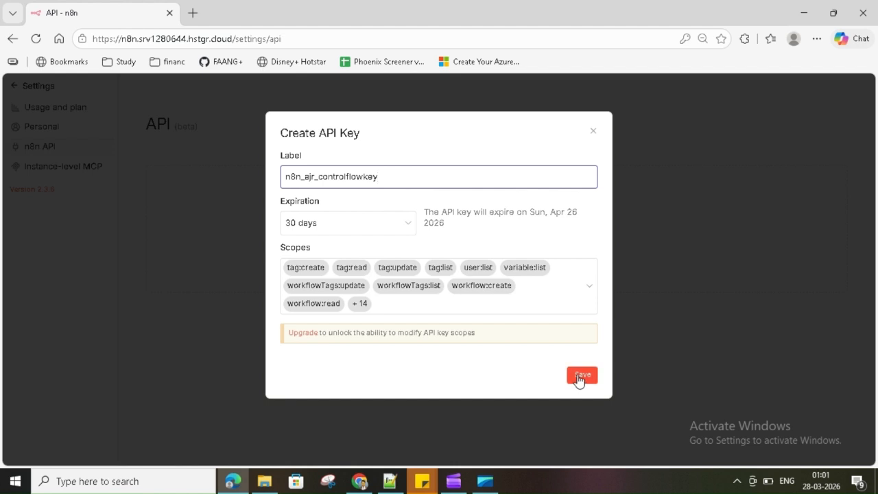
pyautogui.click(579, 379)
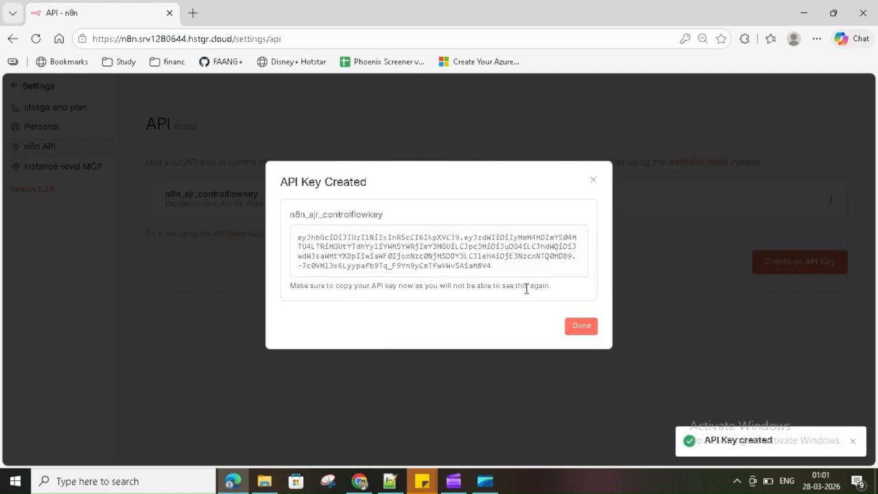
pyautogui.moveTo(514, 272); pyautogui.dragTo(350, 237)
pyautogui.click(539, 248)
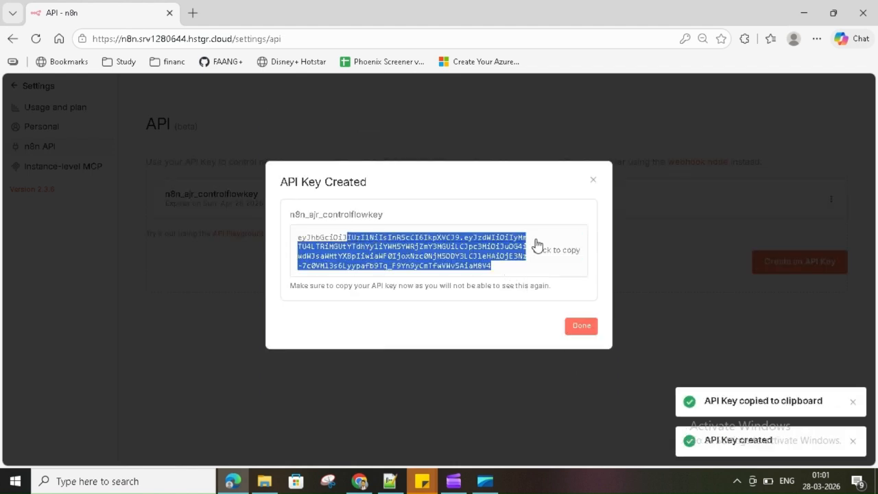
pyautogui.click(570, 253)
pyautogui.click(580, 326)
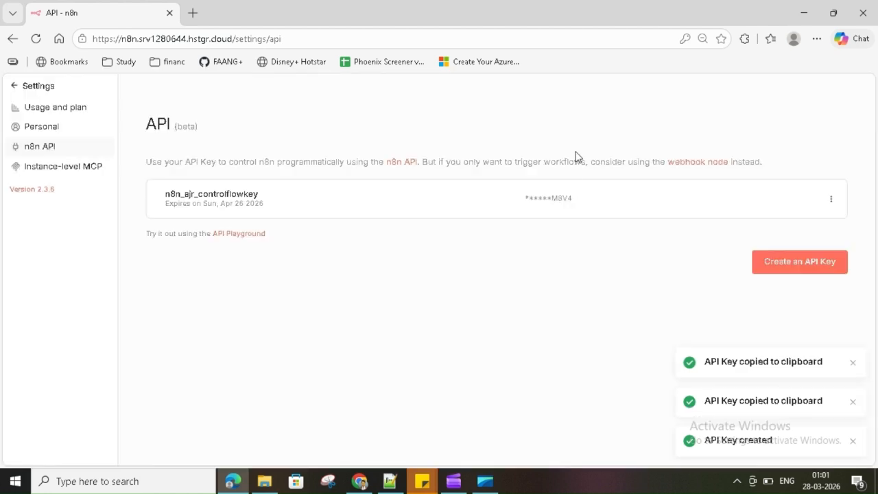
# - Paste the n8n API key and enter the webhook Basic Auth username and password
pyautogui.hotkey('alt', 'Tab')
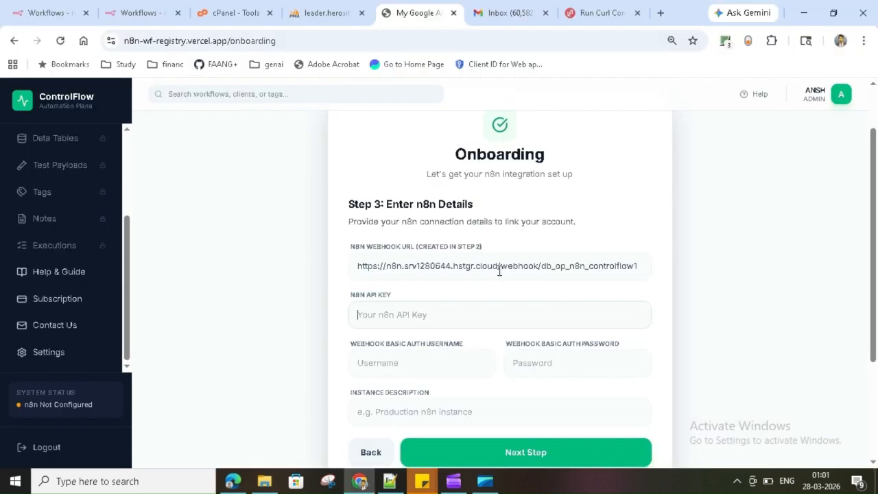
pyautogui.click(471, 312)
pyautogui.hotkey('ctrl', 'v')
pyautogui.scroll(-2, 470, 308)
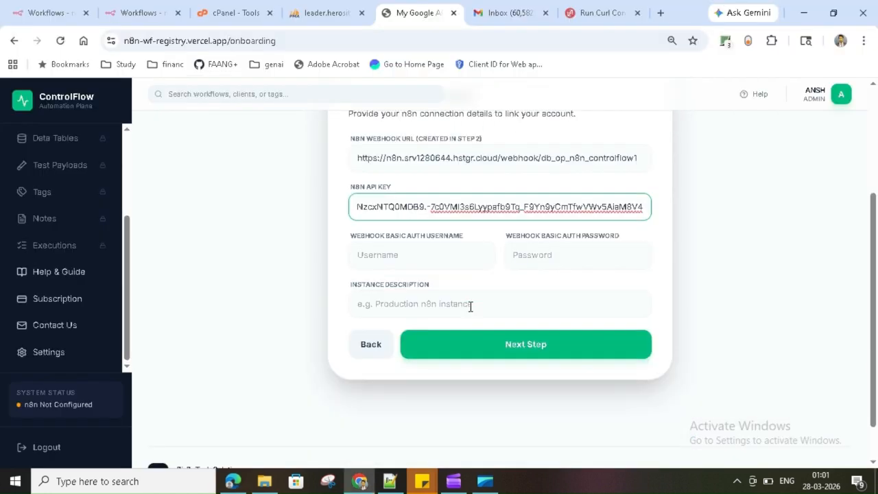
pyautogui.click(426, 249)
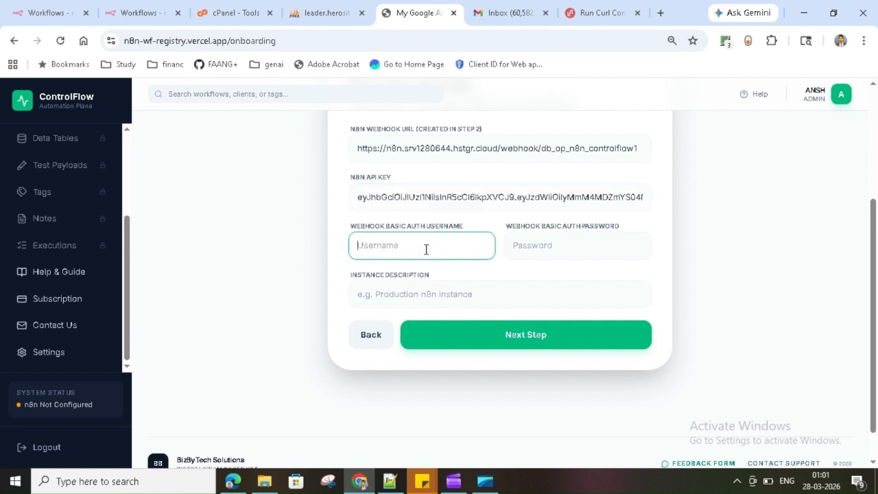
pyautogui.write('n8n_test')
pyautogui.press('Tab')
pyautogui.write('n')
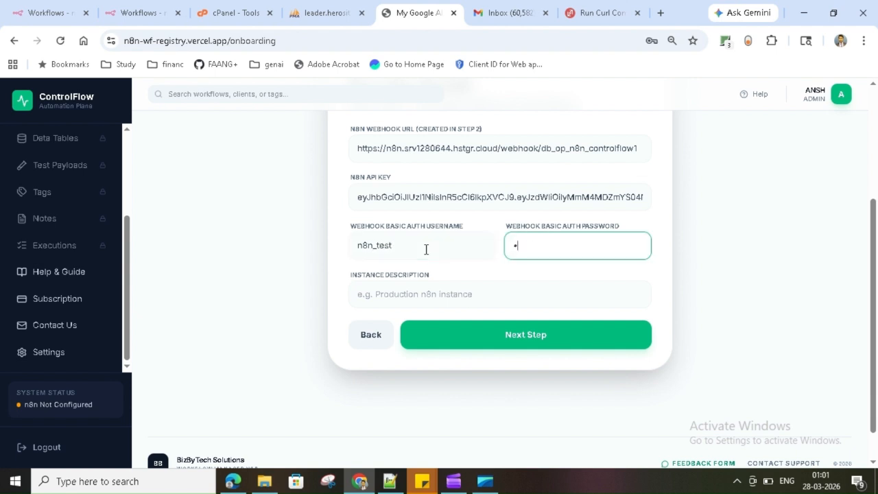
pyautogui.write('•••')
# - Set the instance description to 'for testing and demo purpose' and advance to Step 4
pyautogui.click(421, 291)
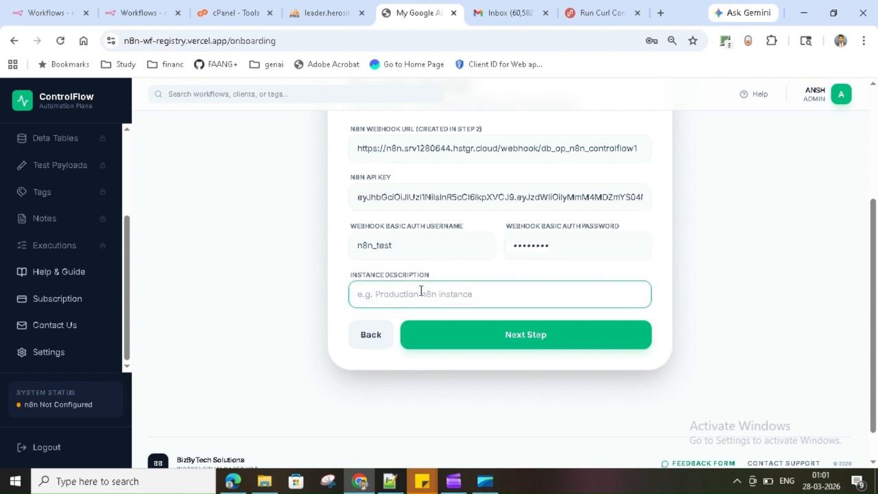
pyautogui.write('for testing and demo ')
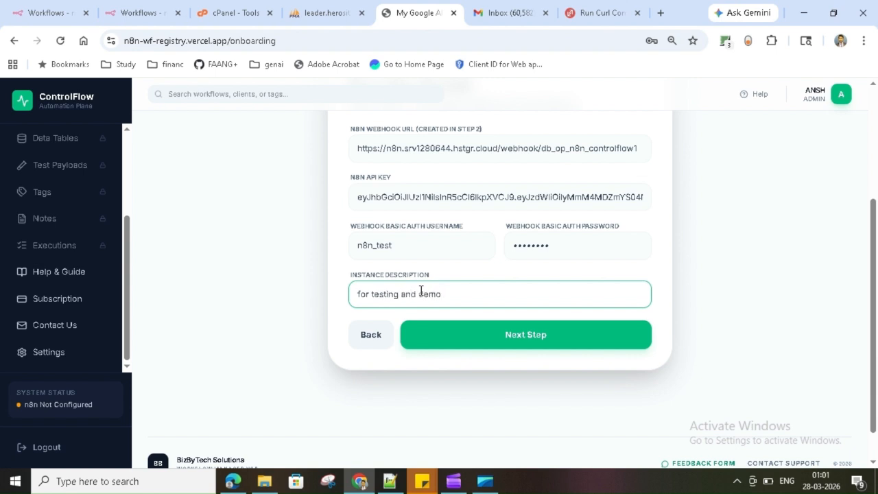
pyautogui.write('purpose')
pyautogui.click(506, 345)
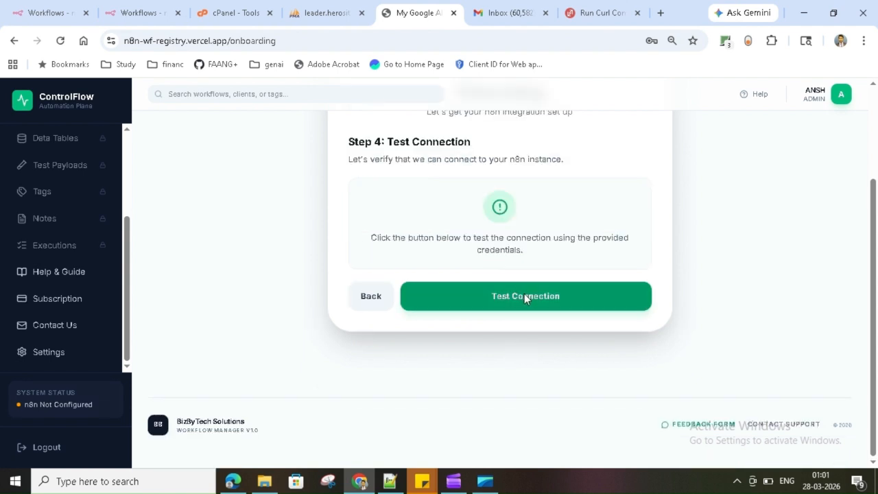
# - Pass the n8n connection test to reach Step 5, Save Settings, then return to n8n
pyautogui.scroll(2, 621, 234)
pyautogui.click(549, 400)
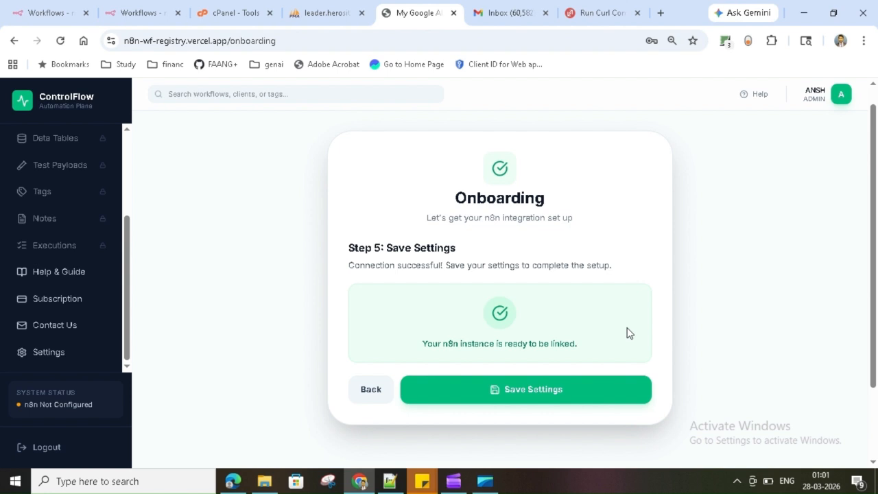
pyautogui.hotkey('alt', 'Tab')
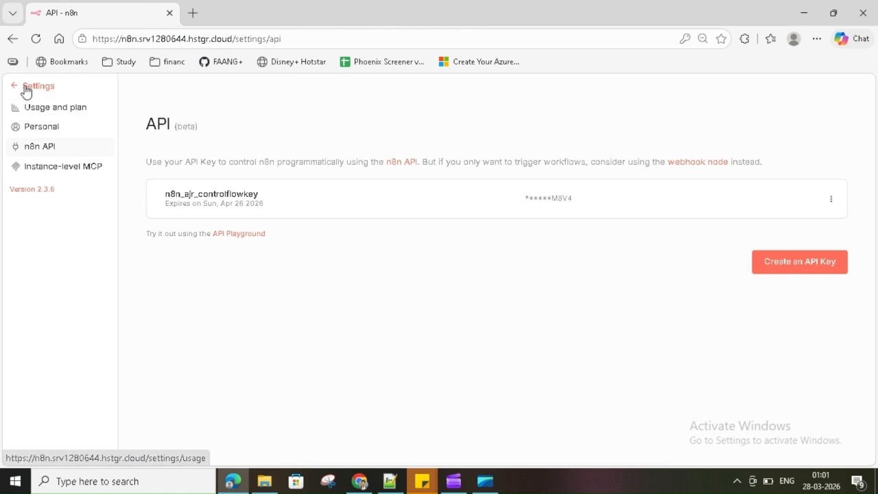
pyautogui.click(28, 87)
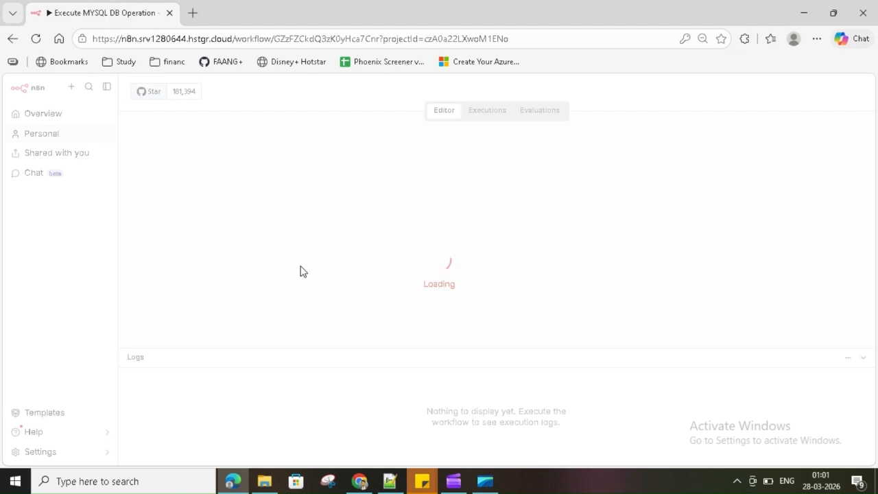
# - Confirm the Execute MYSQL DB Operation workflow's latest execution succeeded
pyautogui.click(485, 114)
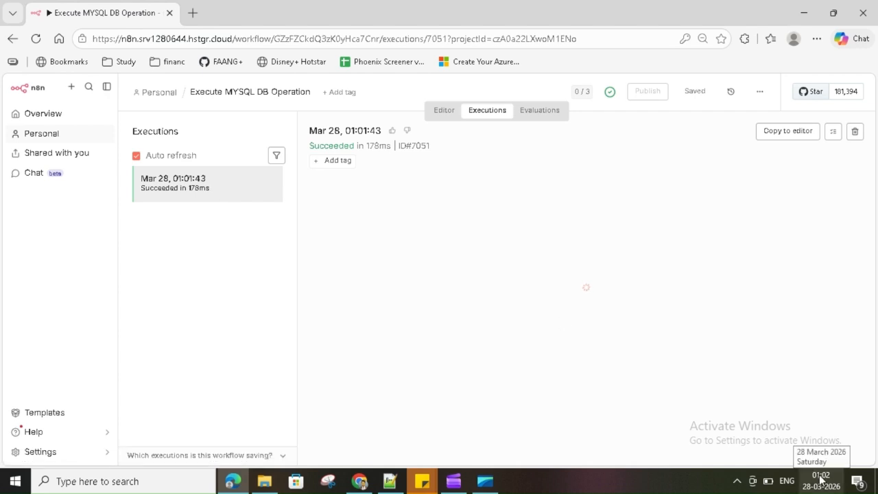
pyautogui.hotkey('alt', 'Tab')
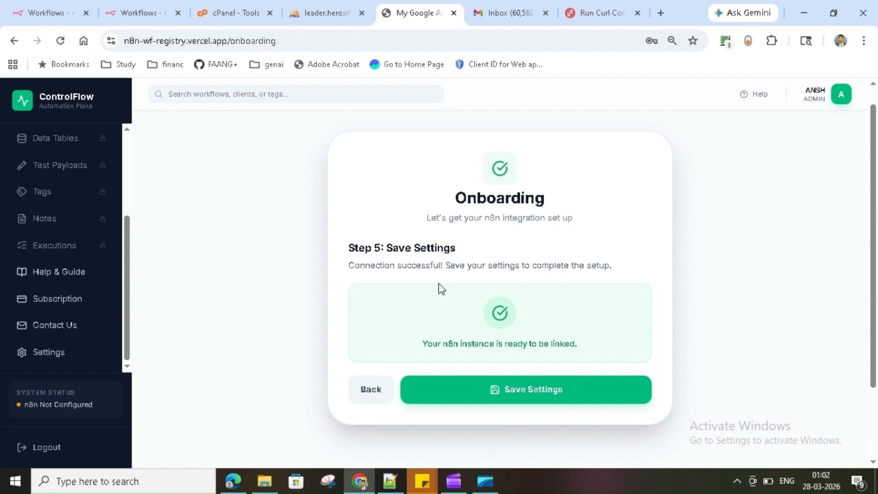
# - Save the n8n connection settings, finish onboarding via the dashboard, and bring up n8n's workflows overview
pyautogui.click(507, 391)
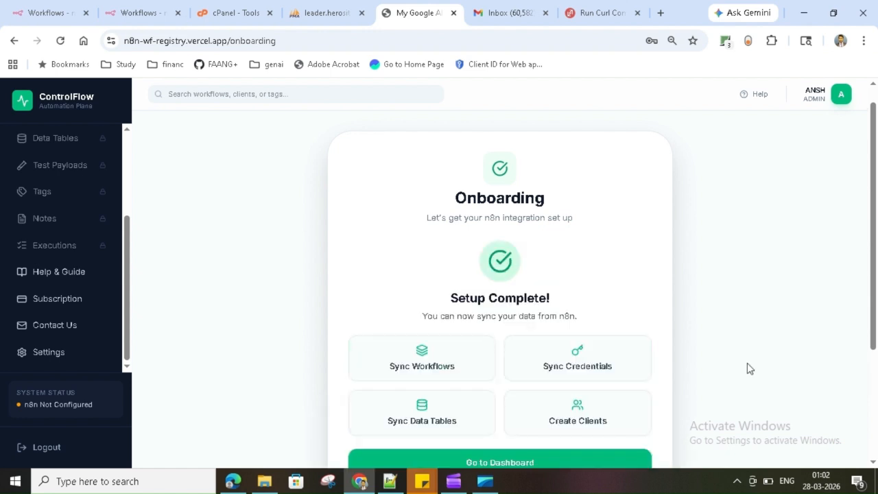
pyautogui.scroll(-3, 750, 369)
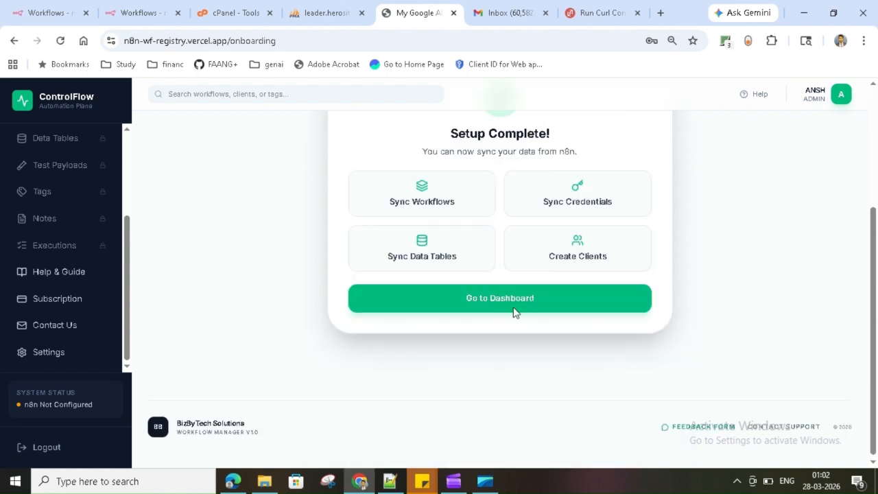
pyautogui.click(513, 310)
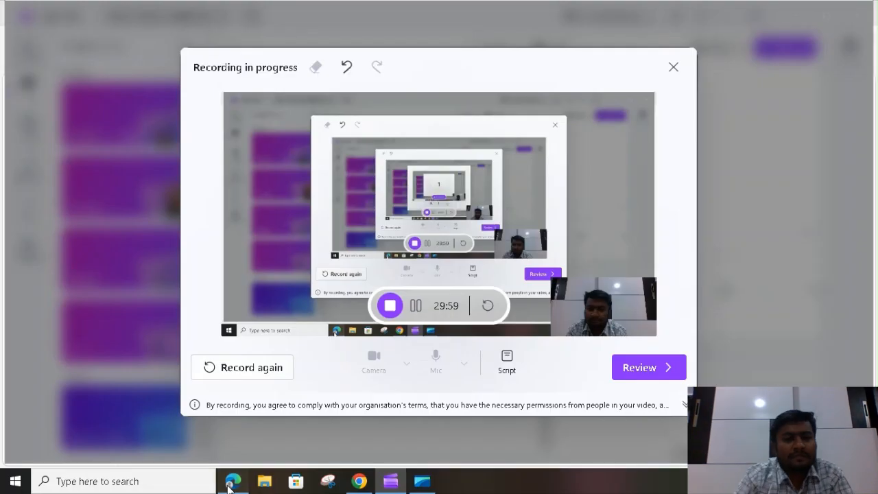
pyautogui.click(231, 483)
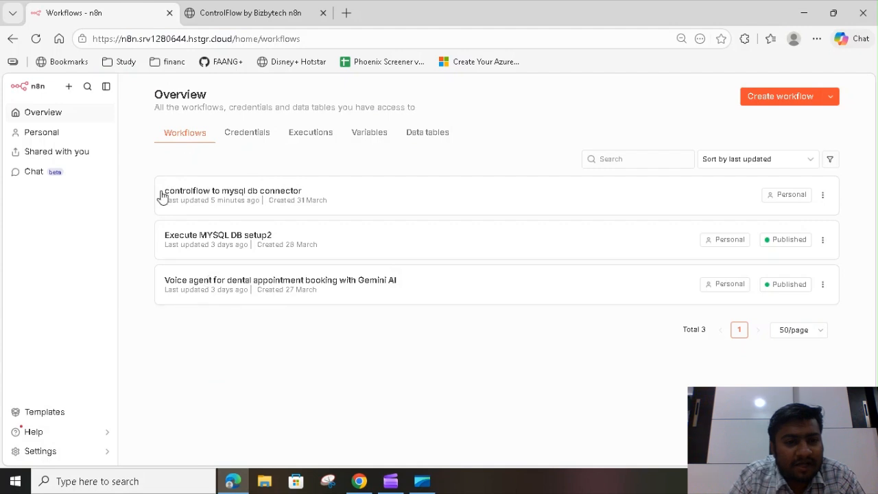
# - Sync from n8n into the Workflows Portfolio, pulling in three workflows including 'controlflow to mysql db connector'
pyautogui.click(255, 19)
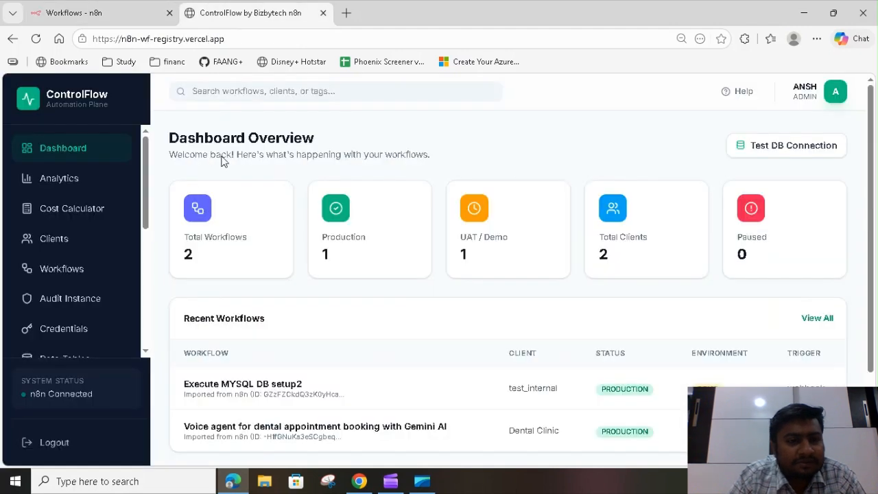
pyautogui.click(69, 270)
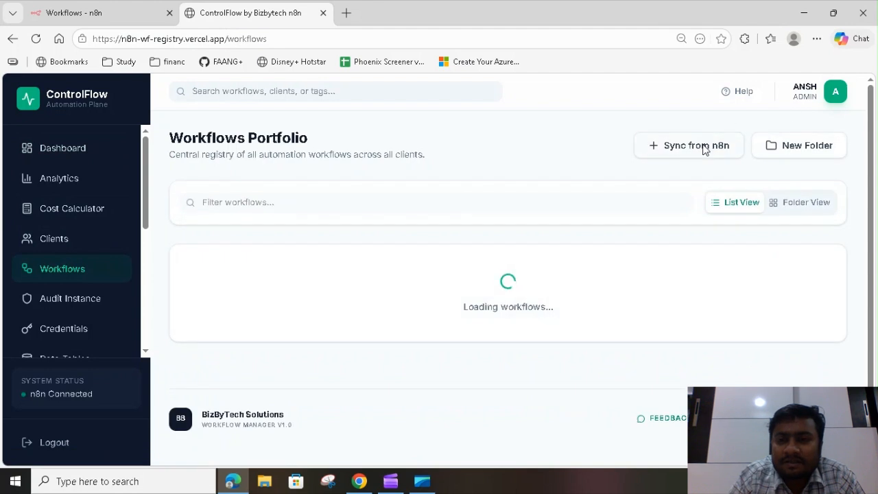
pyautogui.click(705, 148)
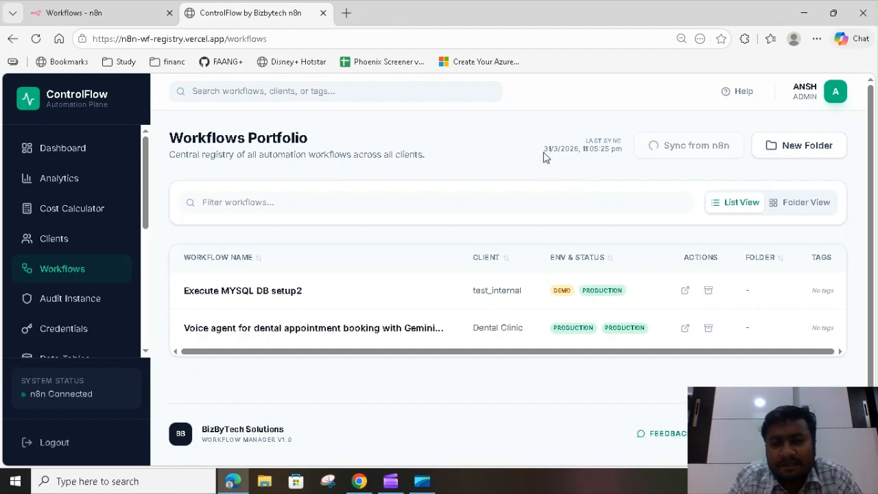
pyautogui.moveTo(547, 156); pyautogui.dragTo(613, 159)
pyautogui.click(614, 159)
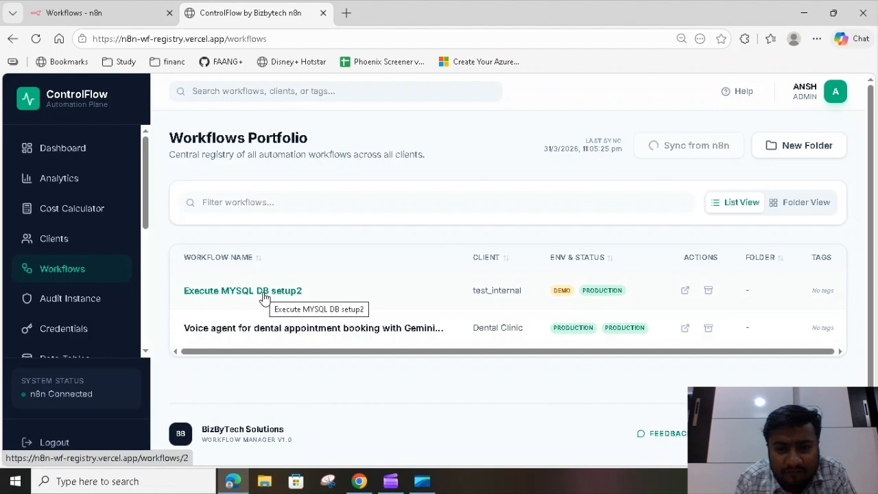
pyautogui.doubleClick(500, 288)
pyautogui.click(500, 288)
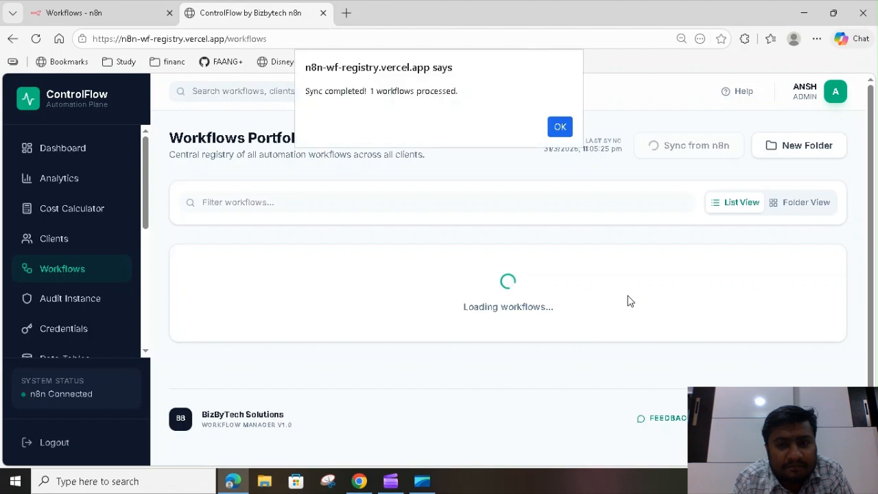
pyautogui.click(560, 127)
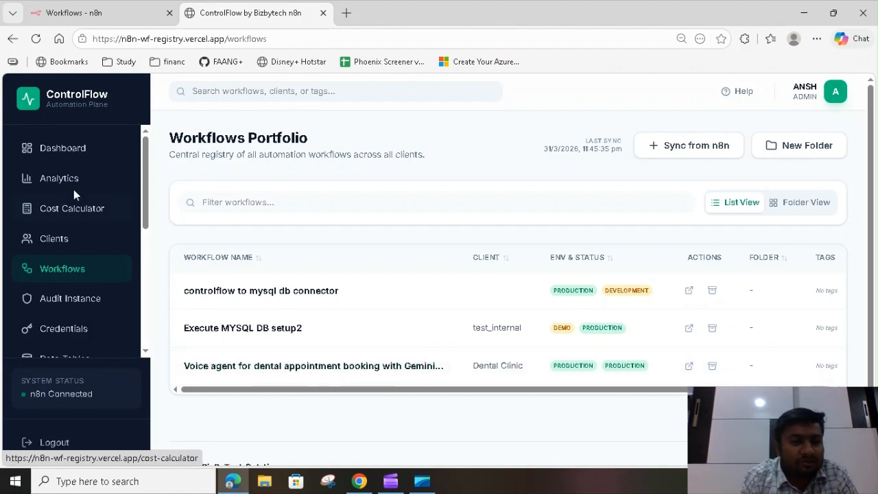
# - View the Clients page with Dental Clinic and test_internal, opening then cancelling the Add Client form
pyautogui.click(69, 239)
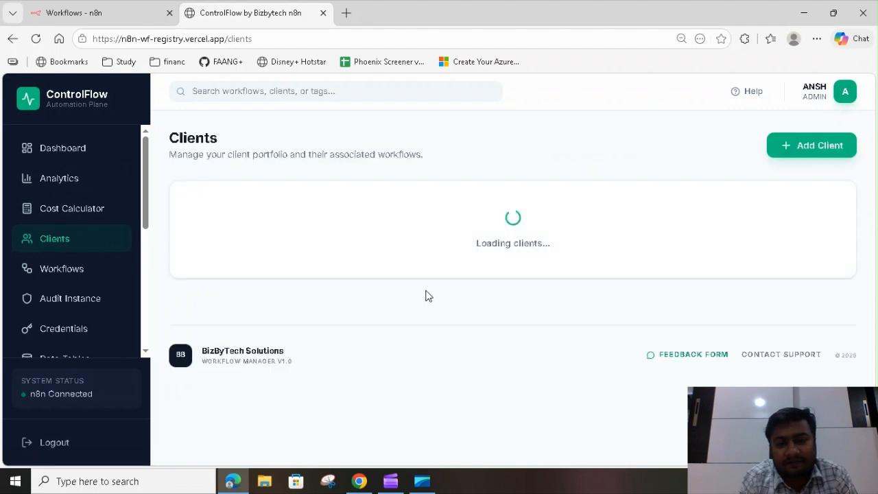
pyautogui.click(806, 145)
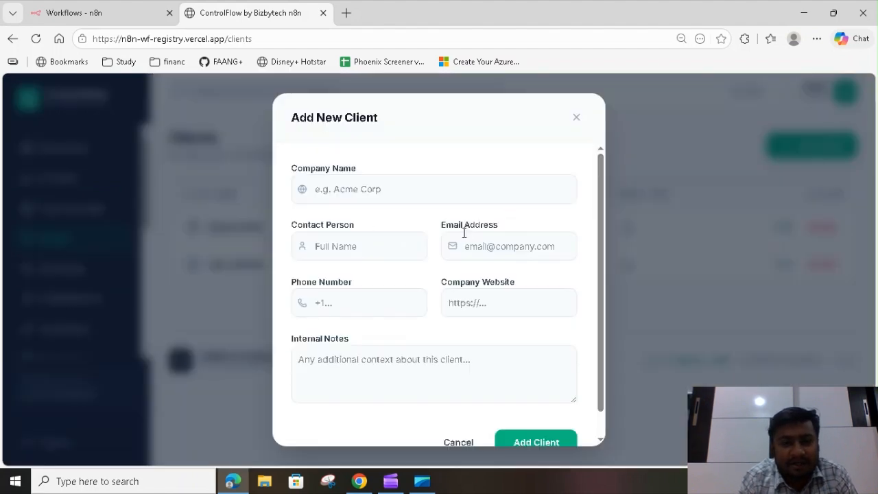
pyautogui.click(374, 196)
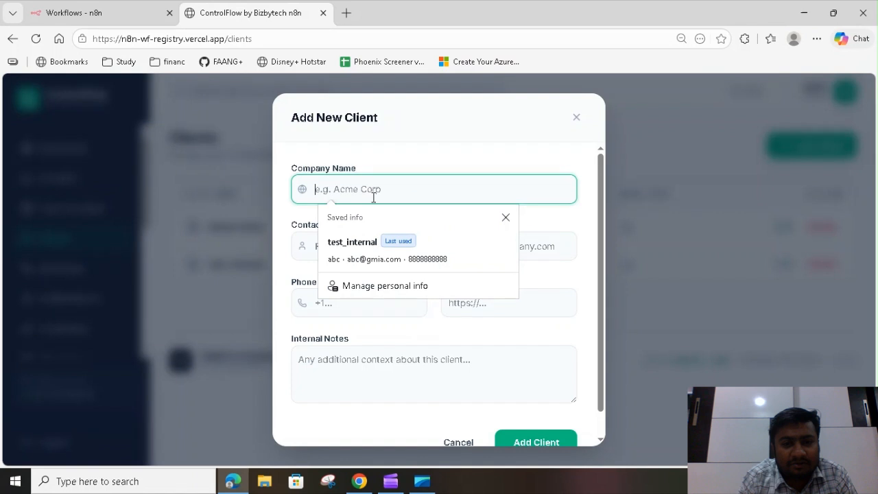
pyautogui.click(441, 376)
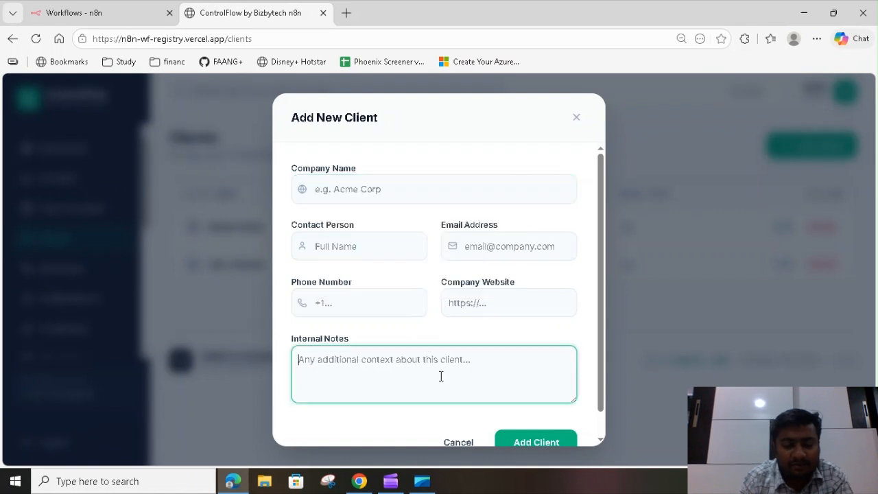
pyautogui.click(459, 441)
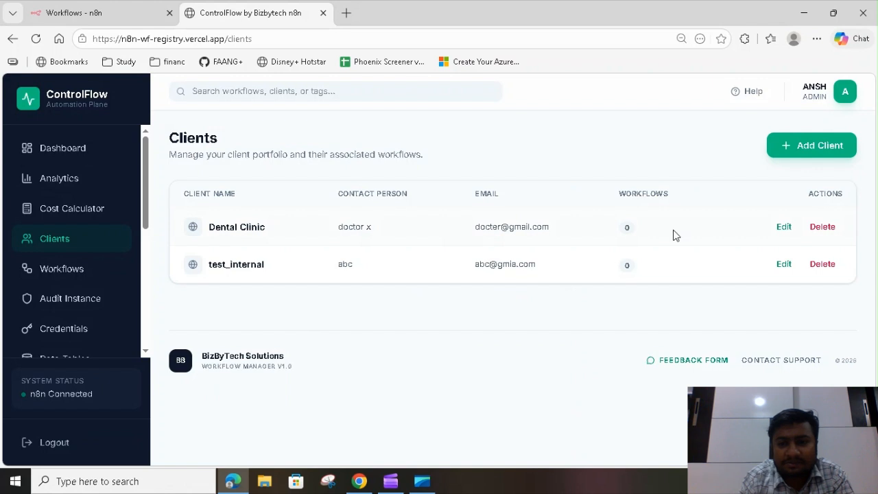
# - Open the 'Voice agent for dental appointment booking with Gemini AI' workflow from the Workflows list
pyautogui.click(55, 278)
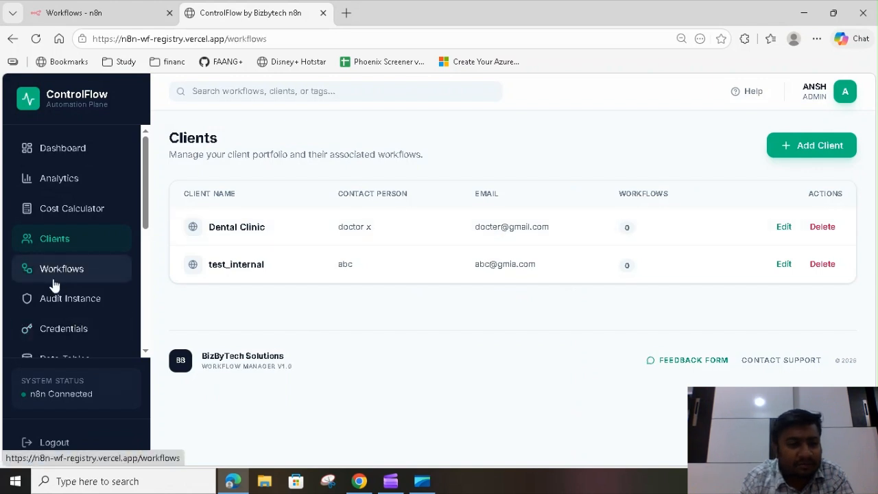
pyautogui.scroll(-1, 361, 340)
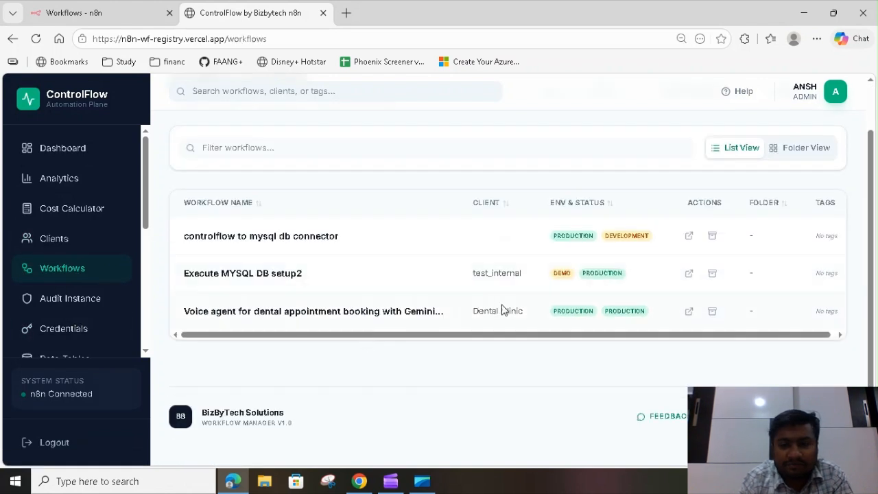
pyautogui.click(358, 314)
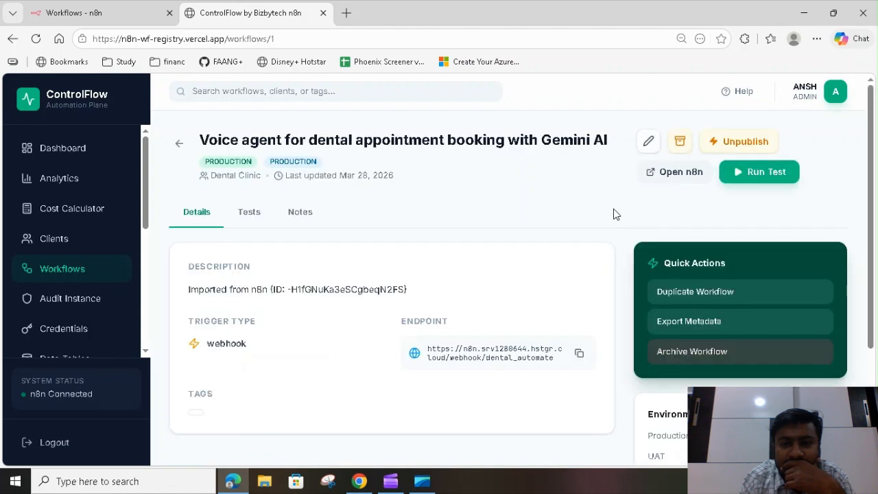
pyautogui.click(650, 144)
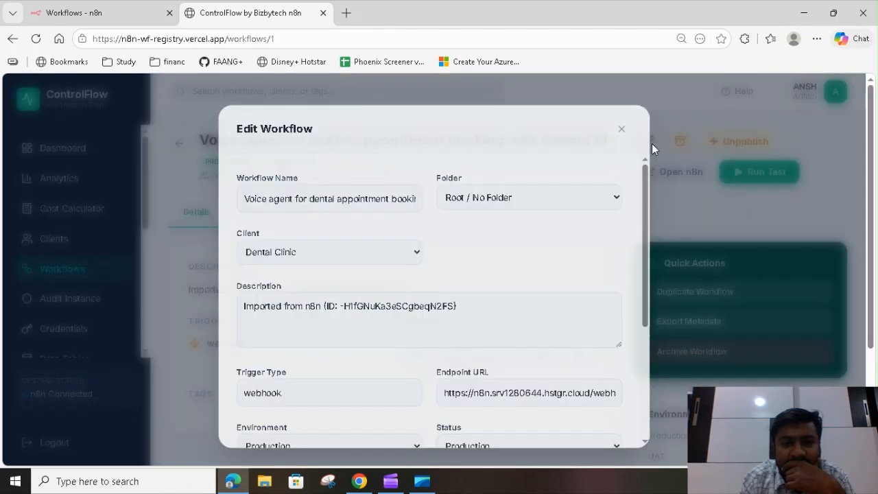
pyautogui.click(293, 189)
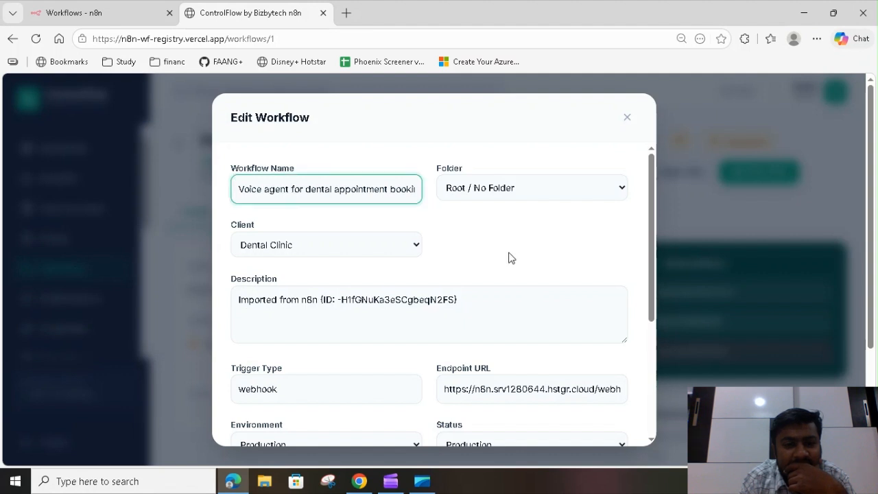
pyautogui.click(416, 246)
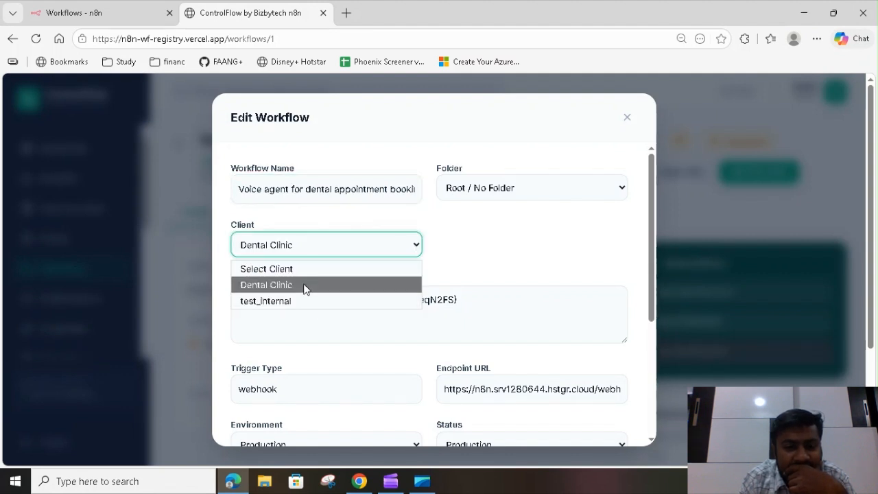
pyautogui.click(305, 285)
pyautogui.click(528, 244)
pyautogui.scroll(-1, 529, 245)
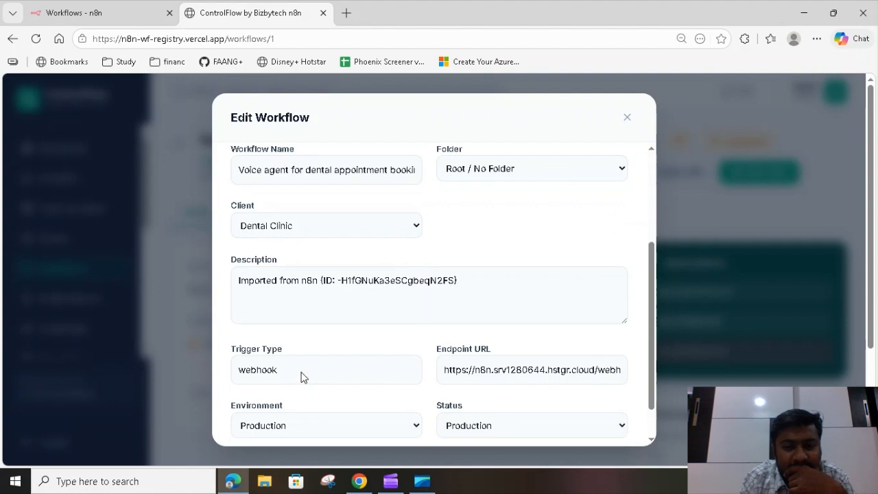
pyautogui.scroll(-3, 514, 372)
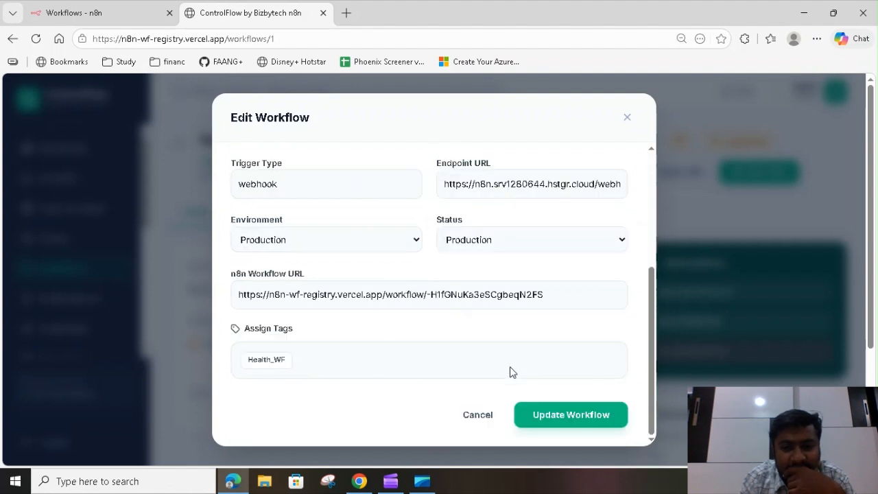
pyautogui.click(529, 179)
pyautogui.press('End')
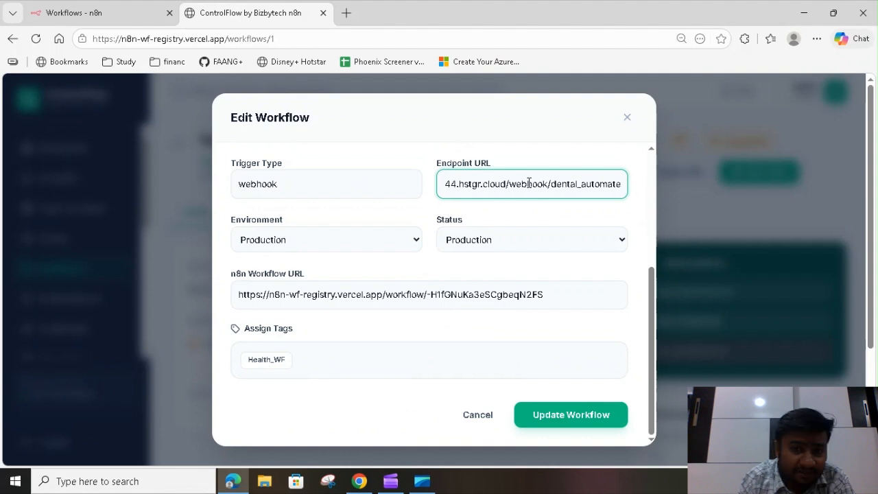
pyautogui.press('Home')
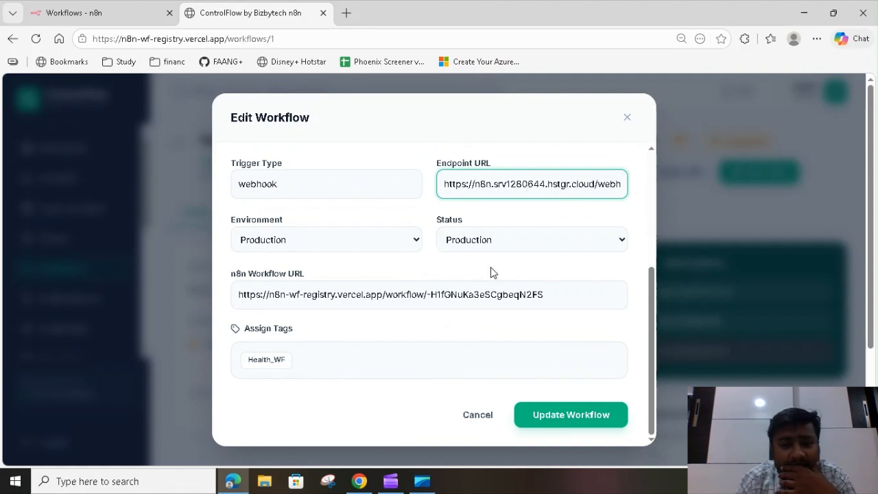
pyautogui.click(480, 293)
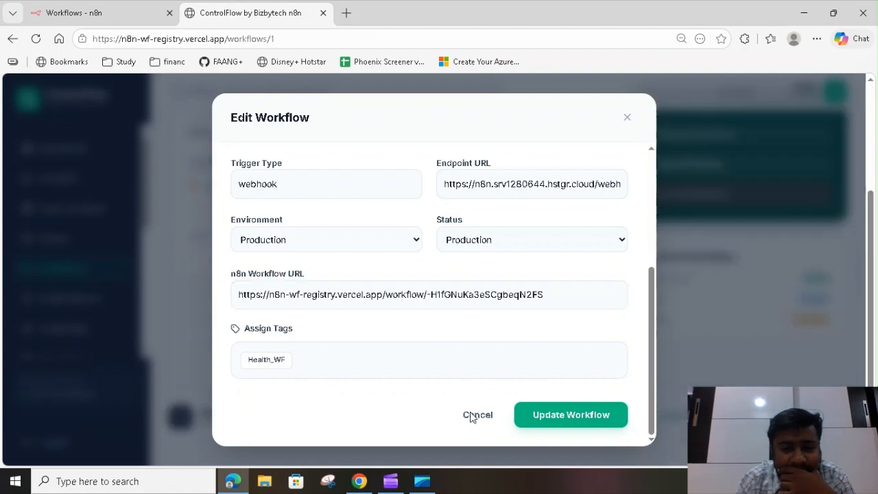
pyautogui.click(467, 418)
# - On the dental workflow's Tests tab, begin a new payload beside testflow and basic scenario
pyautogui.scroll(2, 470, 238)
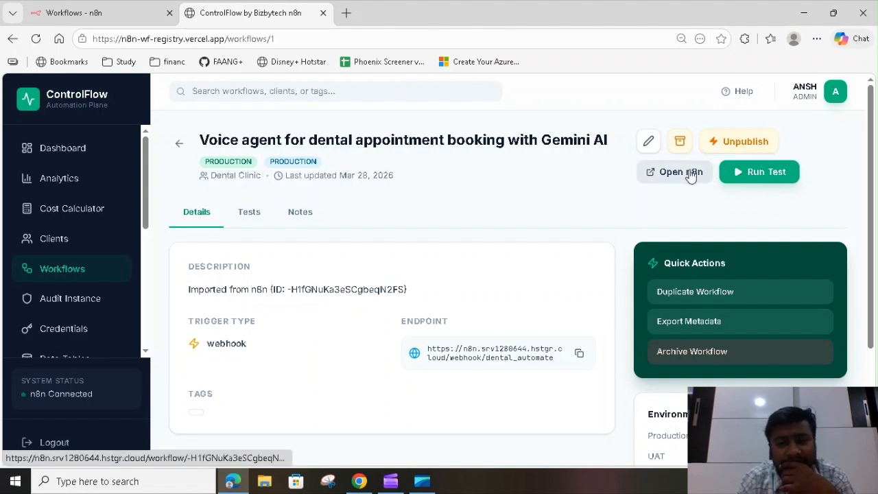
pyautogui.scroll(-1, 423, 266)
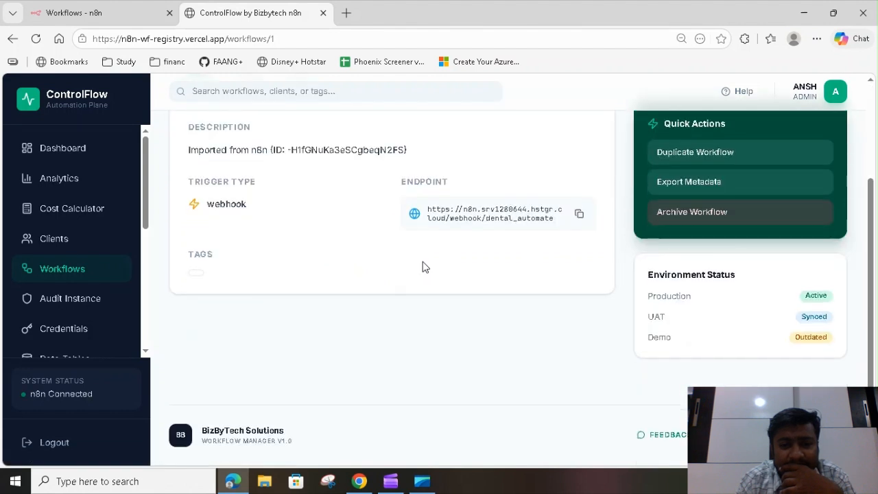
pyautogui.scroll(-1, 422, 266)
pyautogui.scroll(3, 421, 264)
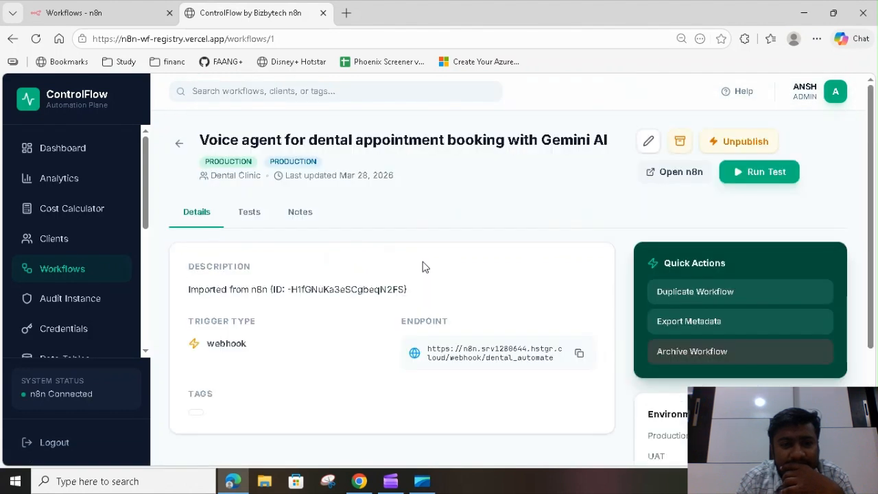
pyautogui.click(248, 214)
pyautogui.click(313, 211)
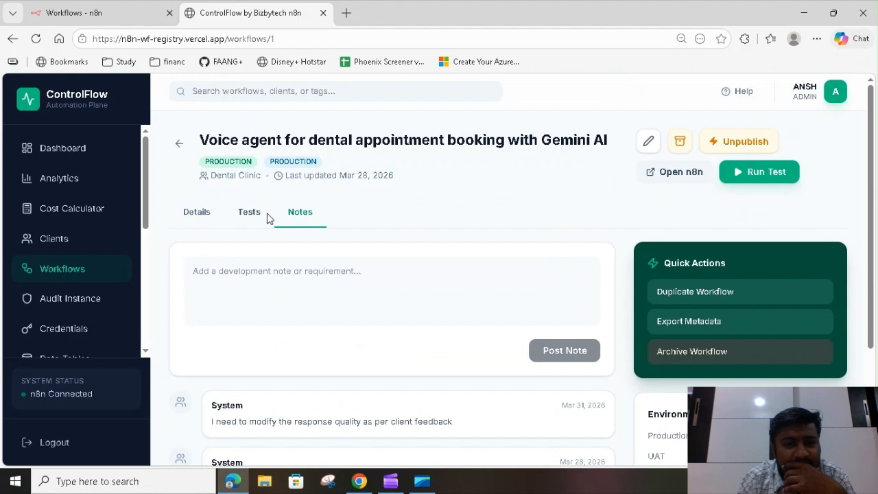
pyautogui.click(267, 216)
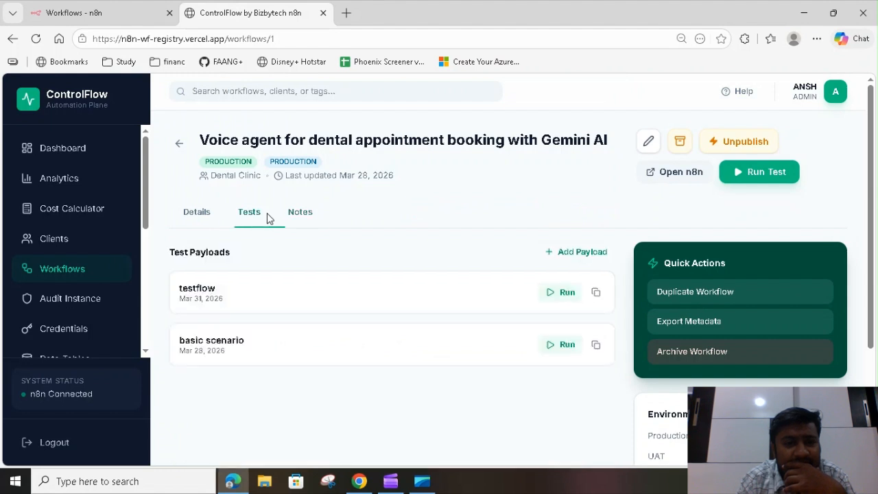
pyautogui.click(583, 252)
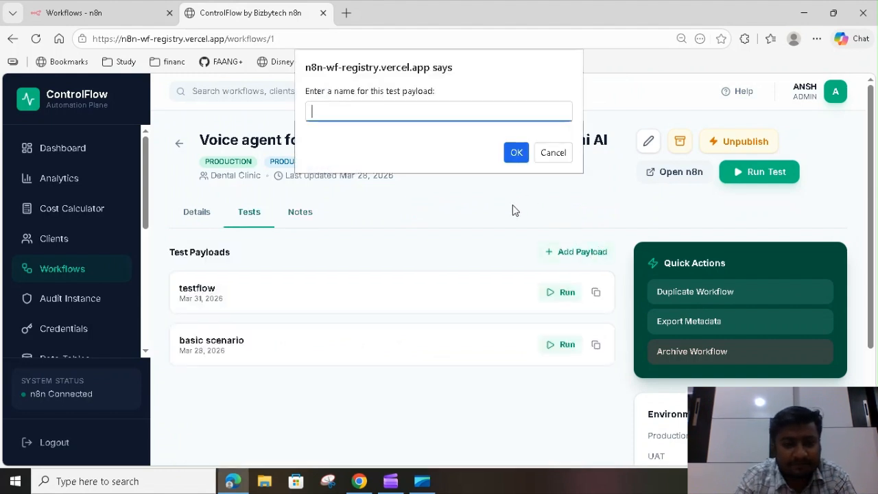
# - Name the new test payload 'negetive scenario' and confirm it
pyautogui.write('bad scn')
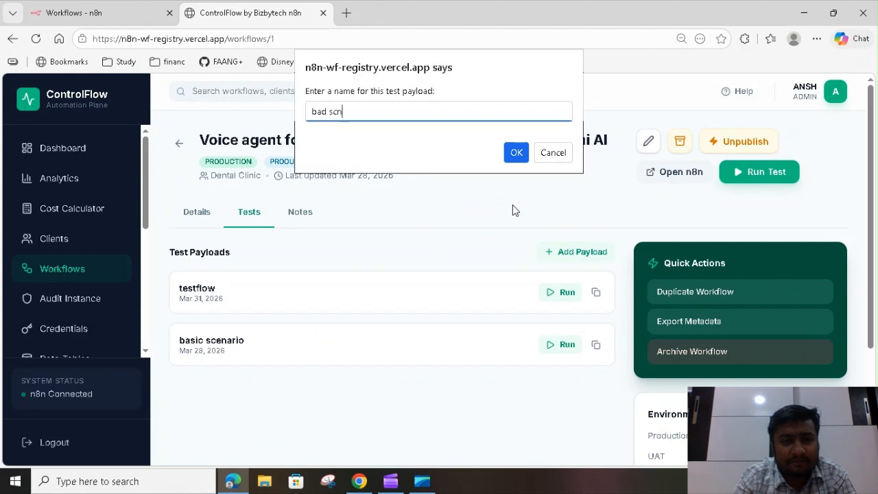
pyautogui.press('BackSpace')
pyautogui.press('BackSpace')
pyautogui.press('BackSpace')
pyautogui.press('BackSpace')
pyautogui.press('BackSpace')
pyautogui.press('BackSpace')
pyautogui.press('BackSpace')
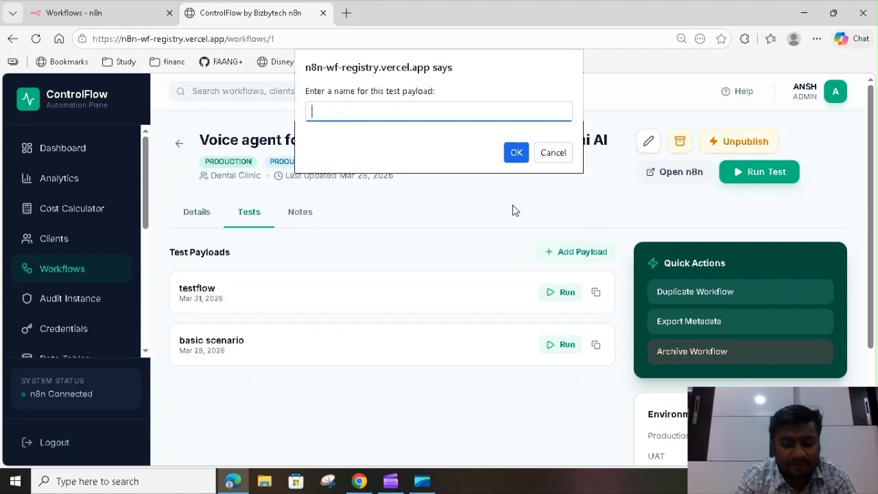
pyautogui.write('neget')
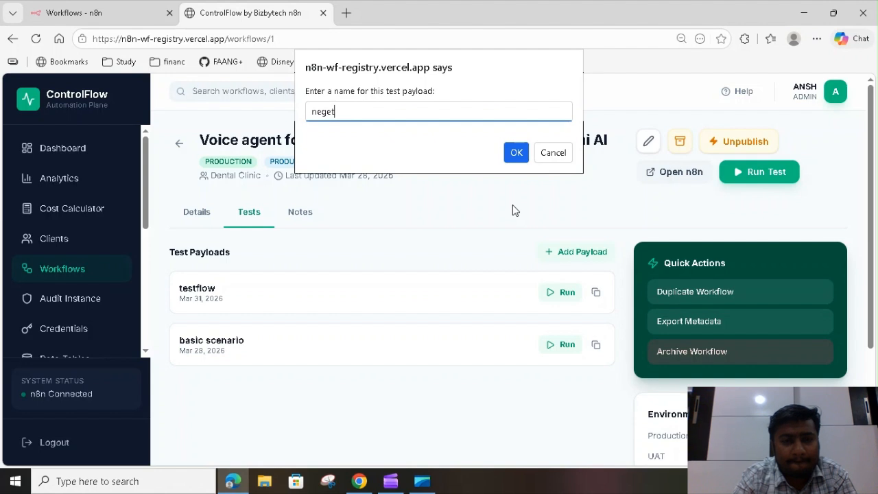
pyautogui.write('ive scenario')
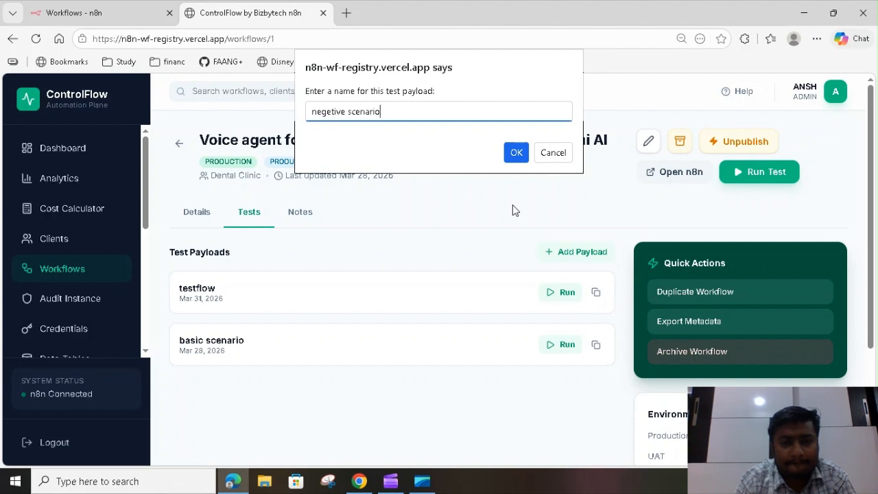
pyautogui.click(516, 153)
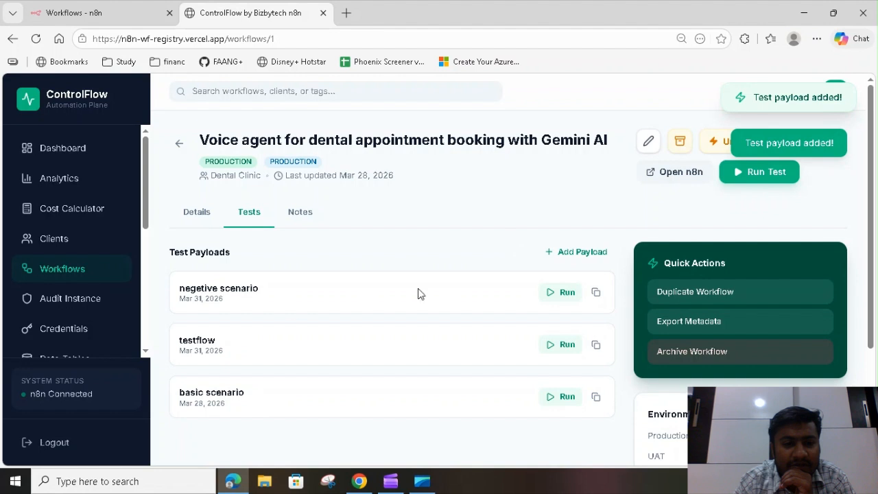
pyautogui.click(559, 292)
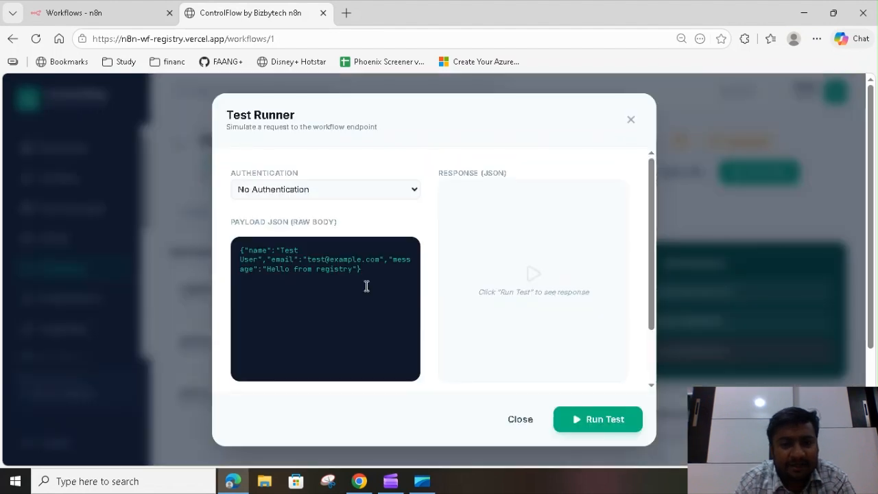
pyautogui.click(307, 190)
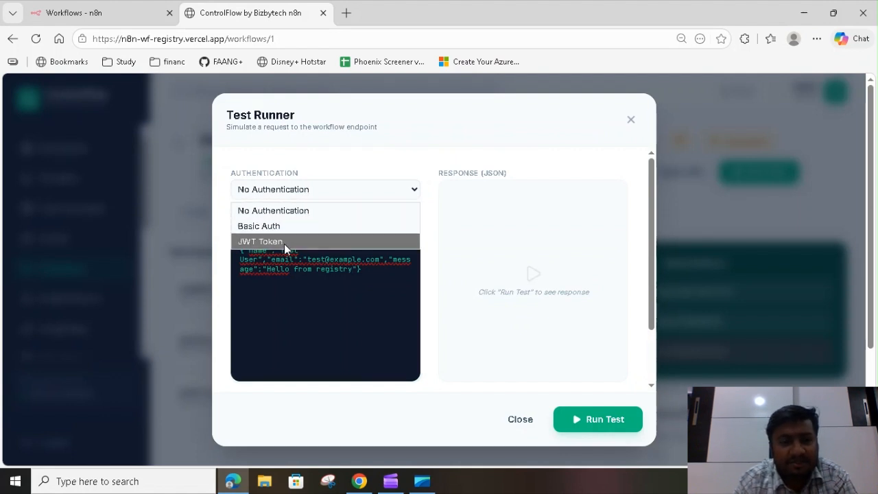
pyautogui.click(364, 173)
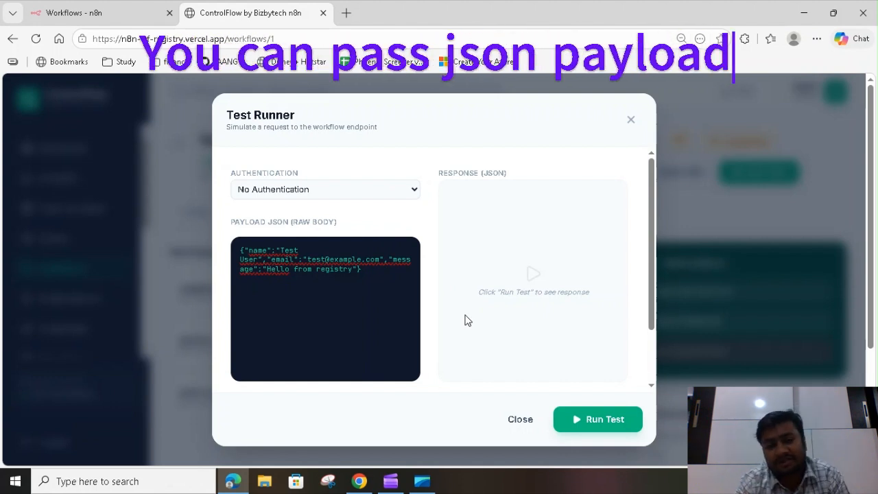
pyautogui.scroll(-1, 465, 321)
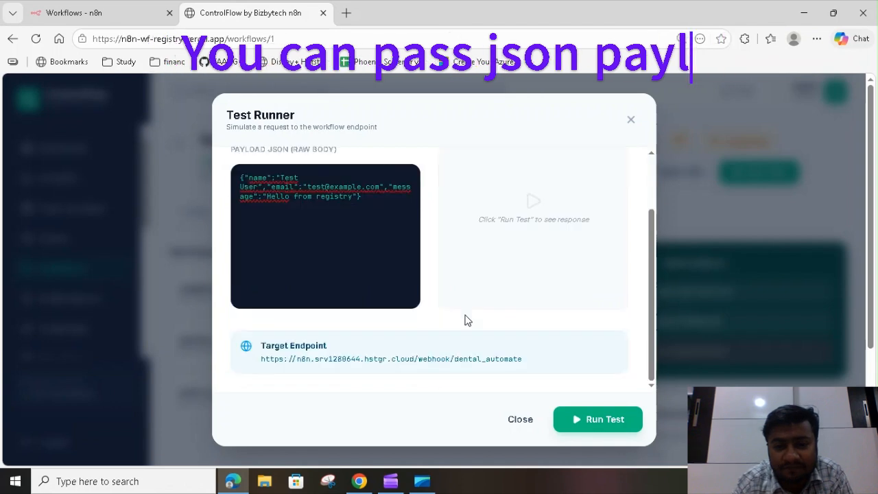
pyautogui.click(519, 420)
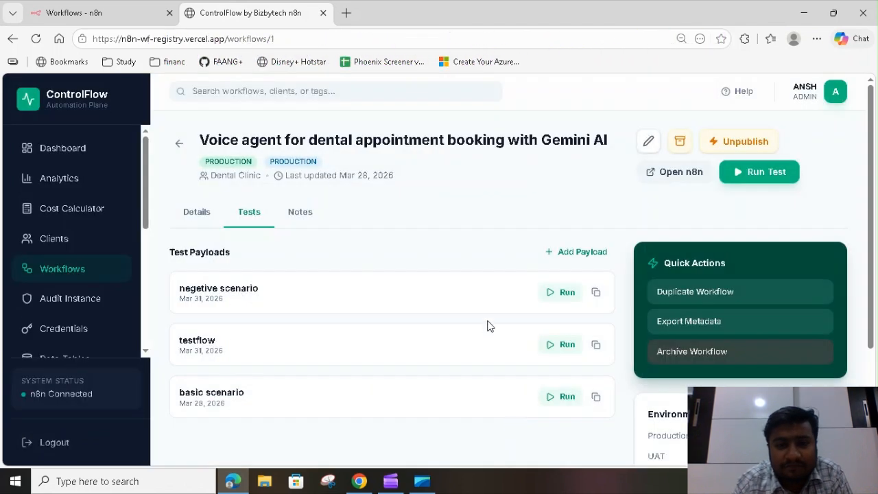
# - Show the Notes tab with the two System development notes dated Mar 31 and Mar 28, 2026
pyautogui.click(299, 213)
pyautogui.scroll(-2, 299, 289)
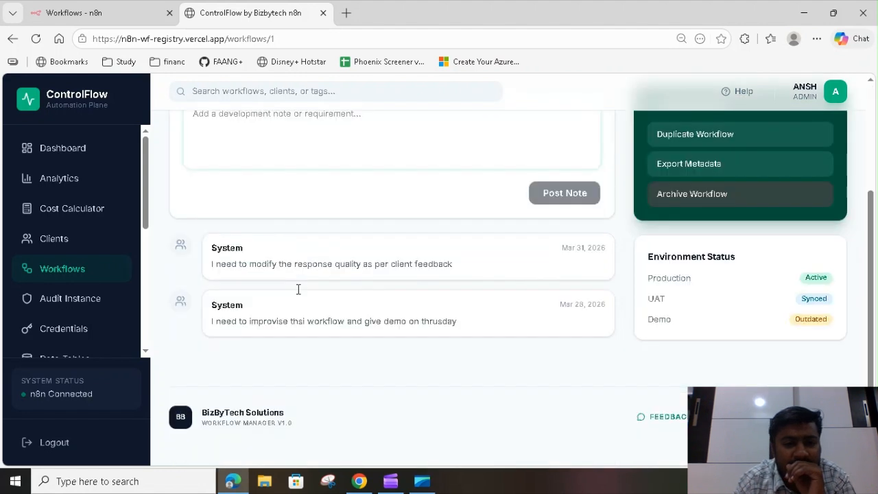
pyautogui.moveTo(214, 277); pyautogui.dragTo(460, 282)
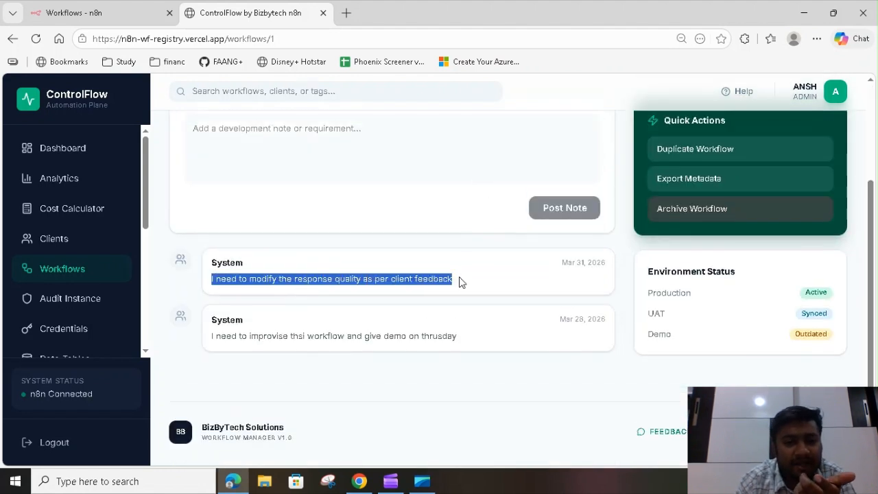
pyautogui.click(461, 282)
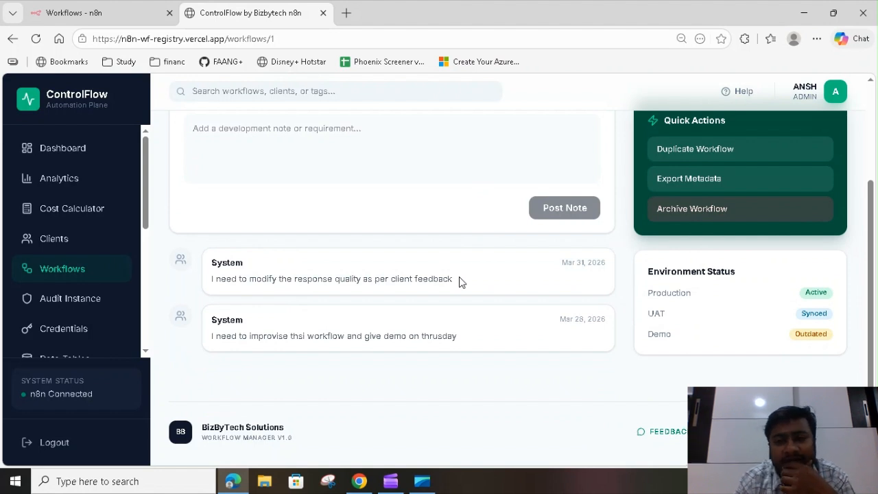
pyautogui.scroll(2, 460, 282)
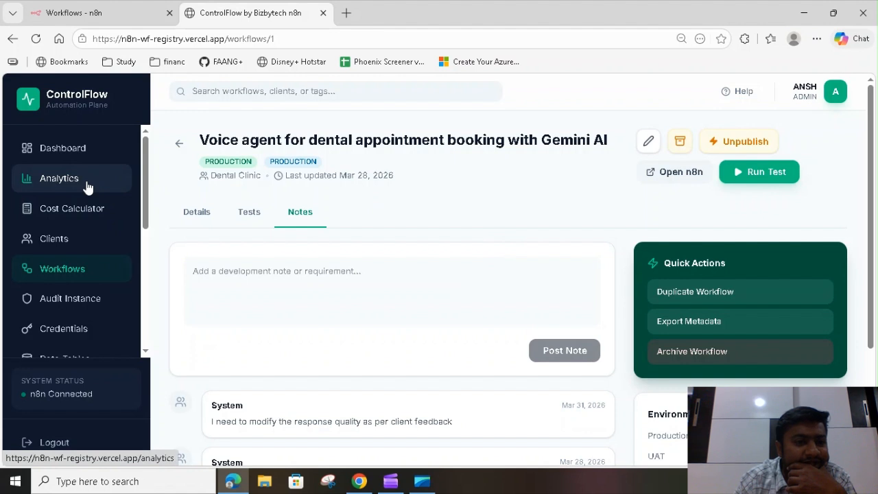
# - In the Cost Calculator, expand the Voice agent workflow's Cost Components and Simulation & Billing panels
pyautogui.click(85, 216)
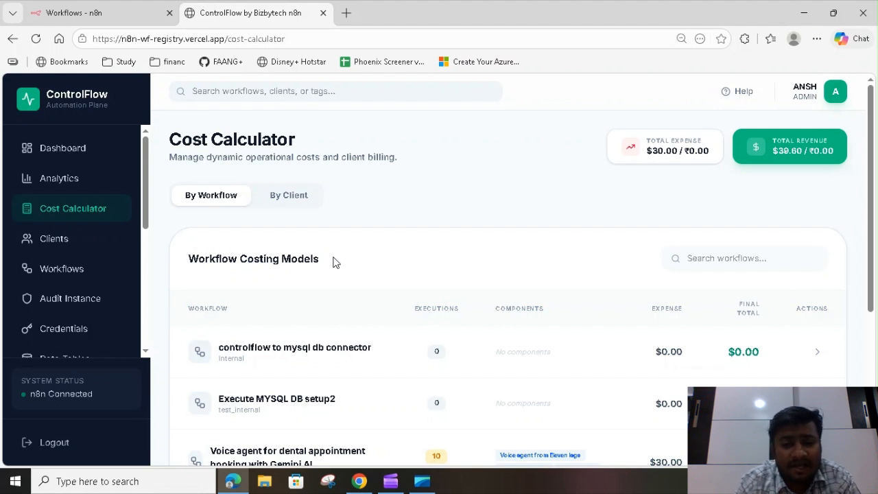
pyautogui.scroll(-3, 335, 263)
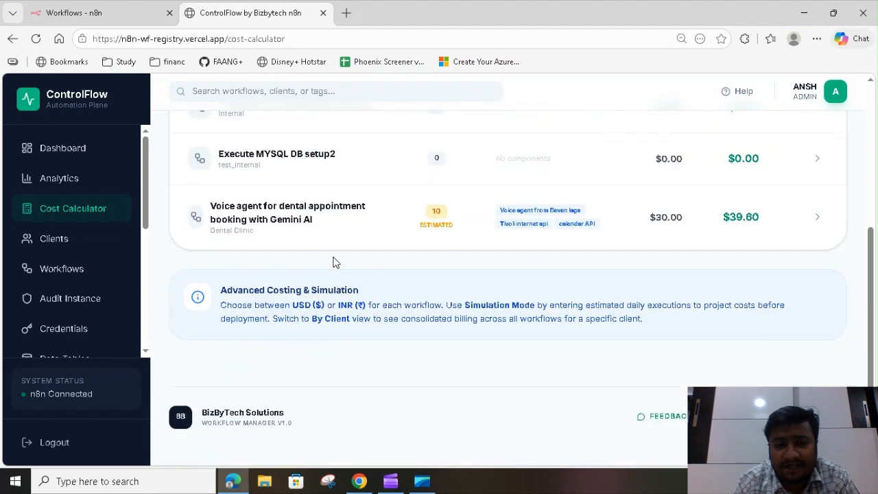
pyautogui.click(808, 218)
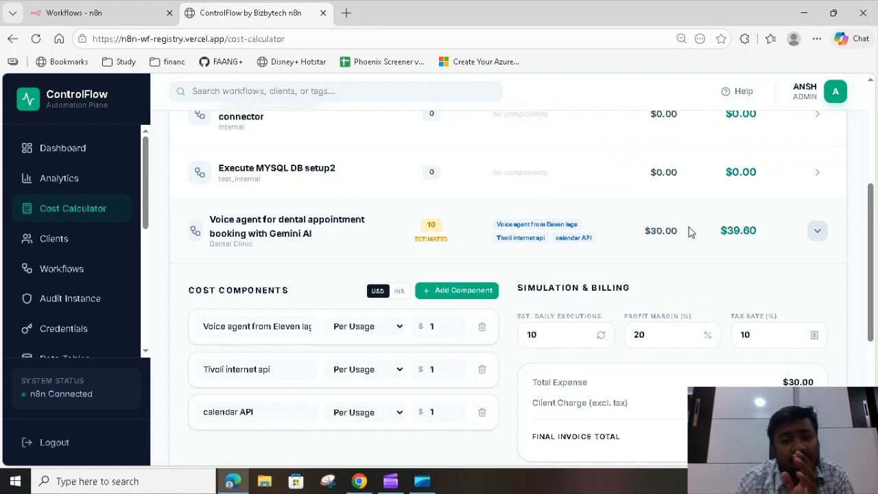
# - Review the voice agent's Per Usage billing types and $1 component costs, leaving them unchanged
pyautogui.scroll(-4, 689, 232)
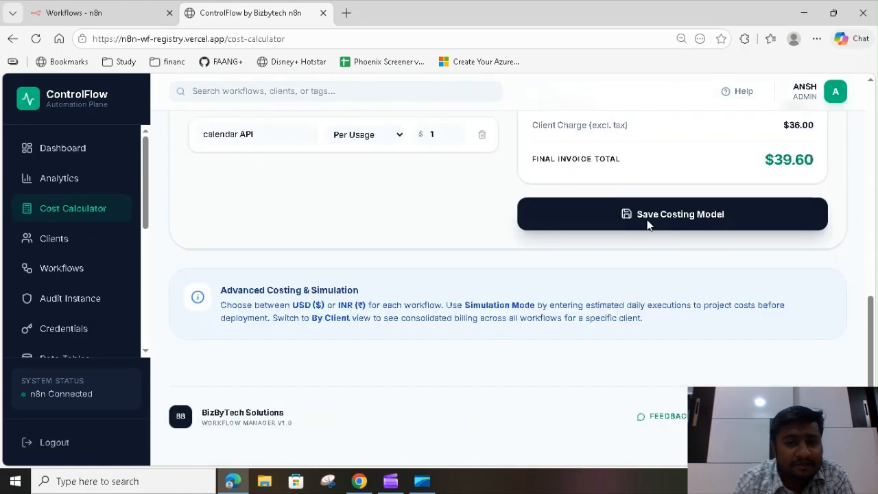
pyautogui.scroll(3, 478, 177)
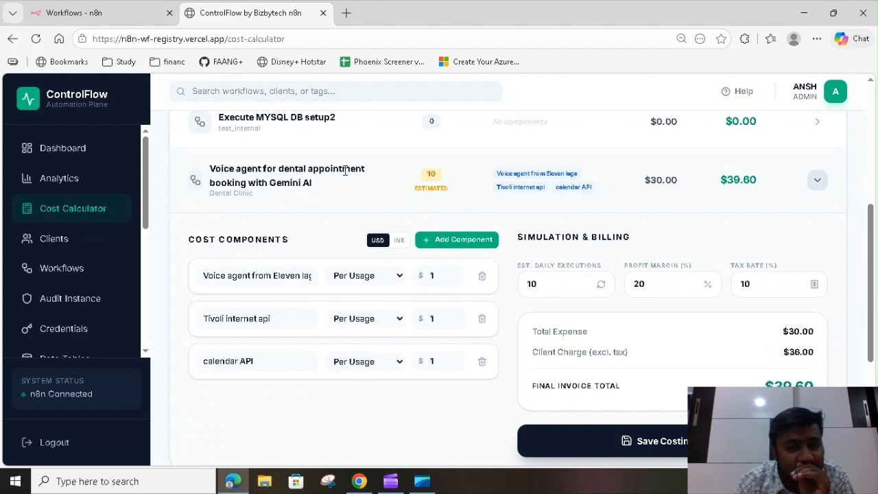
pyautogui.click(373, 281)
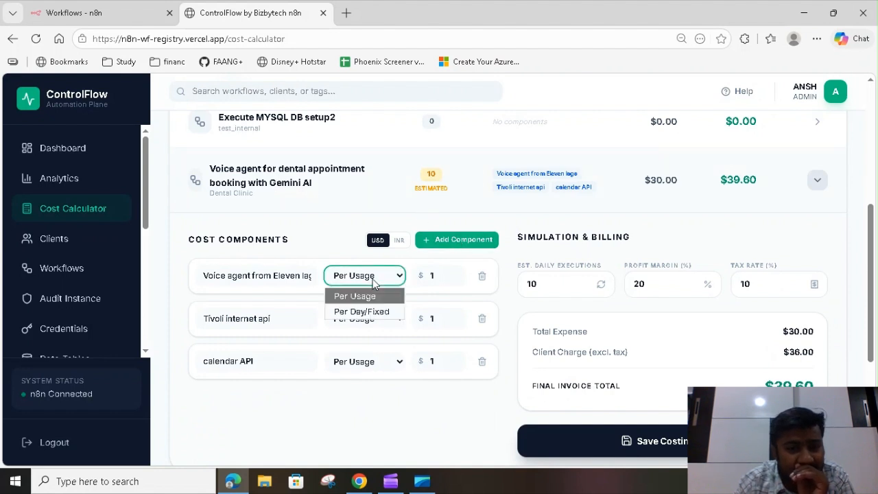
pyautogui.click(290, 277)
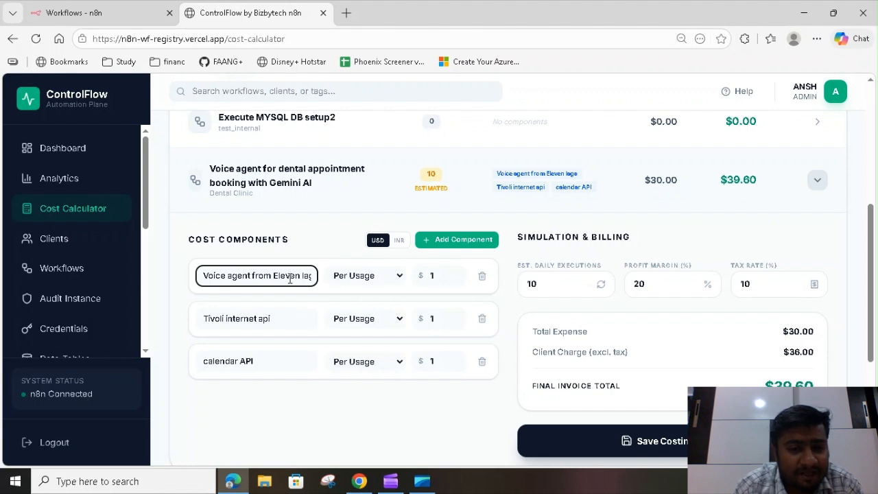
pyautogui.click(355, 280)
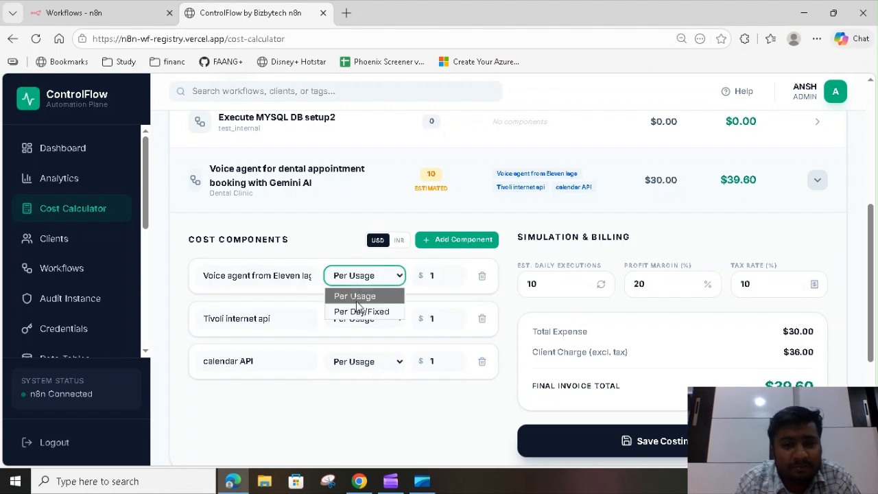
pyautogui.click(365, 275)
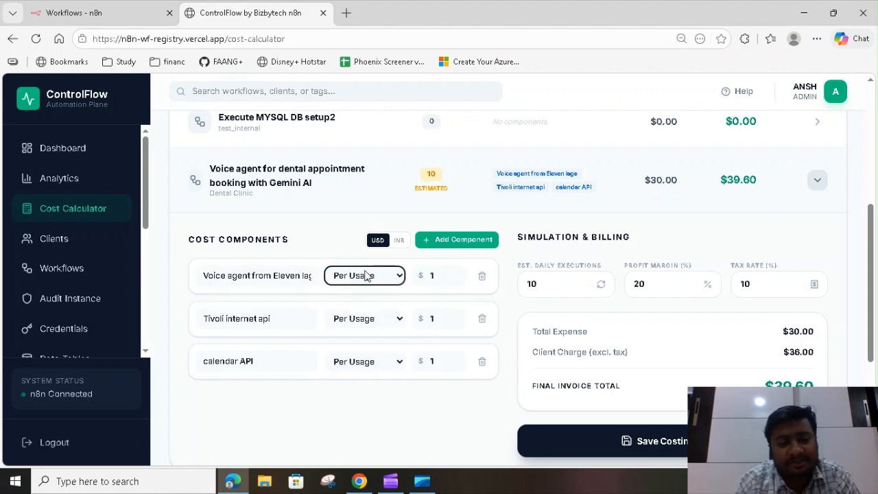
pyautogui.click(450, 270)
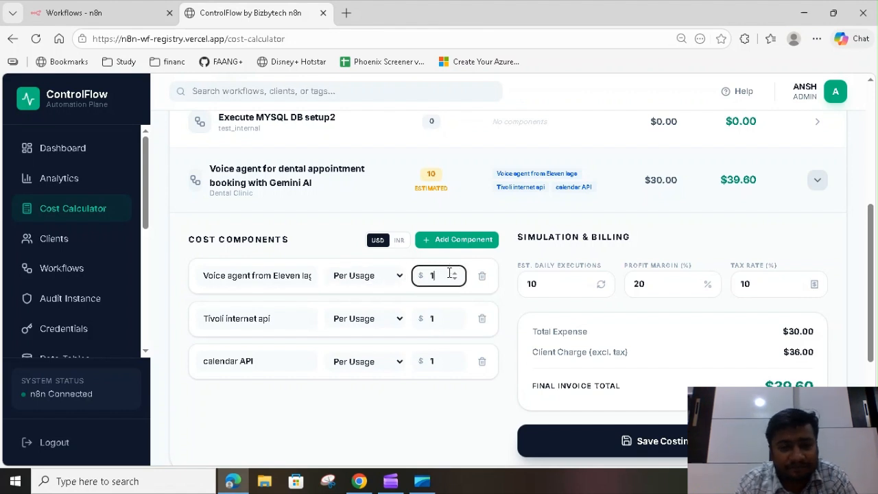
pyautogui.click(444, 360)
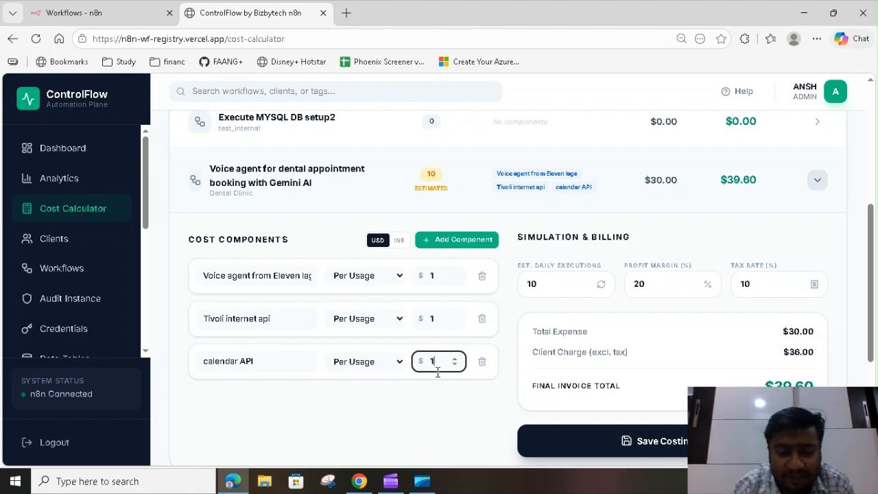
# - Check daily executions, 20% margin, 10% tax and $39.60 total, then view billing By Client
pyautogui.click(556, 287)
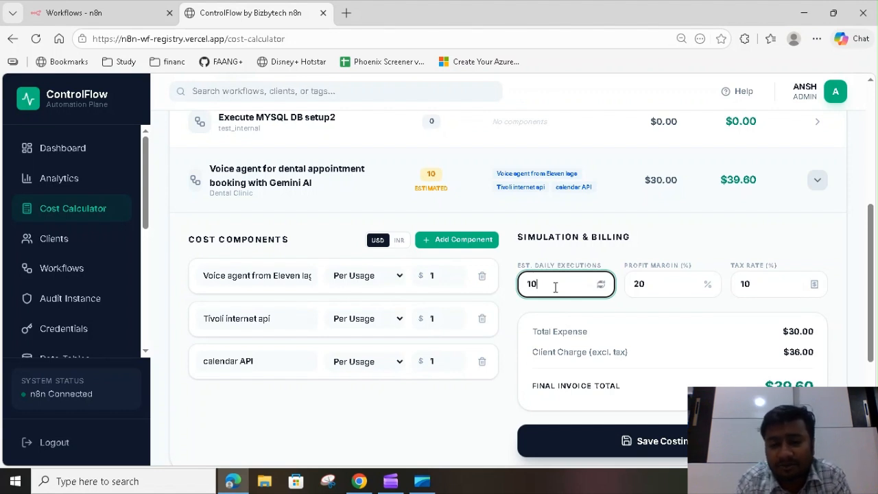
pyautogui.click(640, 283)
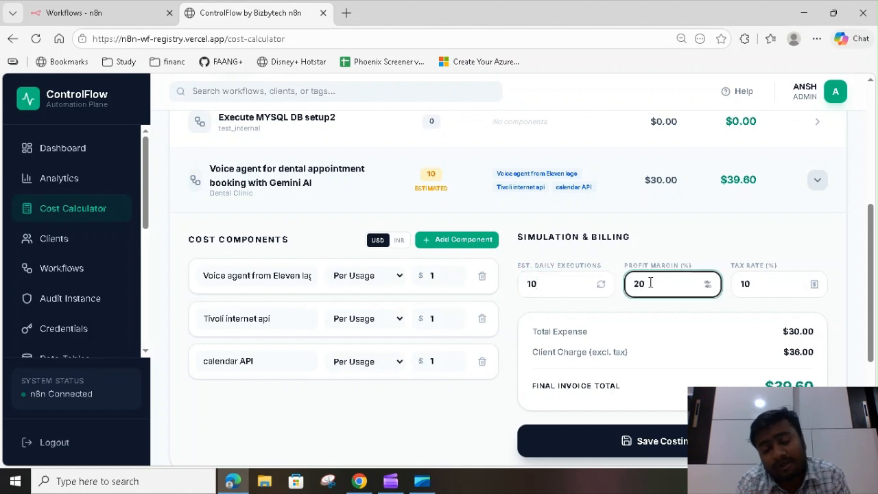
pyautogui.click(749, 282)
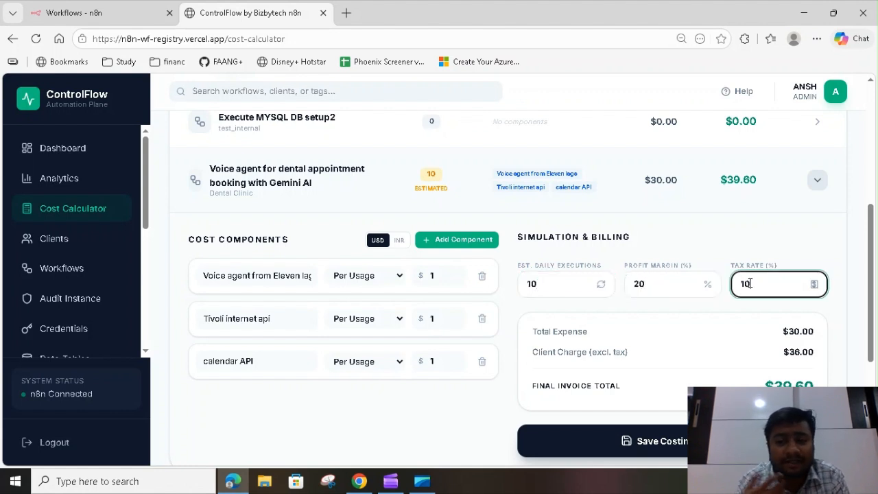
pyautogui.click(812, 255)
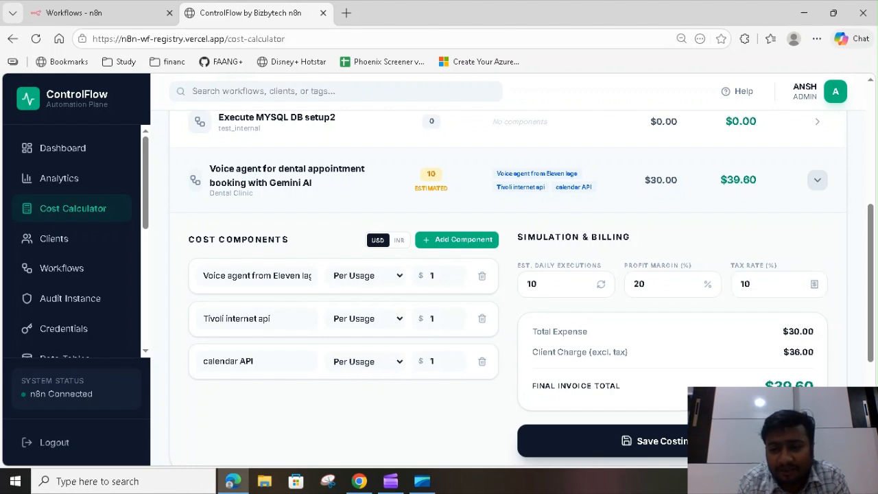
pyautogui.moveTo(774, 384); pyautogui.dragTo(782, 384)
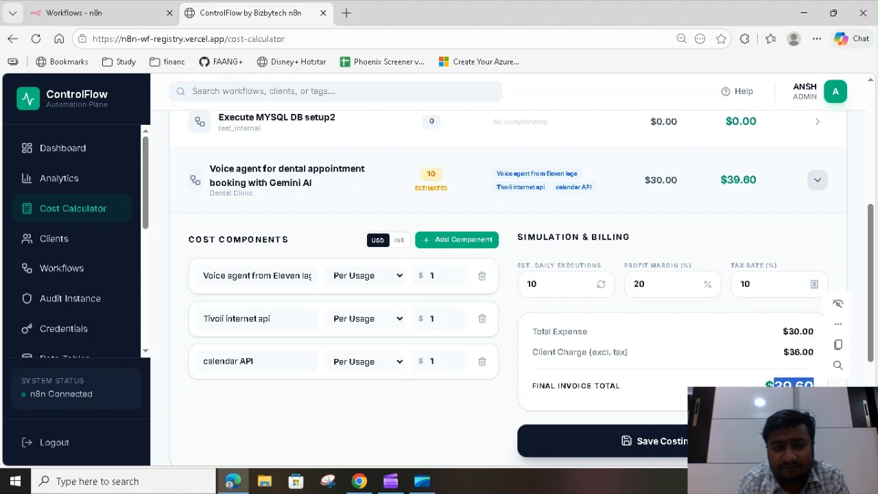
pyautogui.scroll(5, 508, 288)
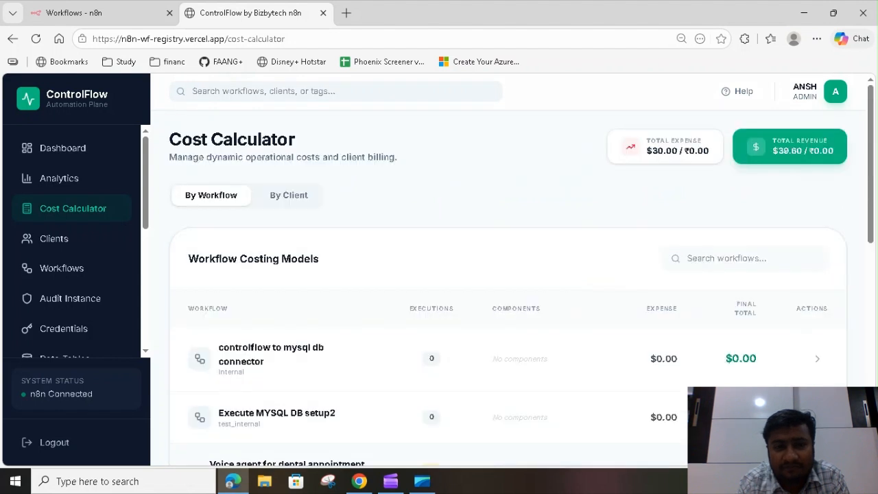
pyautogui.click(299, 196)
# - Return to the By Workflow list and collapse the Voice agent's cost breakdown
pyautogui.scroll(-2, 770, 347)
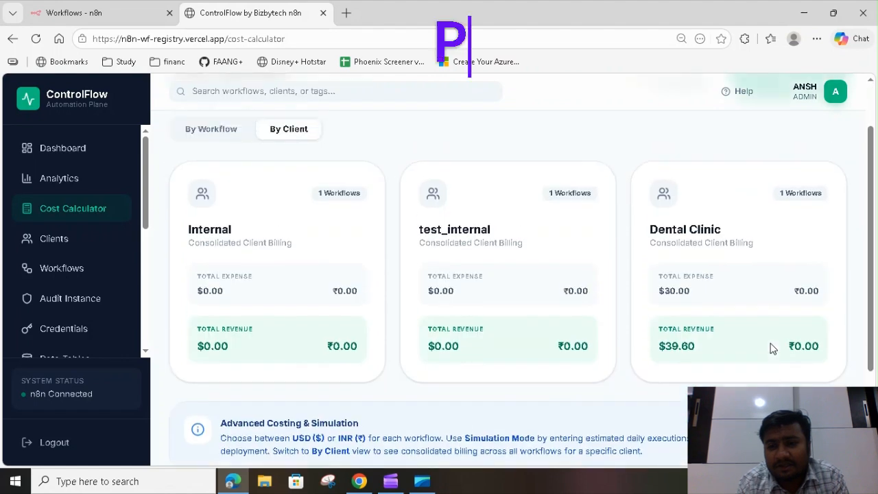
pyautogui.scroll(1, 734, 254)
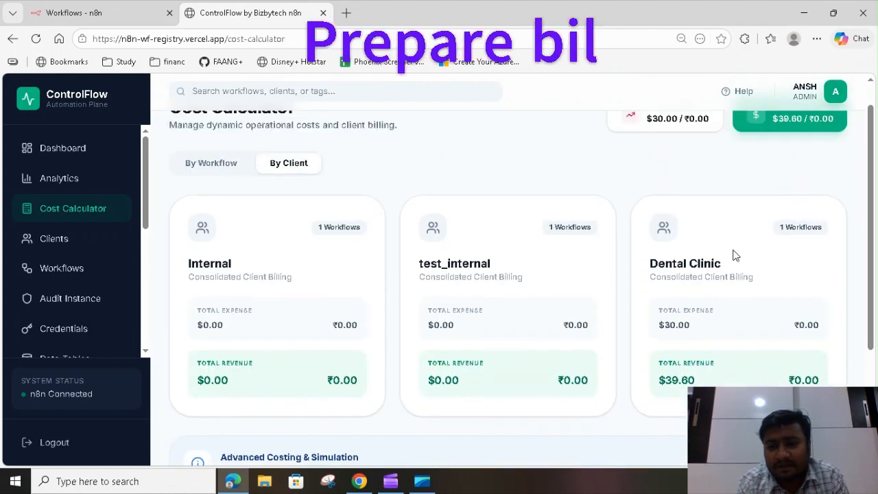
pyautogui.click(224, 163)
pyautogui.scroll(-5, 472, 237)
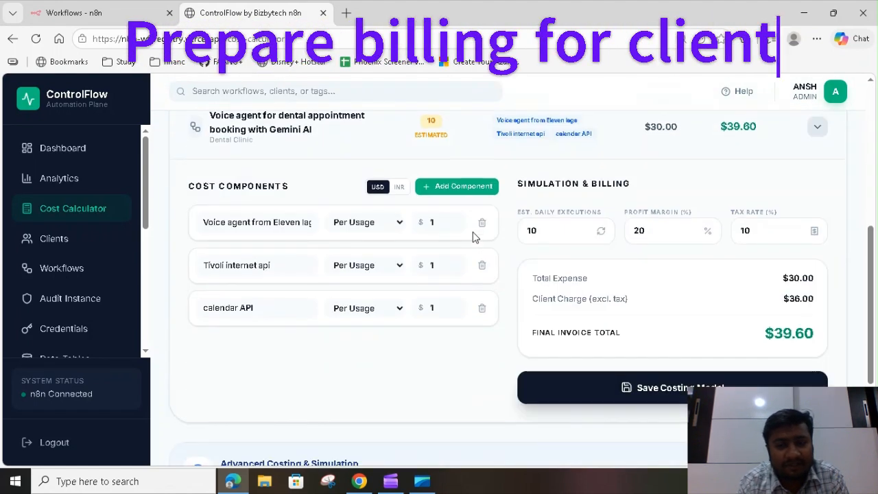
pyautogui.click(817, 127)
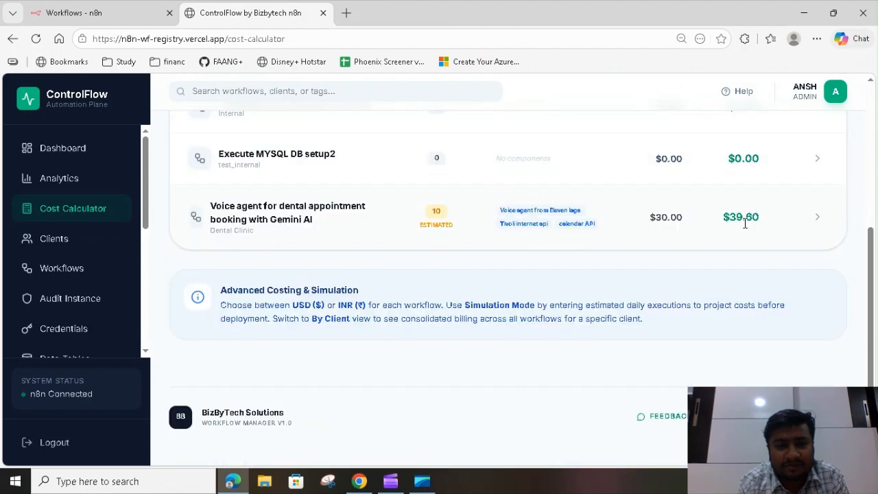
# - Switch back to the By Client view showing each client's consolidated billing cards
pyautogui.scroll(4, 715, 227)
pyautogui.scroll(-1, 561, 319)
pyautogui.scroll(-3, 560, 318)
pyautogui.scroll(4, 558, 317)
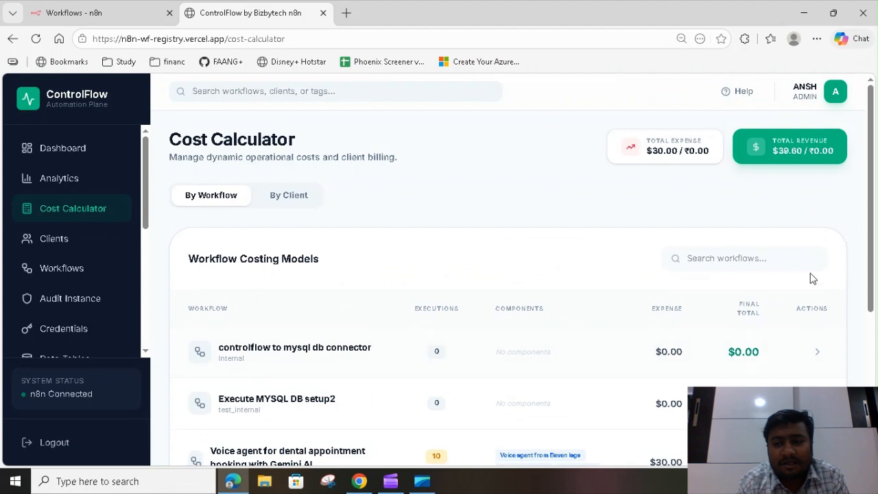
pyautogui.moveTo(871, 235); pyautogui.dragTo(876, 298)
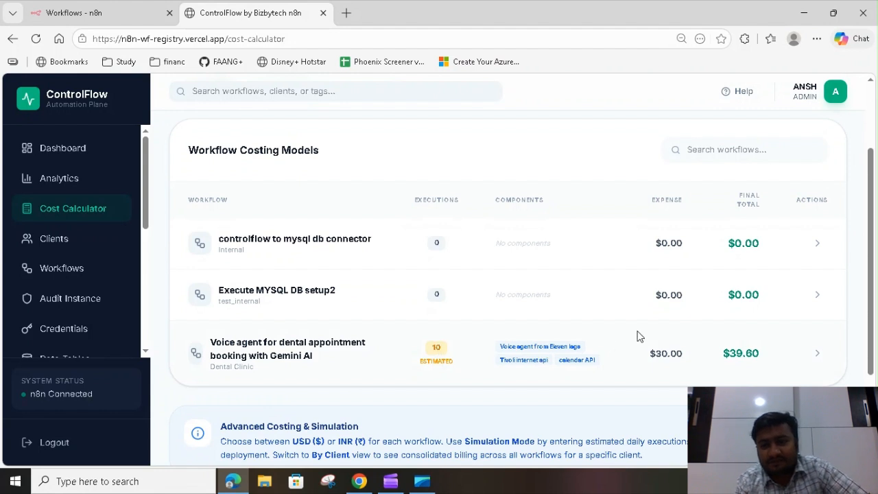
pyautogui.scroll(2, 750, 287)
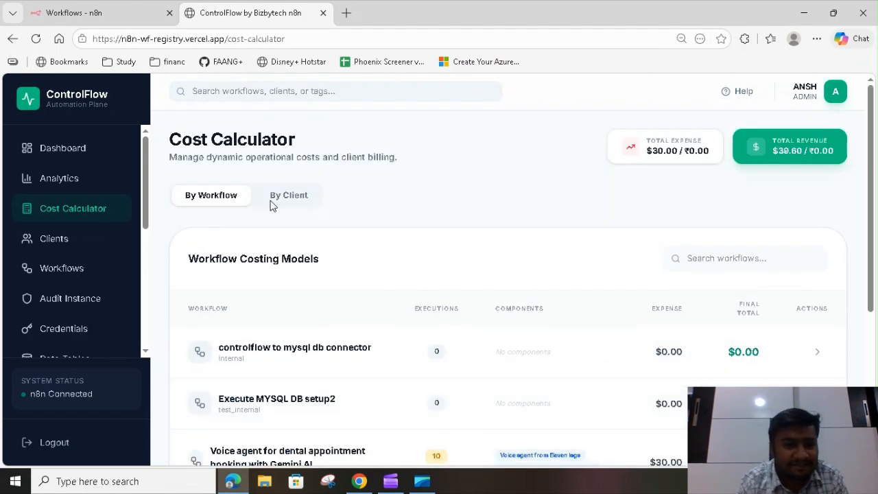
pyautogui.click(307, 193)
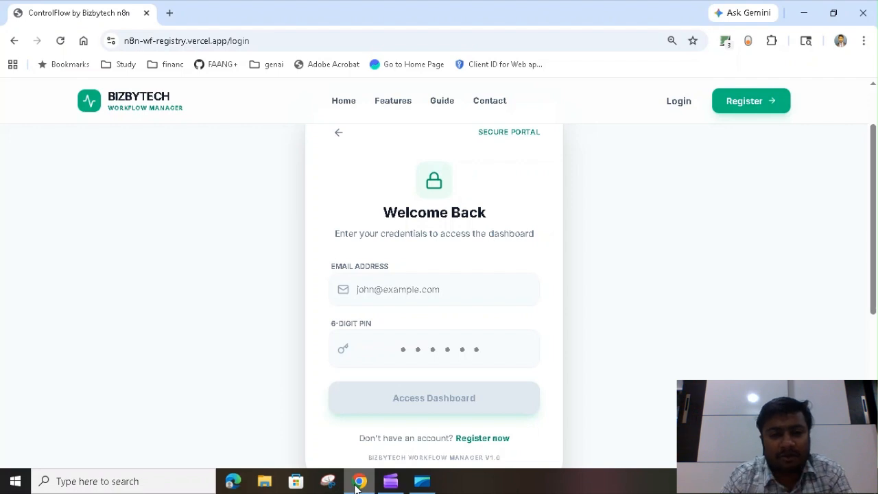
# - Sign back in to ControlFlow with the account e-mail and 6-digit PIN
pyautogui.click(408, 300)
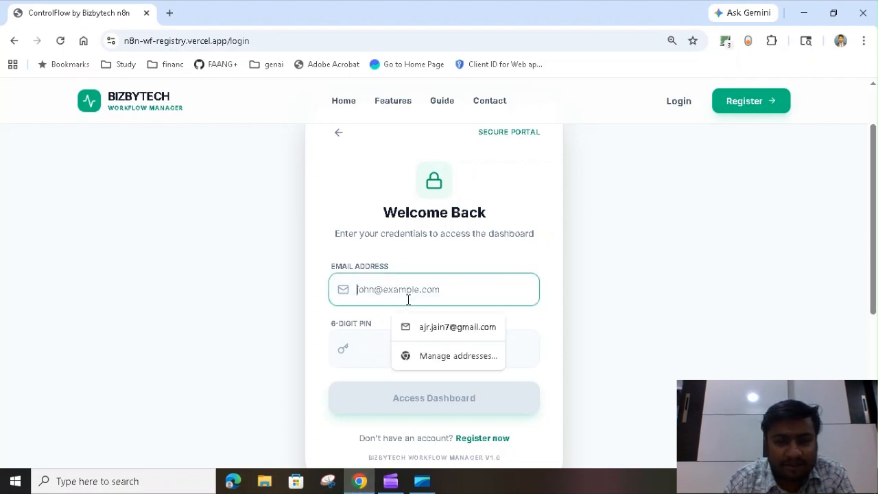
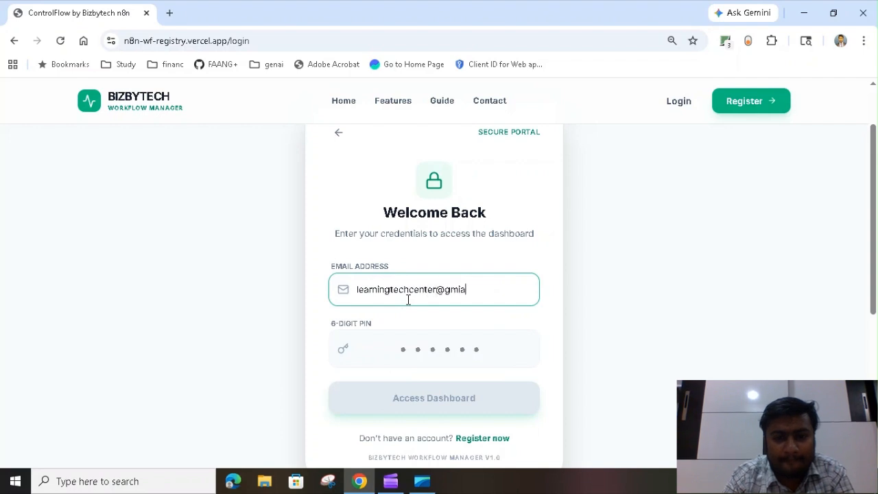
pyautogui.press('Tab')
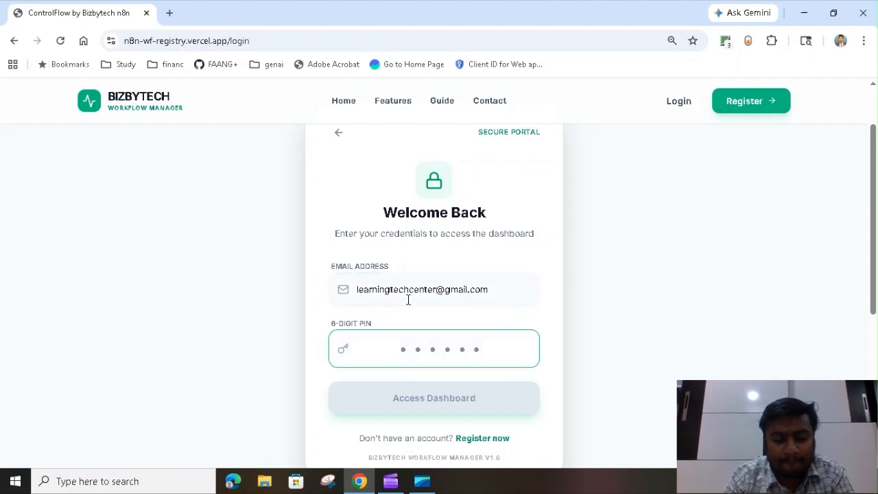
pyautogui.write('••••••')
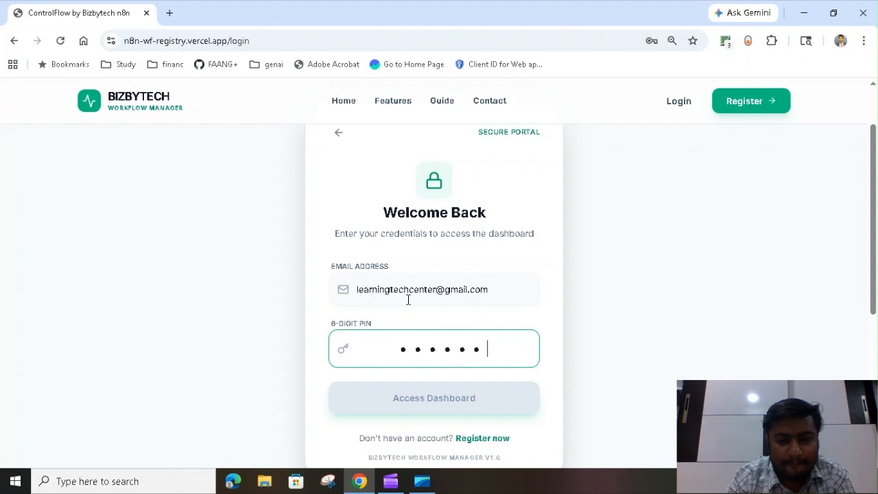
pyautogui.press('Return')
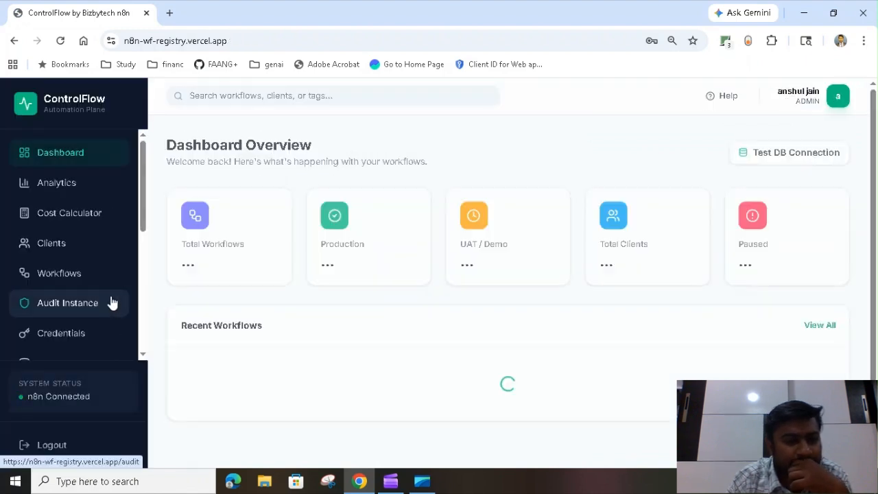
# - Open Audit Instance and highlight the D score, 3 affected risk categories and Action Required status
pyautogui.click(74, 303)
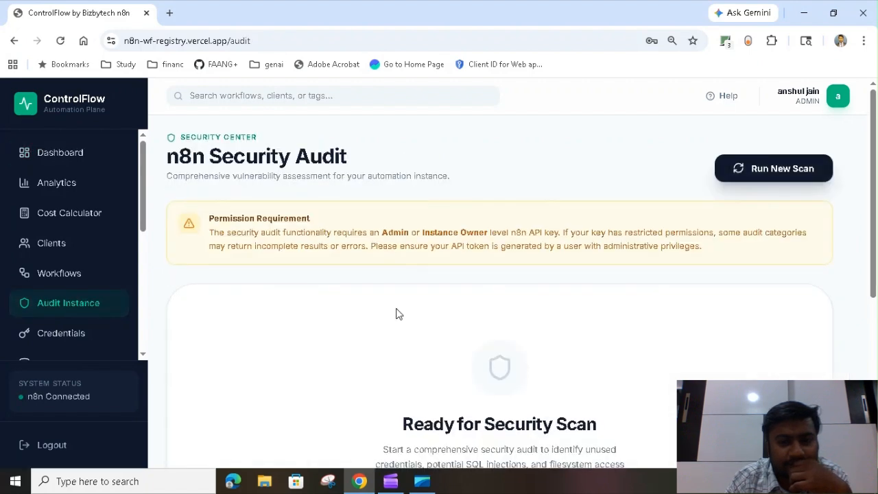
pyautogui.scroll(-1, 399, 313)
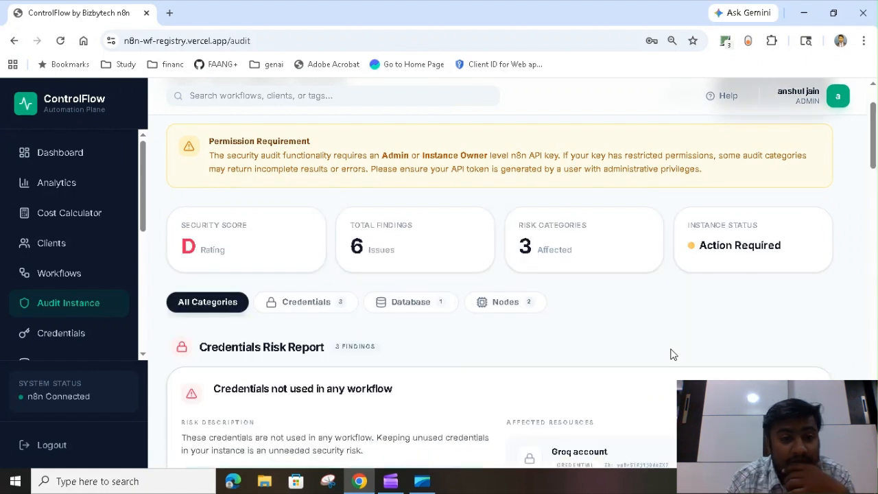
pyautogui.moveTo(181, 247); pyautogui.dragTo(223, 249)
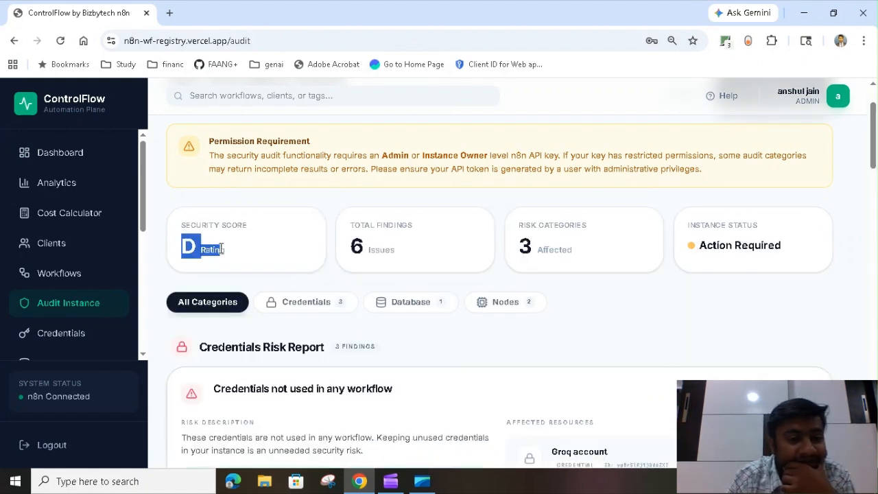
pyautogui.click(222, 249)
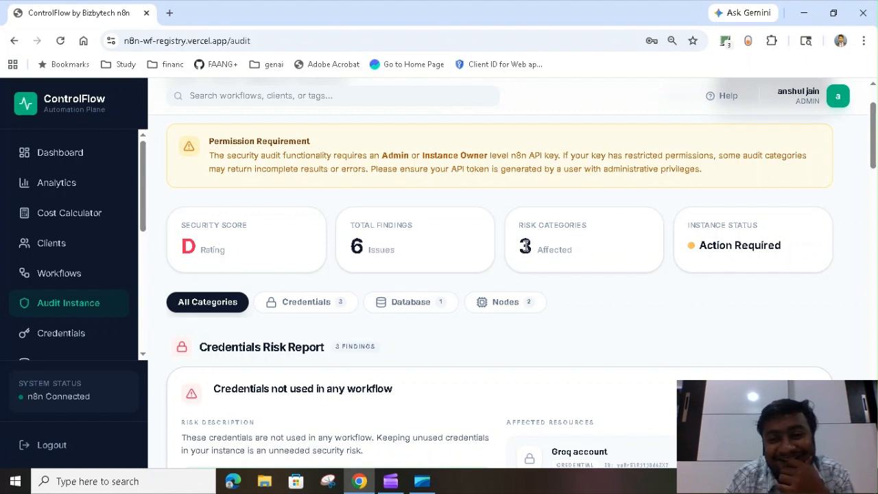
pyautogui.moveTo(522, 245); pyautogui.dragTo(574, 249)
pyautogui.click(574, 249)
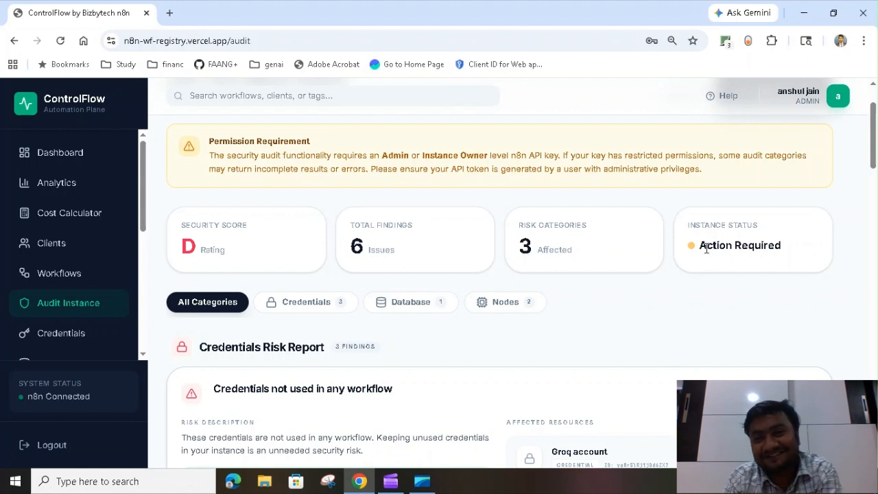
pyautogui.moveTo(719, 247); pyautogui.dragTo(763, 246)
pyautogui.click(762, 245)
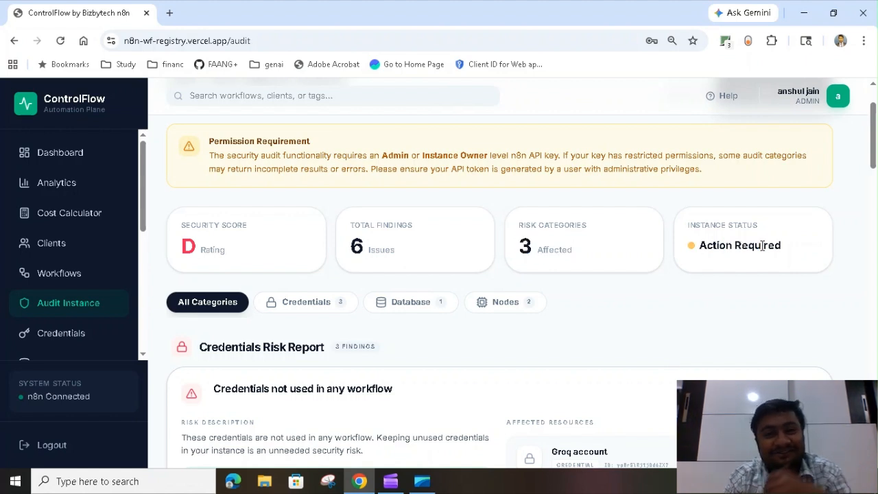
pyautogui.scroll(-2, 697, 291)
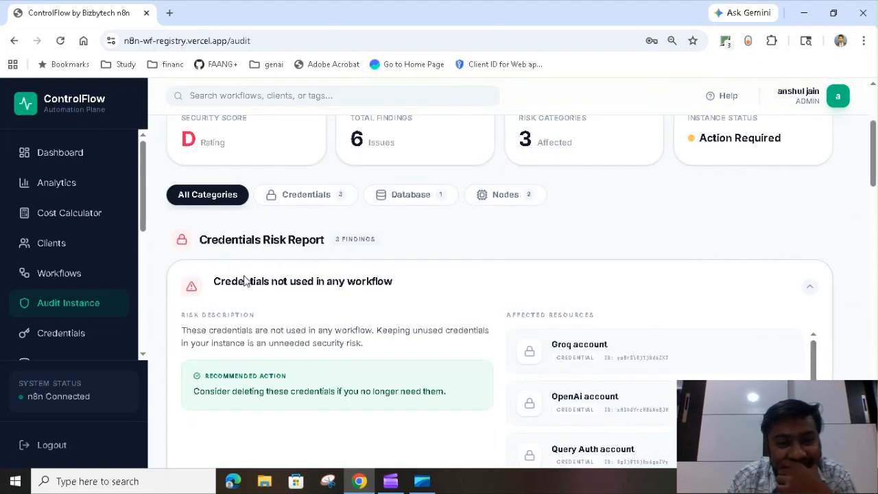
# - Highlight the Credentials Risk Report advice to delete unused credentials
pyautogui.scroll(-1, 409, 298)
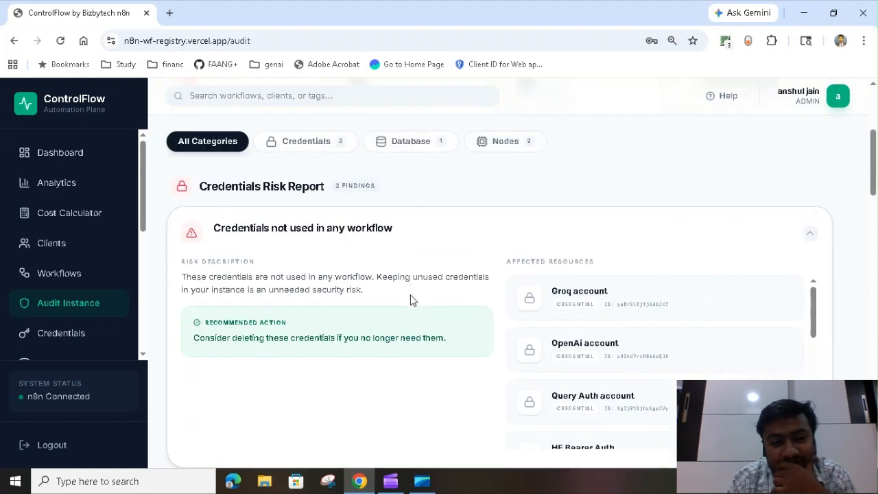
pyautogui.moveTo(259, 338); pyautogui.dragTo(404, 337)
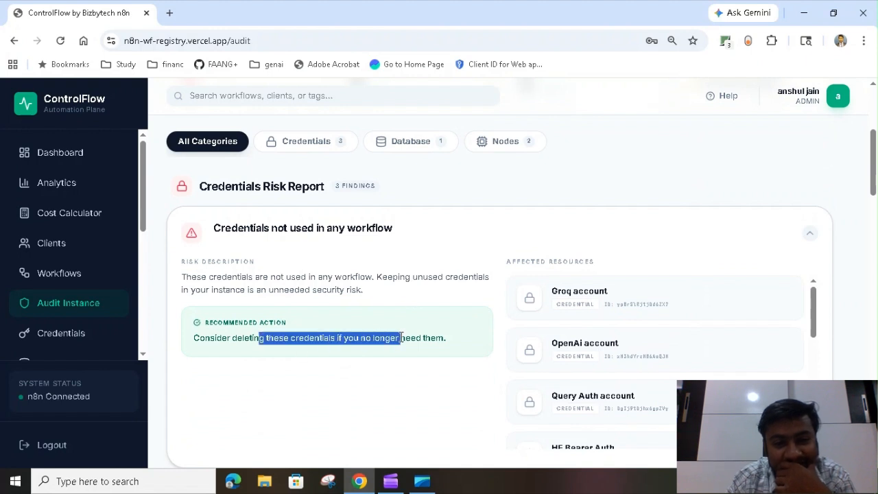
pyautogui.click(404, 337)
# - Scroll through the affected credential accounts and collapse the recently-executed-workflows credentials finding
pyautogui.scroll(-3, 396, 391)
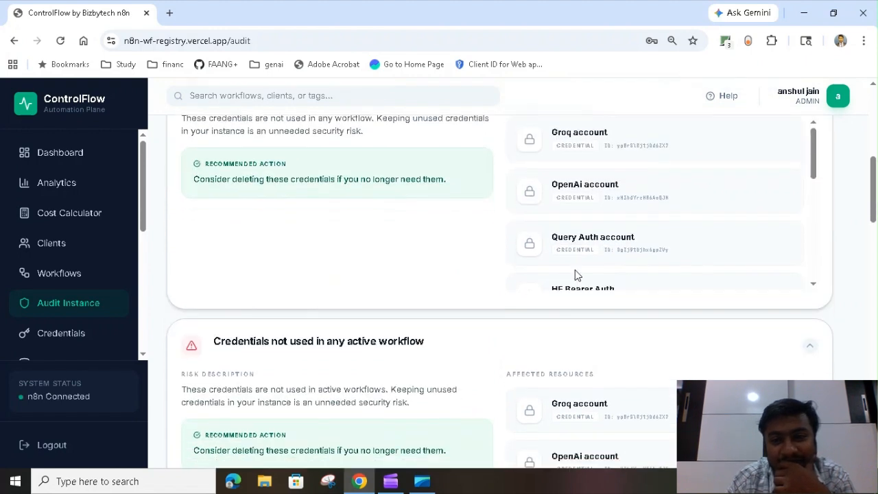
pyautogui.scroll(-3, 575, 273)
pyautogui.scroll(-1, 471, 339)
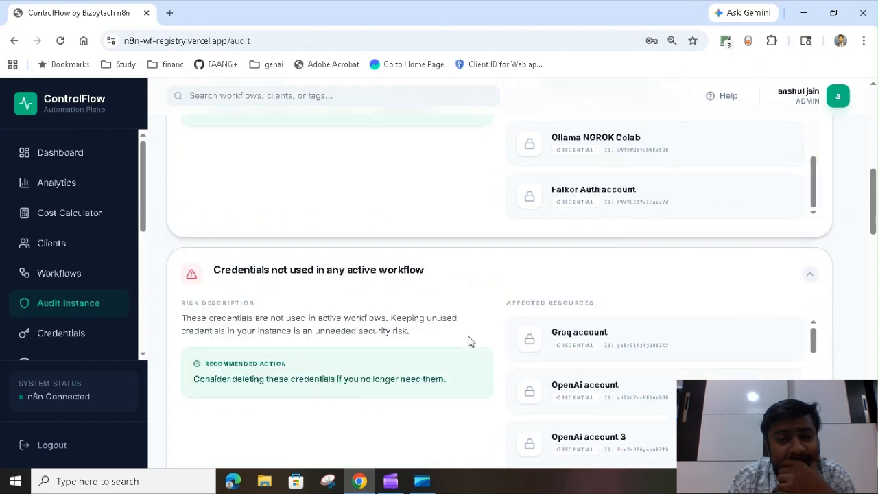
pyautogui.scroll(-1, 482, 304)
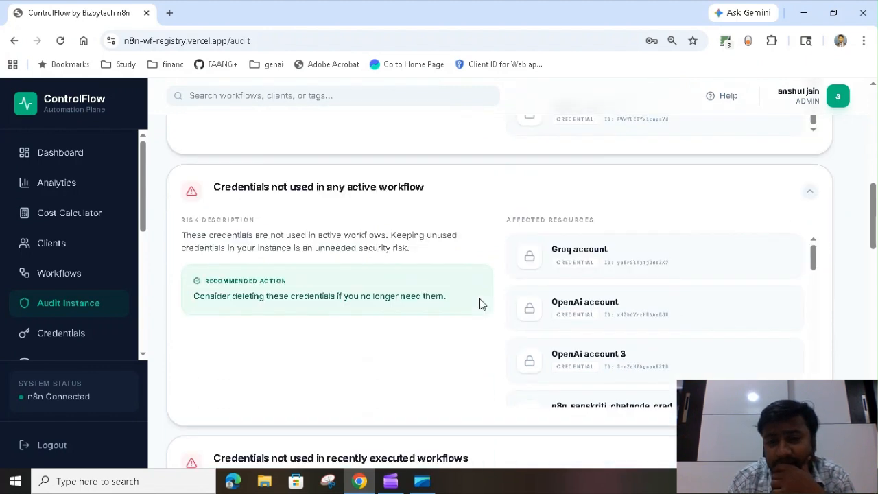
pyautogui.scroll(-3, 608, 314)
pyautogui.scroll(-8, 608, 314)
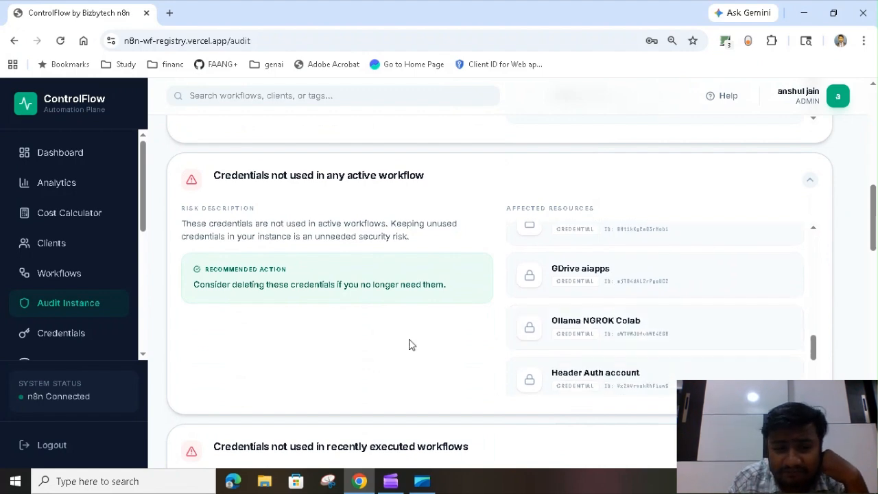
pyautogui.scroll(-4, 410, 345)
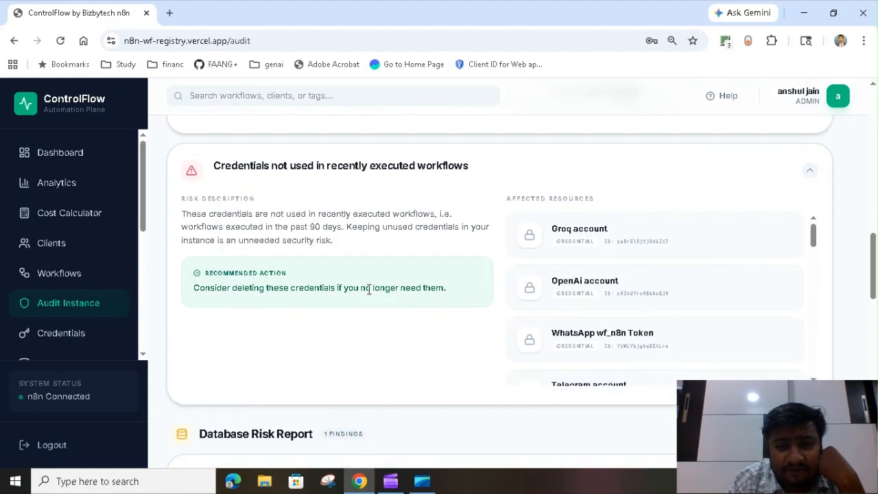
pyautogui.scroll(-1, 366, 288)
pyautogui.scroll(1, 368, 293)
pyautogui.scroll(-1, 367, 289)
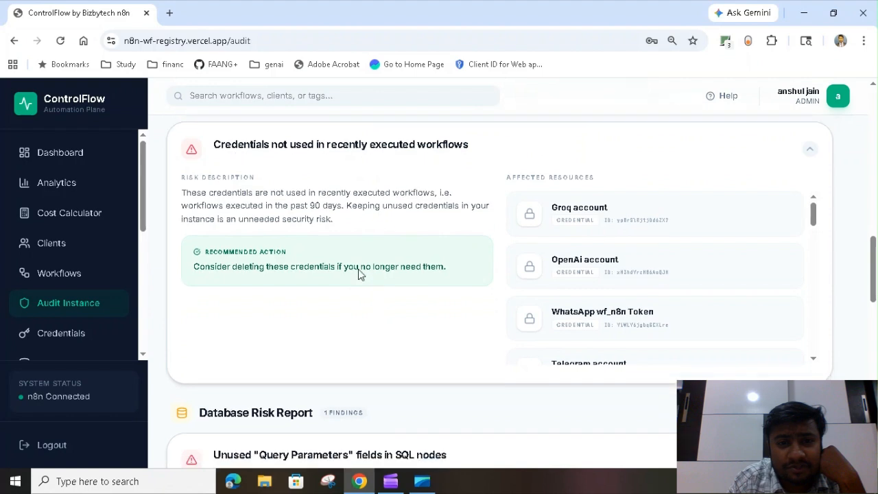
pyautogui.click(454, 148)
# - Re-collapse the credentials finding and highlight the Database report's Query Parameters risk and recommended fix
pyautogui.click(454, 149)
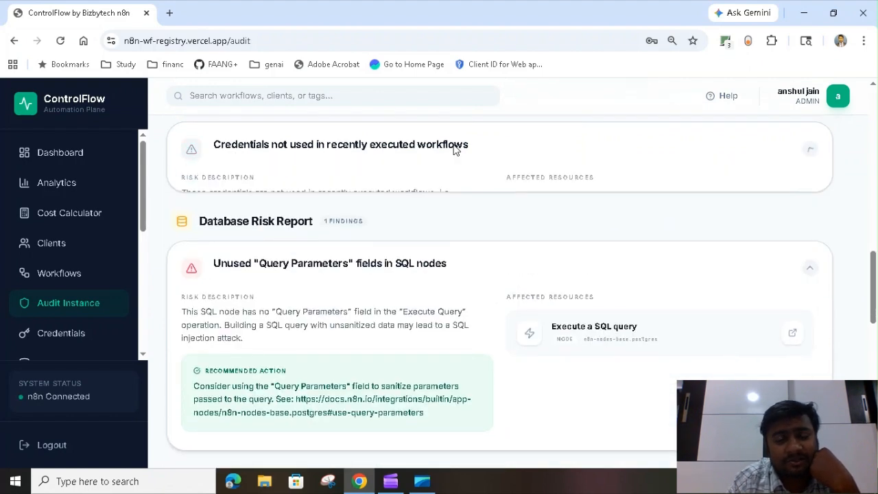
pyautogui.click(454, 148)
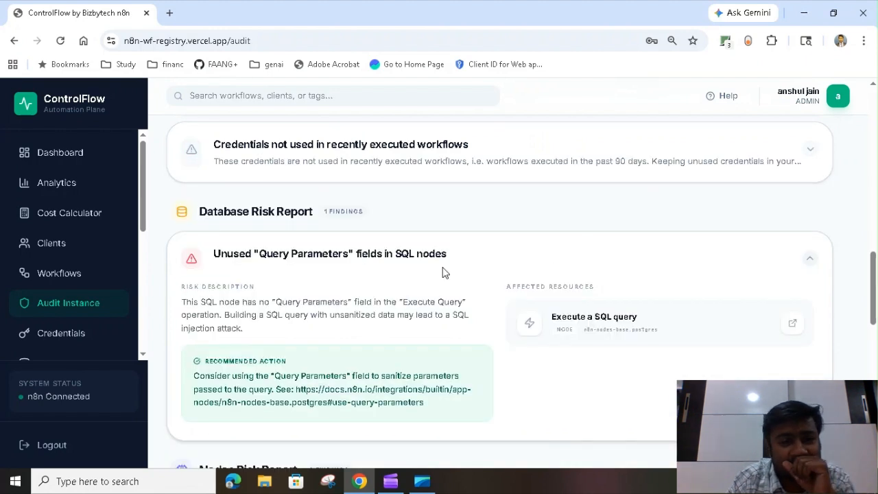
pyautogui.scroll(-1, 444, 273)
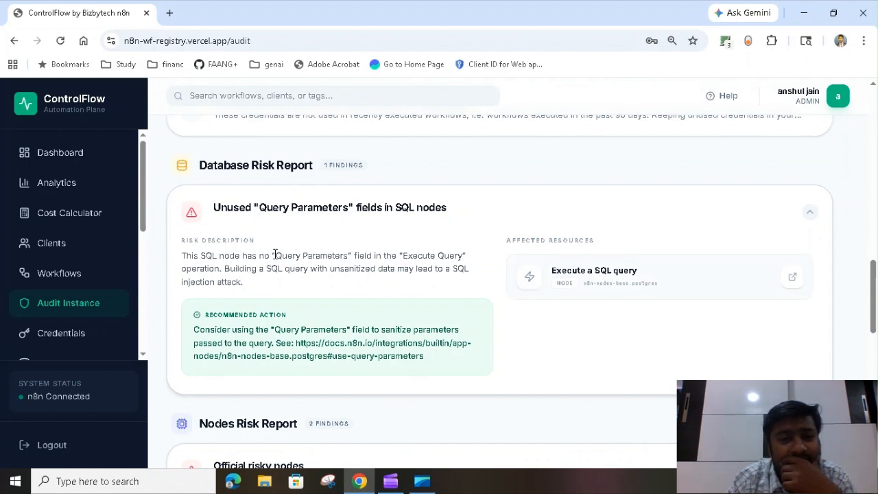
pyautogui.moveTo(273, 255); pyautogui.dragTo(341, 268)
pyautogui.click(327, 286)
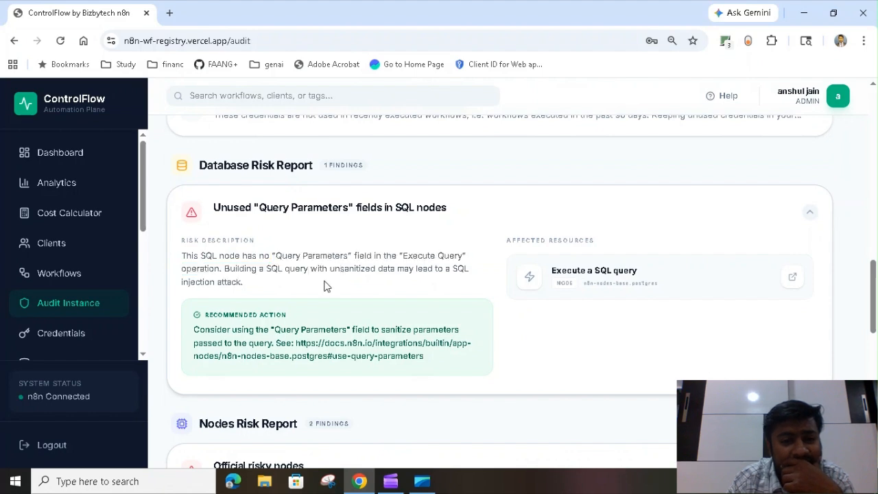
pyautogui.moveTo(241, 330); pyautogui.dragTo(337, 355)
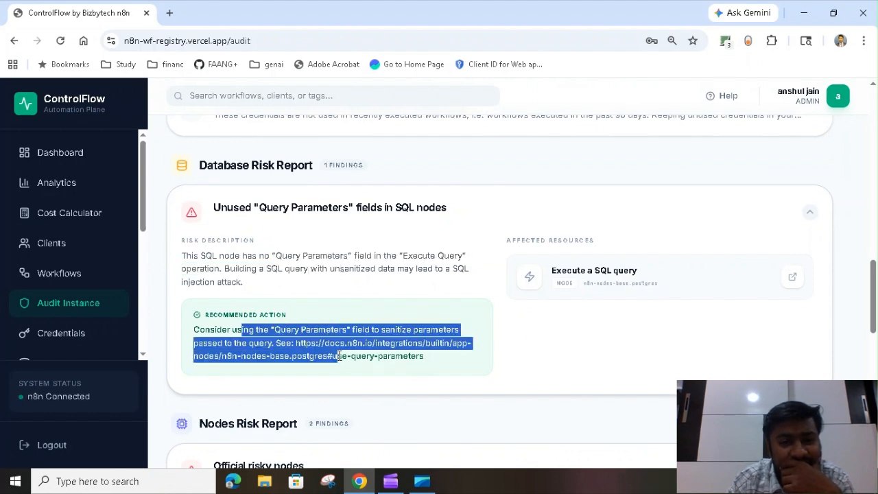
pyautogui.click(337, 355)
# - Scroll to the Nodes Risk Report and highlight the community nodes full-access warning
pyautogui.scroll(-3, 339, 355)
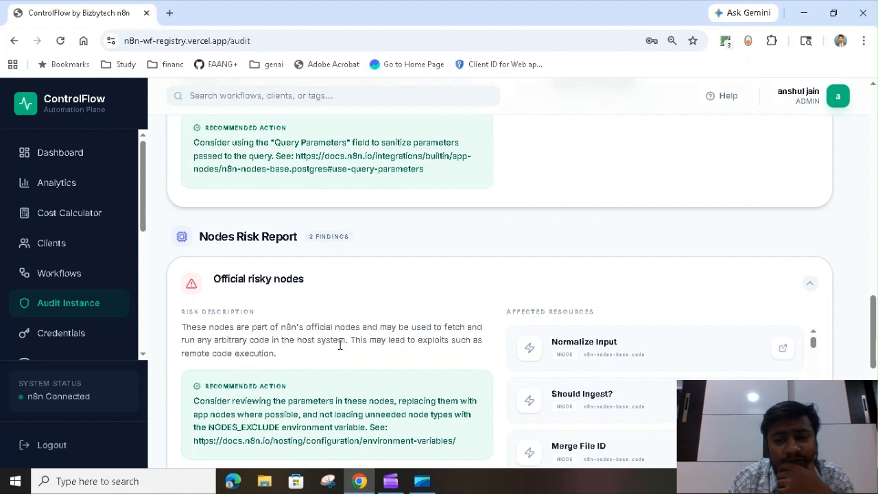
pyautogui.scroll(-2, 339, 355)
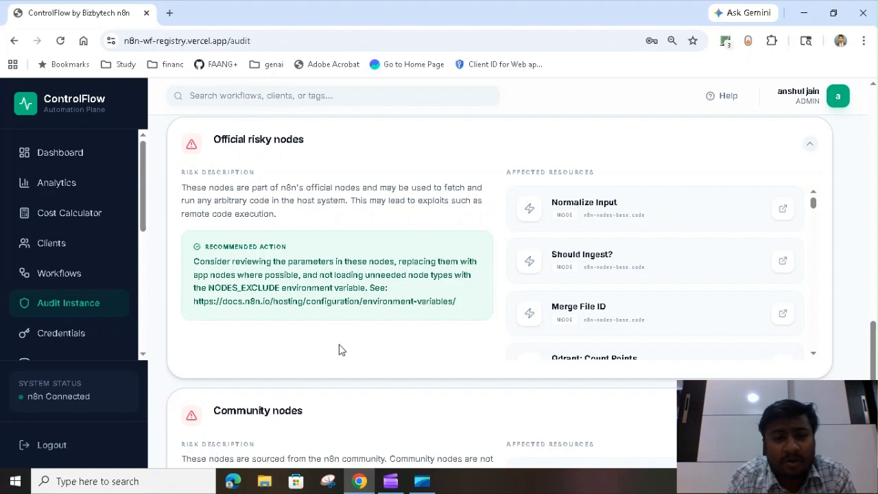
pyautogui.scroll(-3, 339, 350)
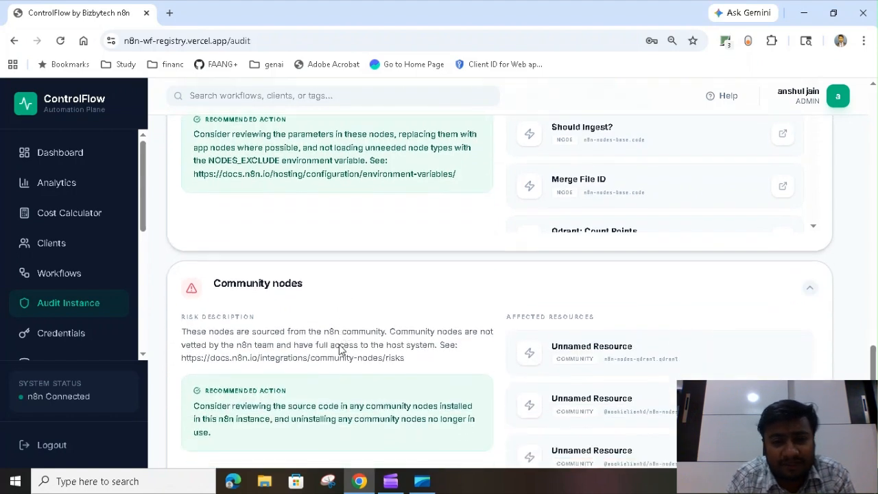
pyautogui.moveTo(314, 249); pyautogui.dragTo(402, 269)
pyautogui.click(401, 269)
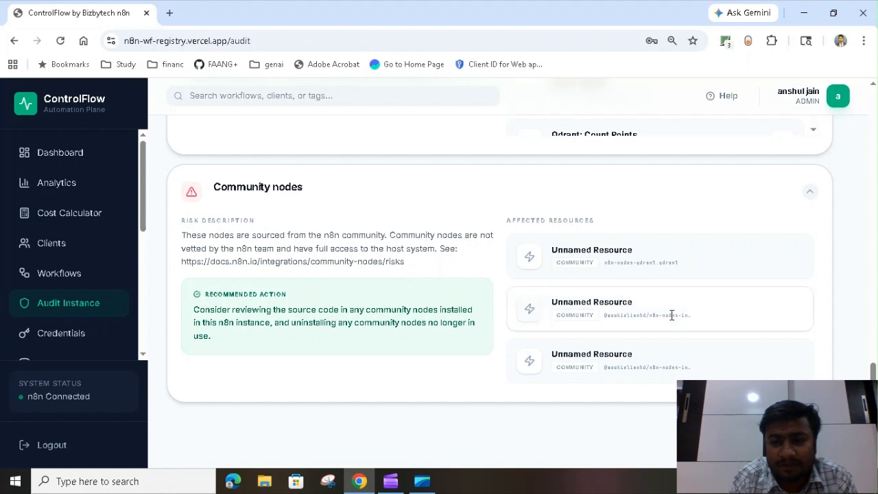
pyautogui.scroll(-2, 671, 314)
pyautogui.scroll(1, 672, 315)
pyautogui.scroll(2, 670, 313)
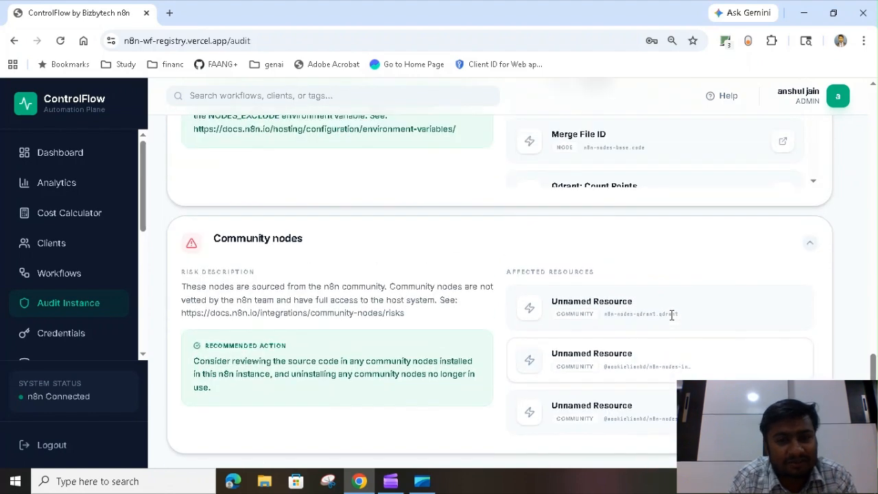